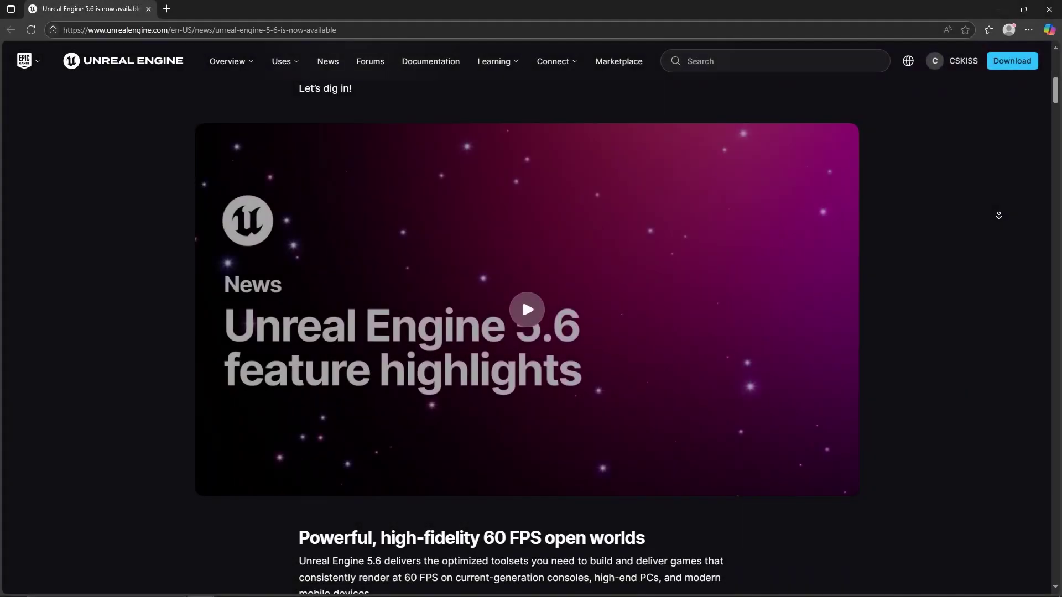
Scroll the Epic launcher library and pick Unreal Engine 5.6 to launch
scroll(999, 215, "down", 6)
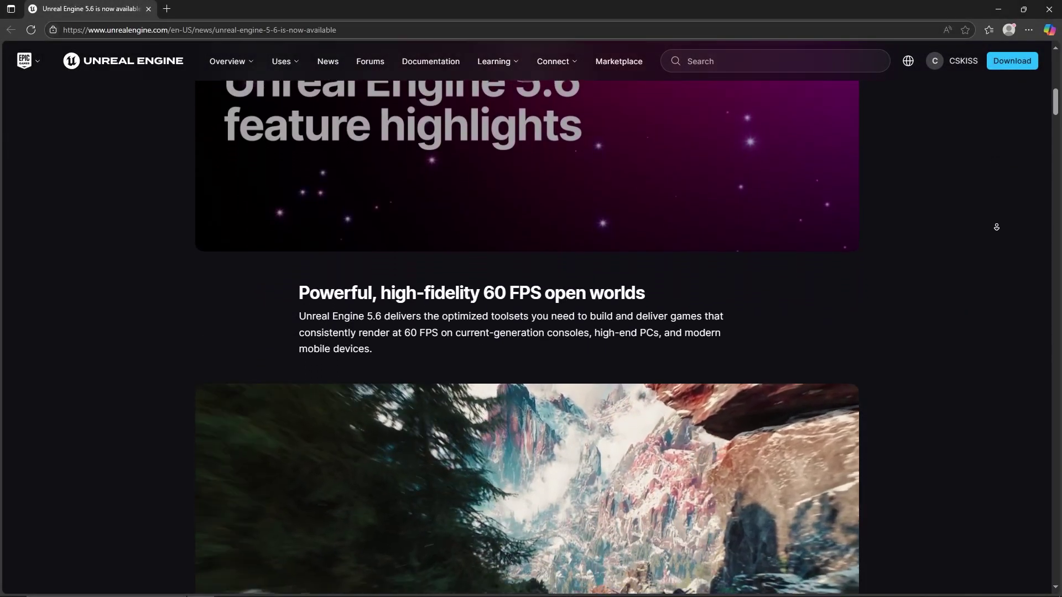
scroll(997, 227, "down", 8)
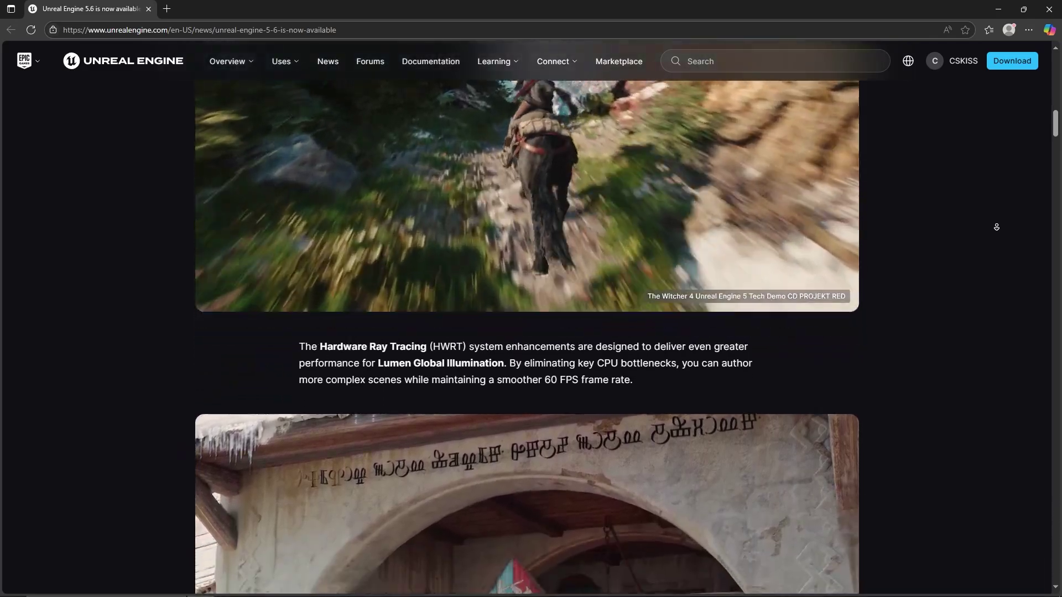
scroll(997, 227, "down", 4)
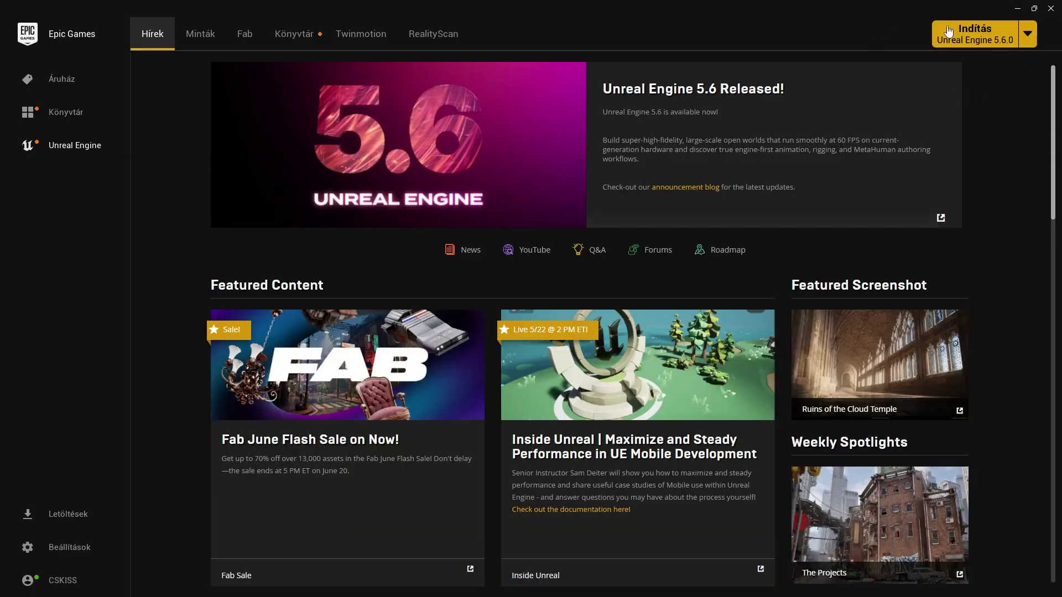
left_click(1028, 36)
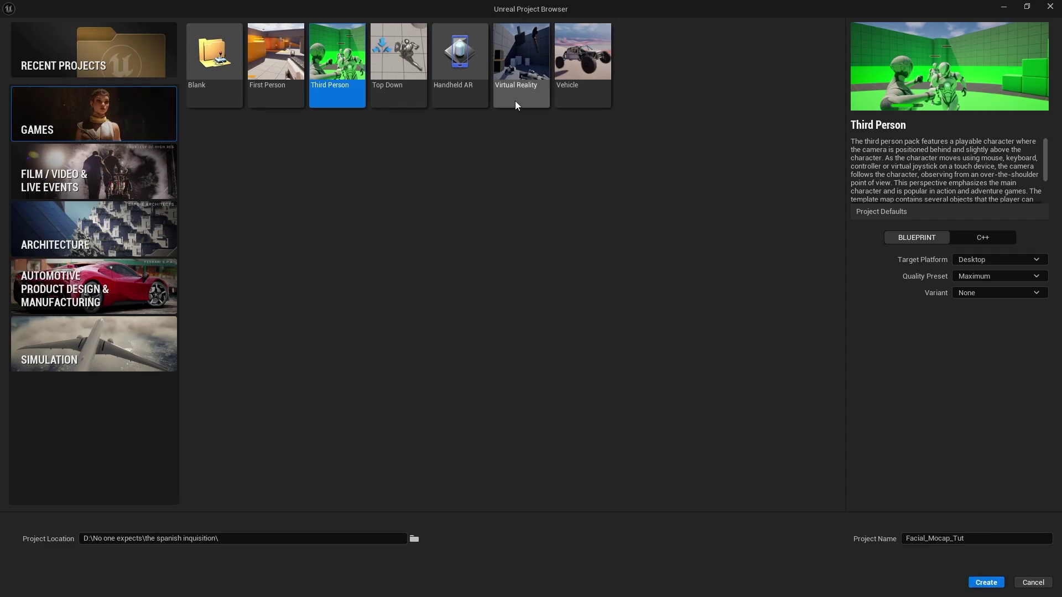
Create the Facial_Mocap_Tut Third Person Blueprint project
left_click(986, 584)
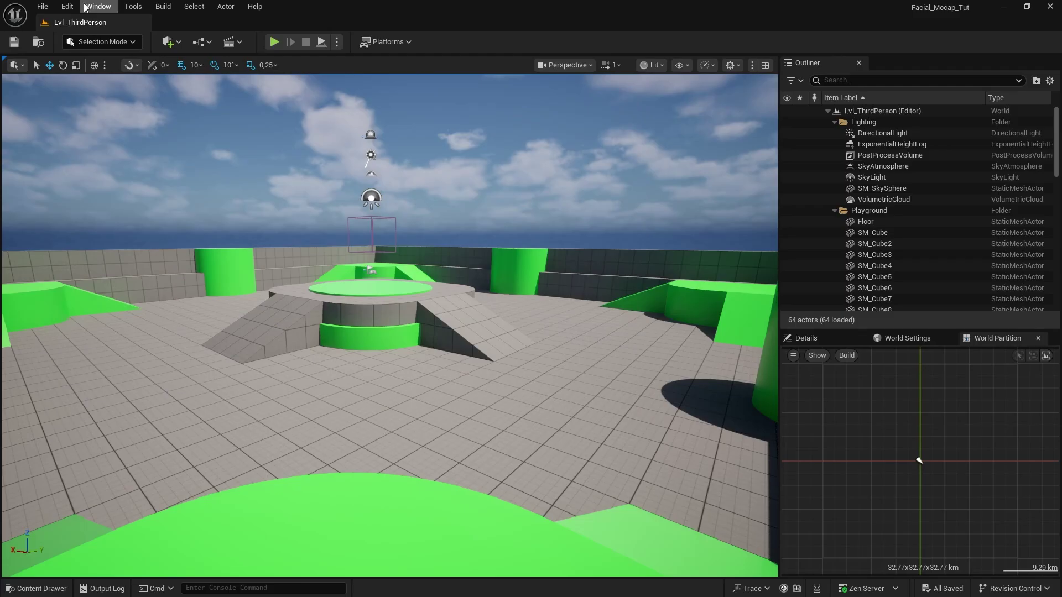
Enable every MetaHuman plugin, including MetaHuman Live Link, in the Plugins window
left_click(67, 6)
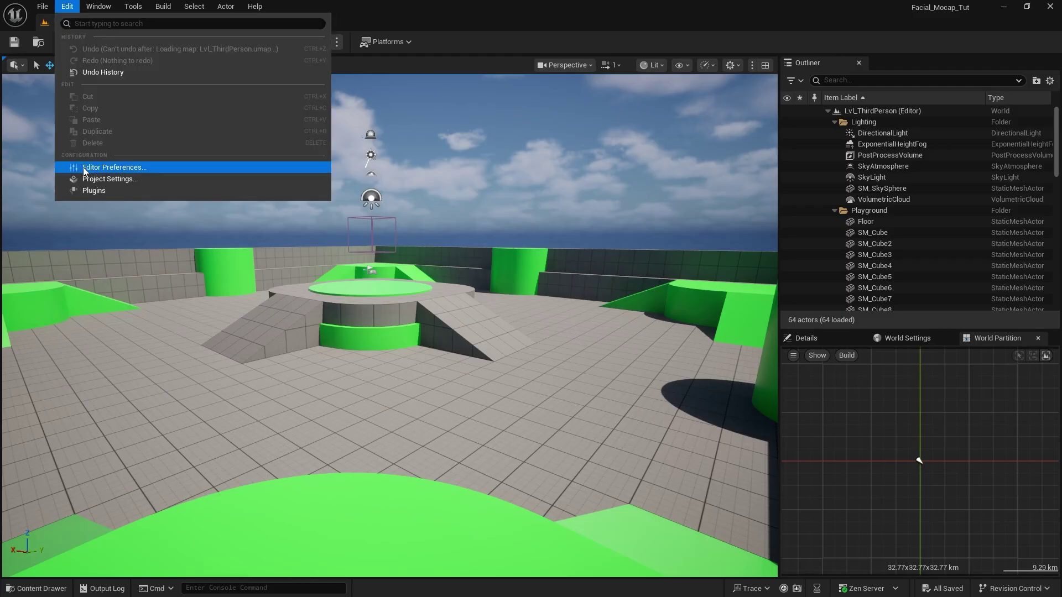
left_click(88, 190)
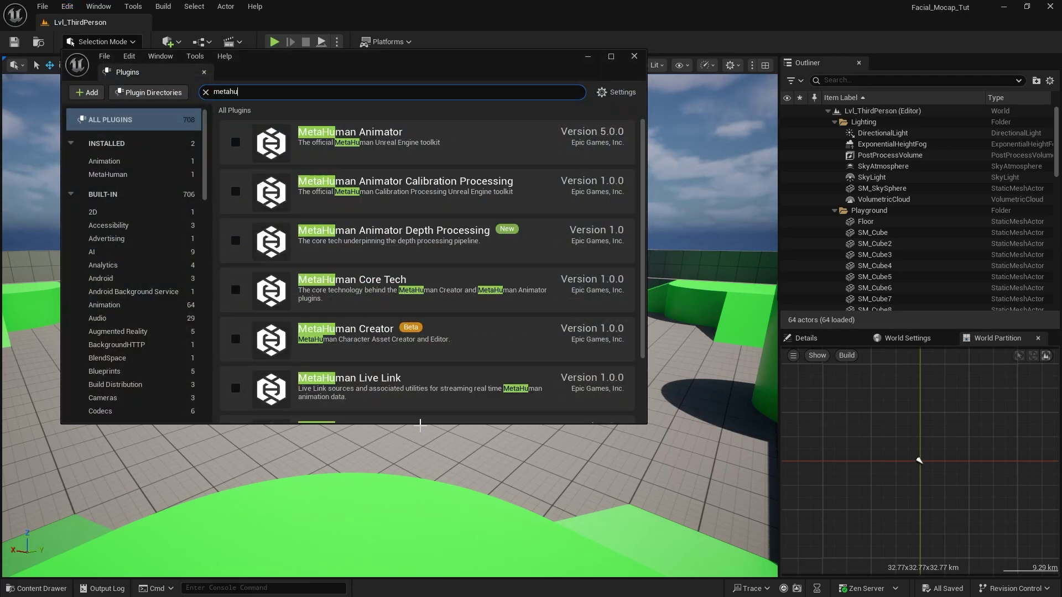
left_click_drag(421, 425, 420, 513)
left_click(236, 142)
left_click(236, 339)
left_click(606, 332)
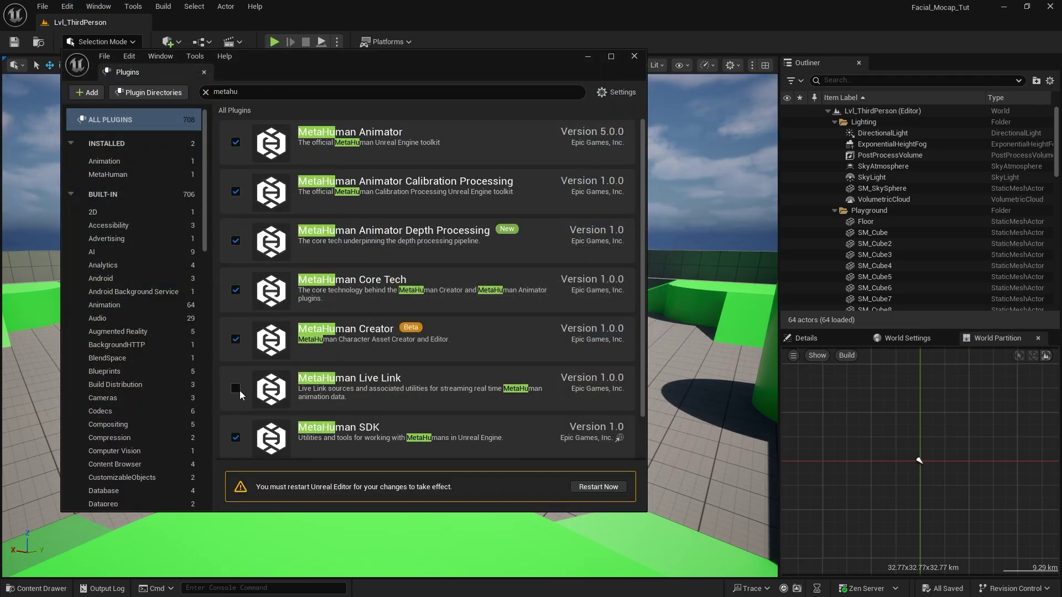
left_click(235, 388)
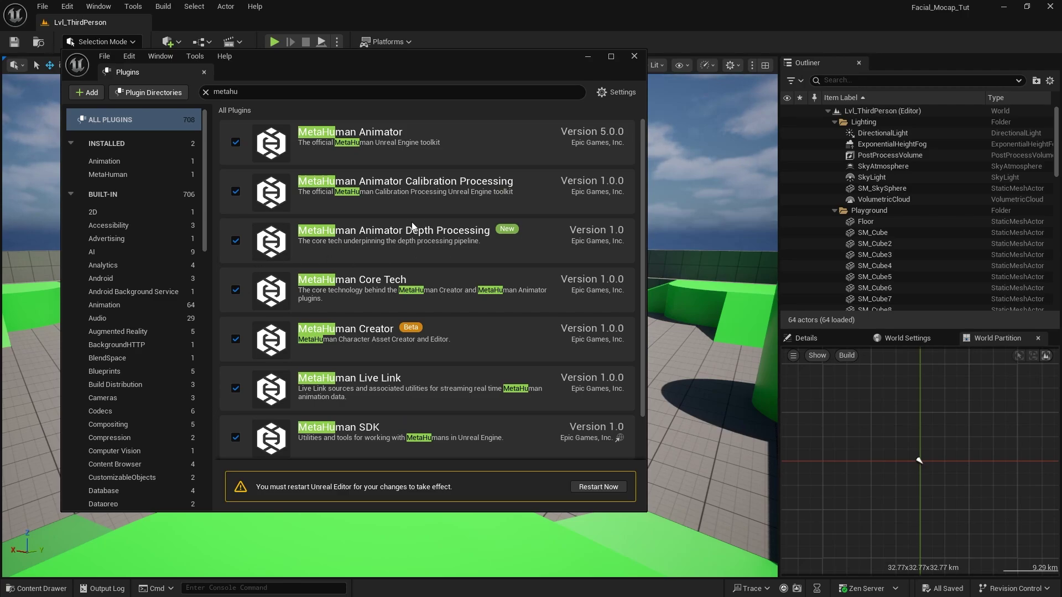
Restart the editor and open the Content Browser at the Characters folder
left_click(610, 494)
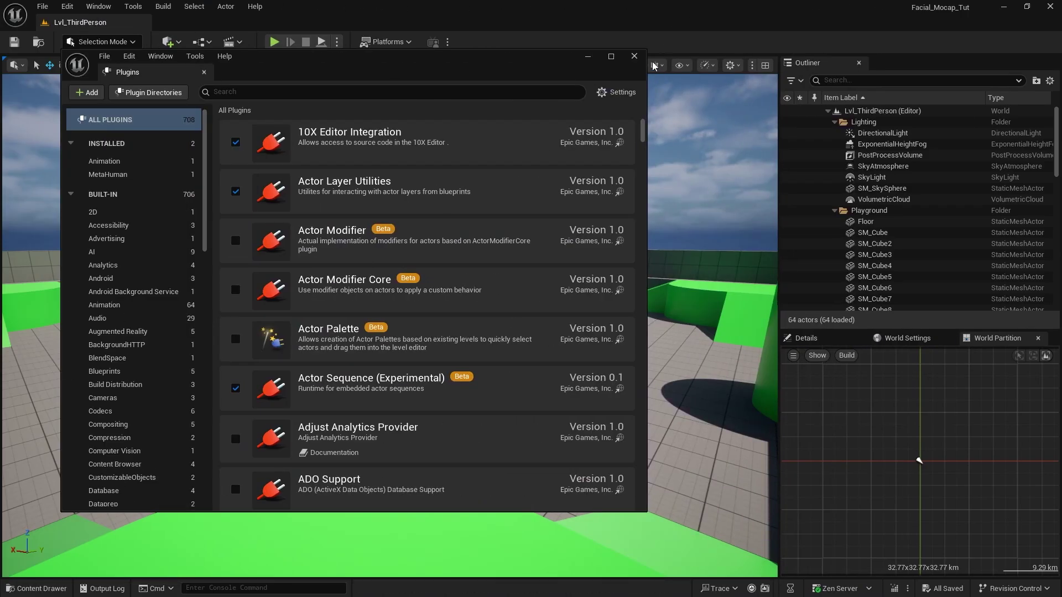
left_click(635, 55)
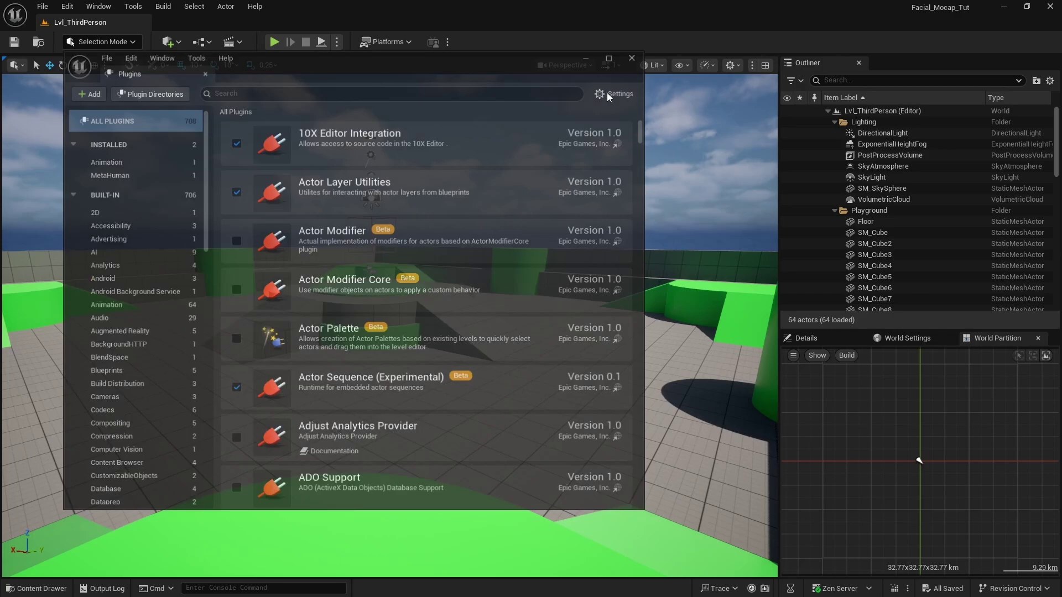
left_click(36, 588)
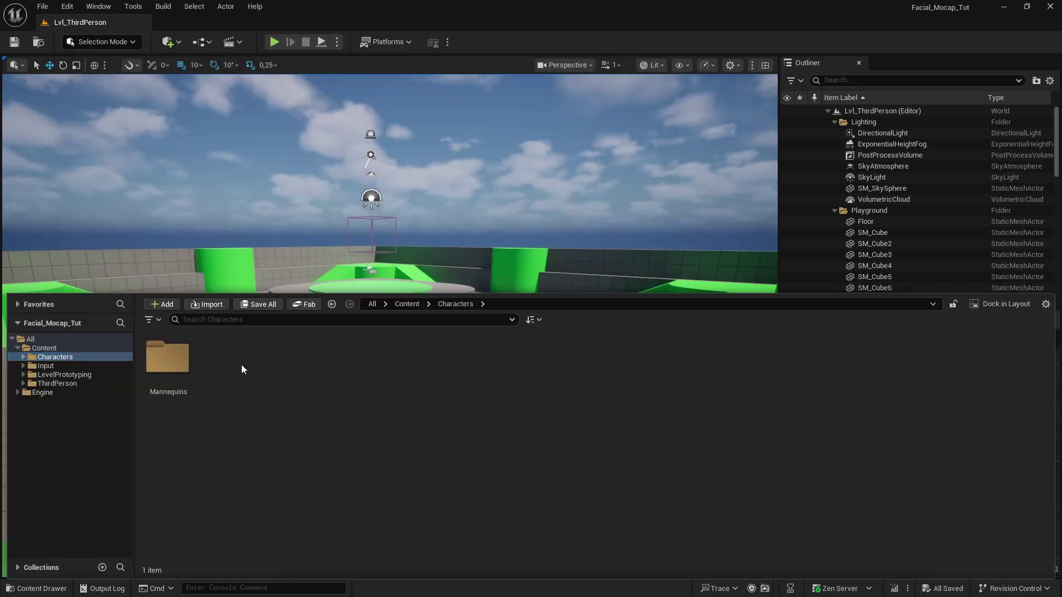
Add a MetaHuman > MetaHuman Character asset named Proxy_MH and open it
right_click(241, 364)
mouse_move(308, 542)
mouse_move(305, 506)
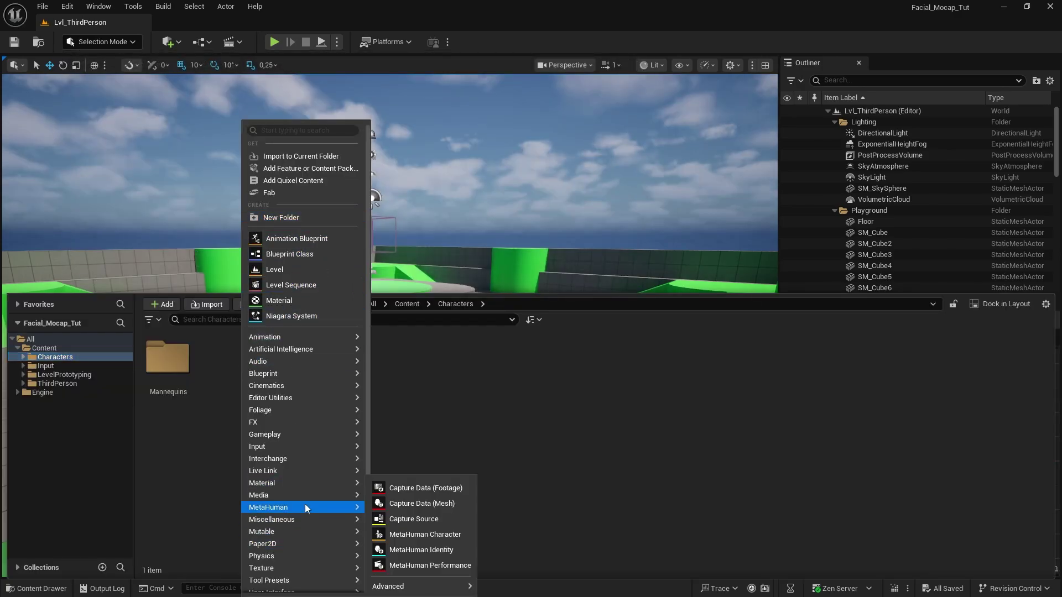
left_click(437, 535)
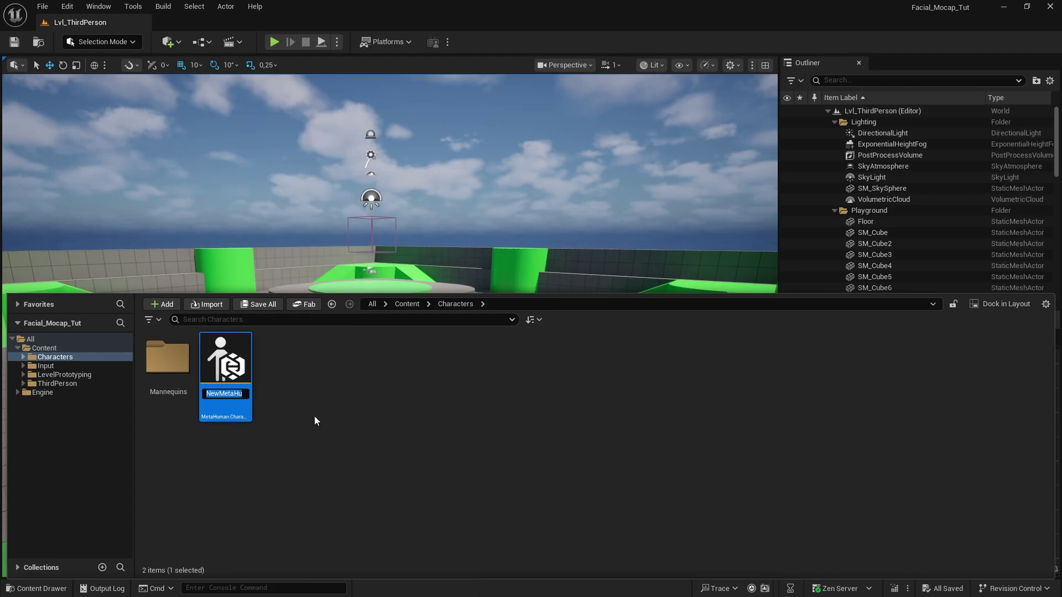
type("Pro")
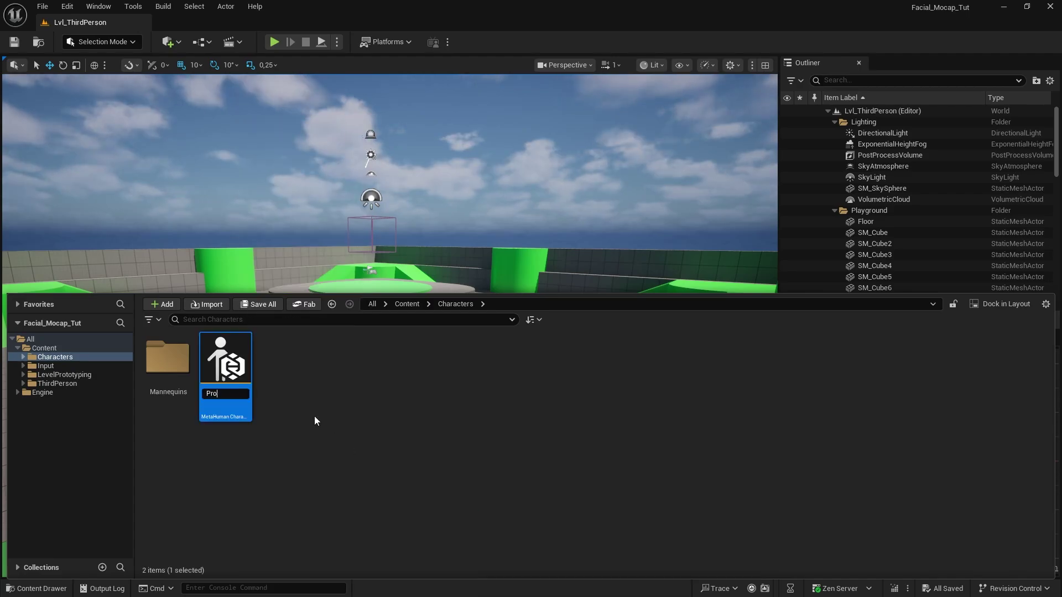
type("xy_MH")
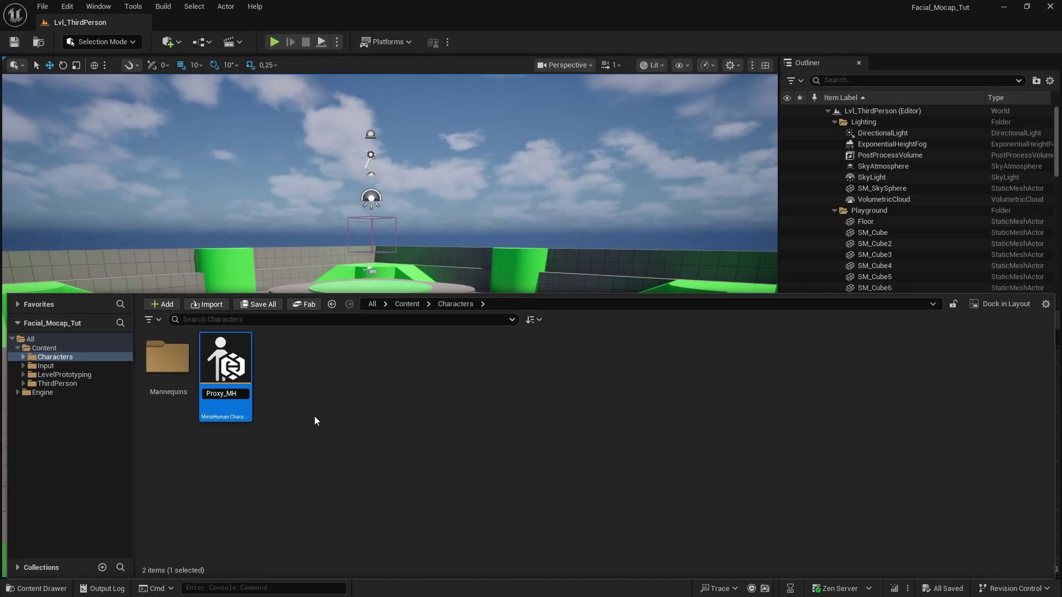
key("Return")
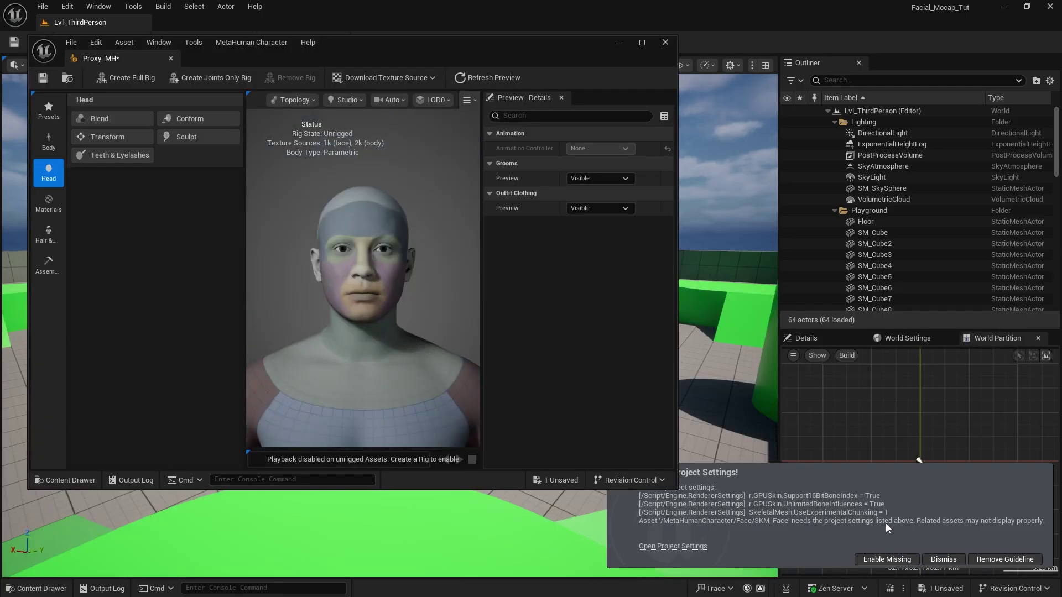
Enable the missing project settings, dock the Proxy_MH editor, then save and restart
left_click(885, 560)
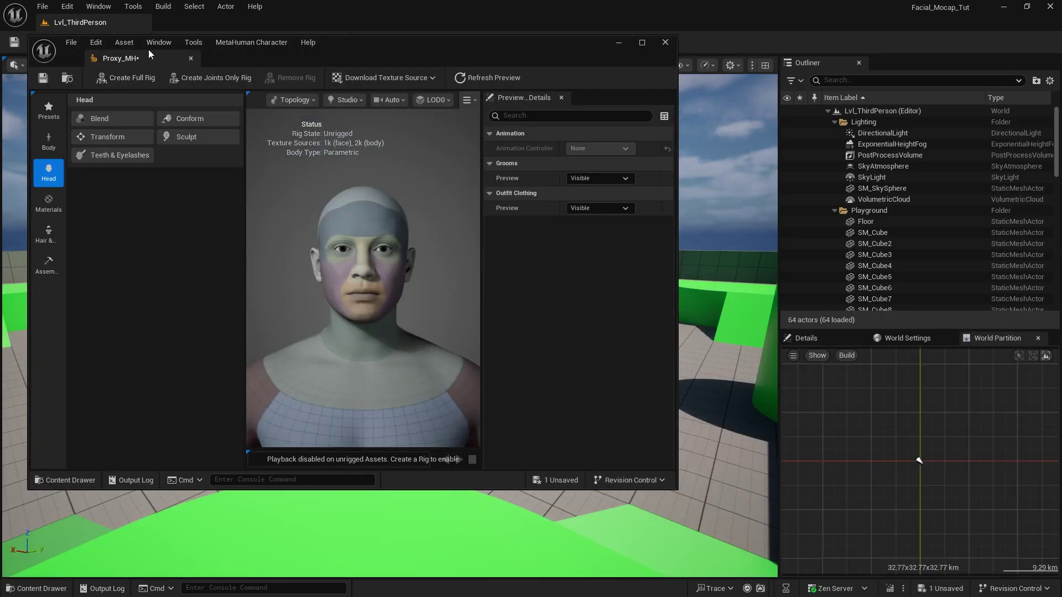
left_click_drag(149, 51, 195, 21)
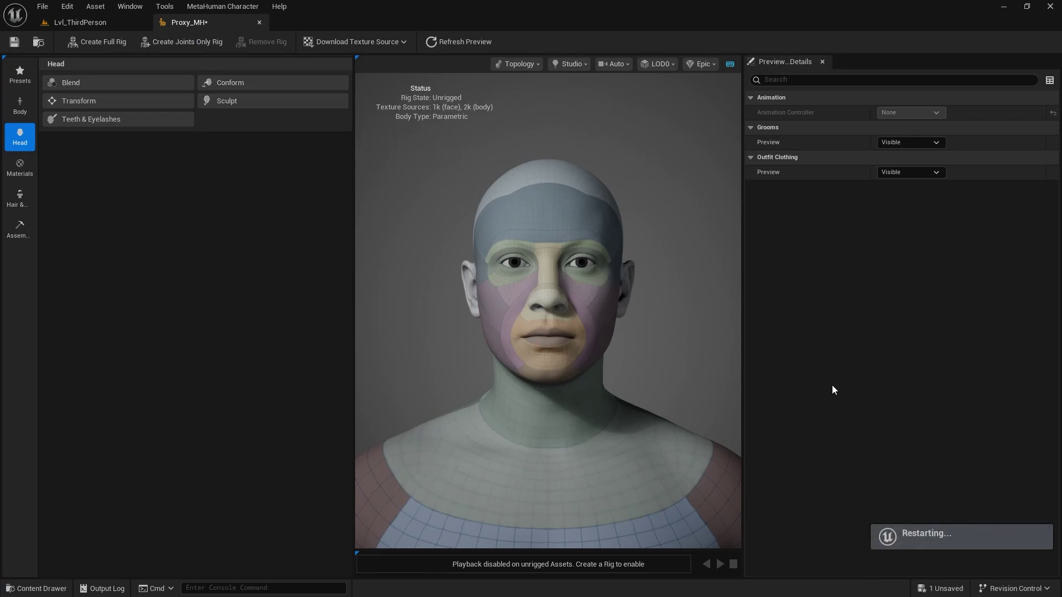
left_click(562, 430)
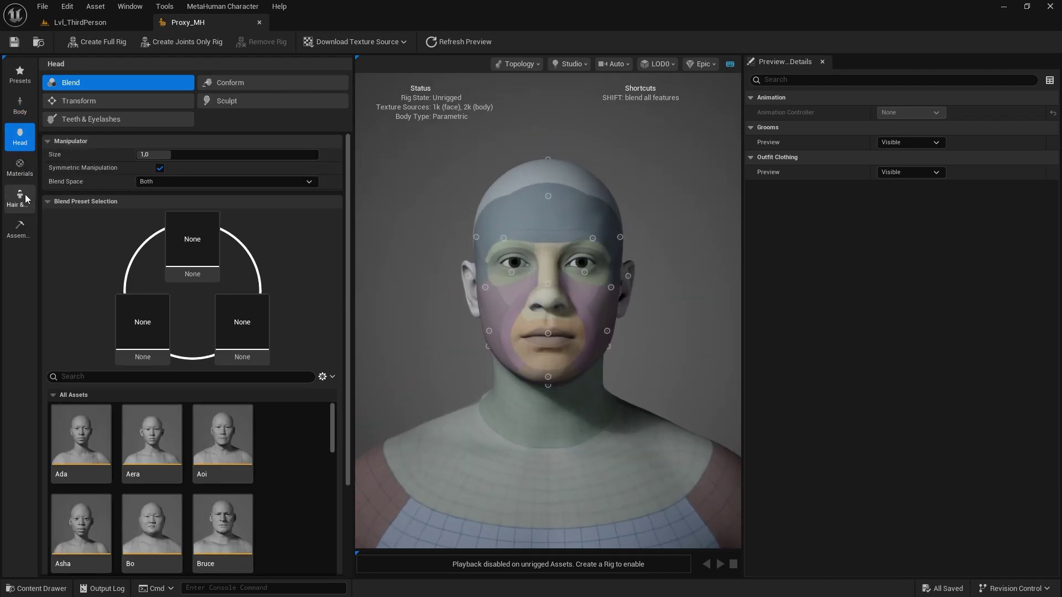
Apply the Jelena preset to the Proxy_MH character
left_click(25, 194)
left_click(25, 233)
left_click(20, 75)
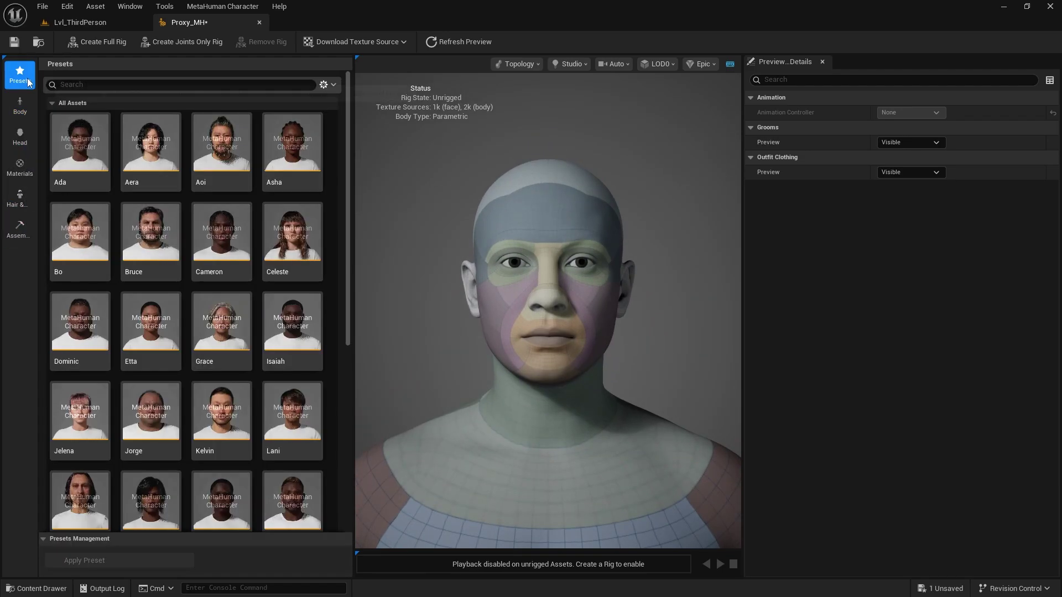
scroll(80, 243, "down", 2)
double_click(80, 346)
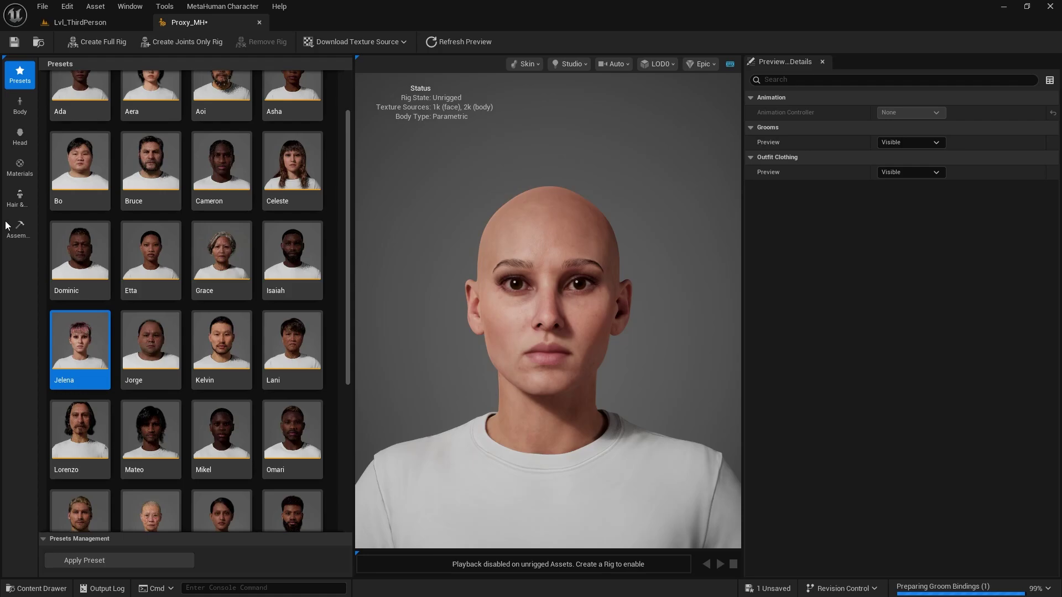
Set the assembly type to UE Optimized and create the full rig
left_click(20, 229)
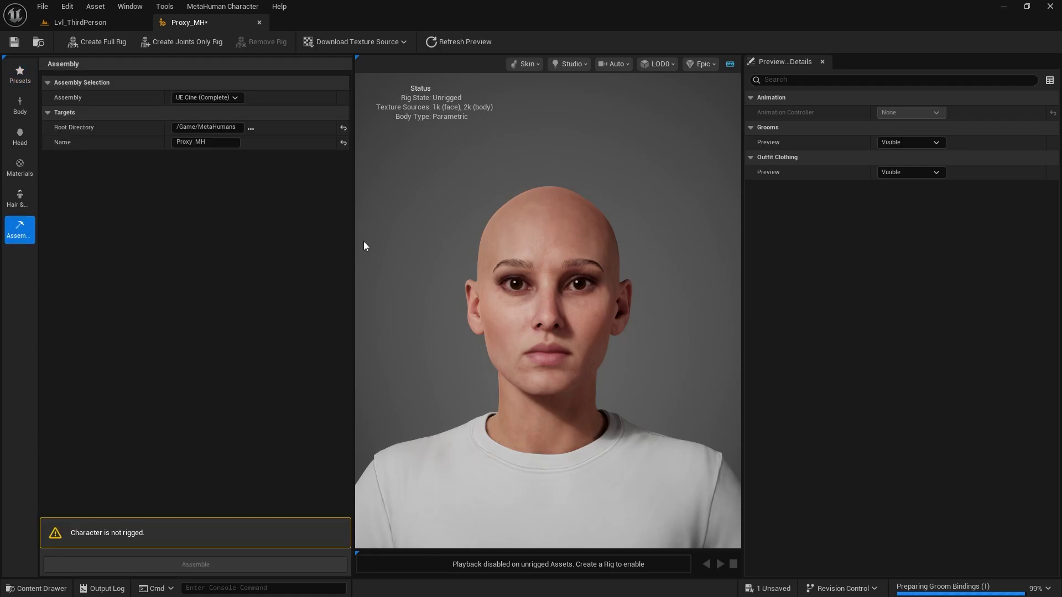
left_click(235, 98)
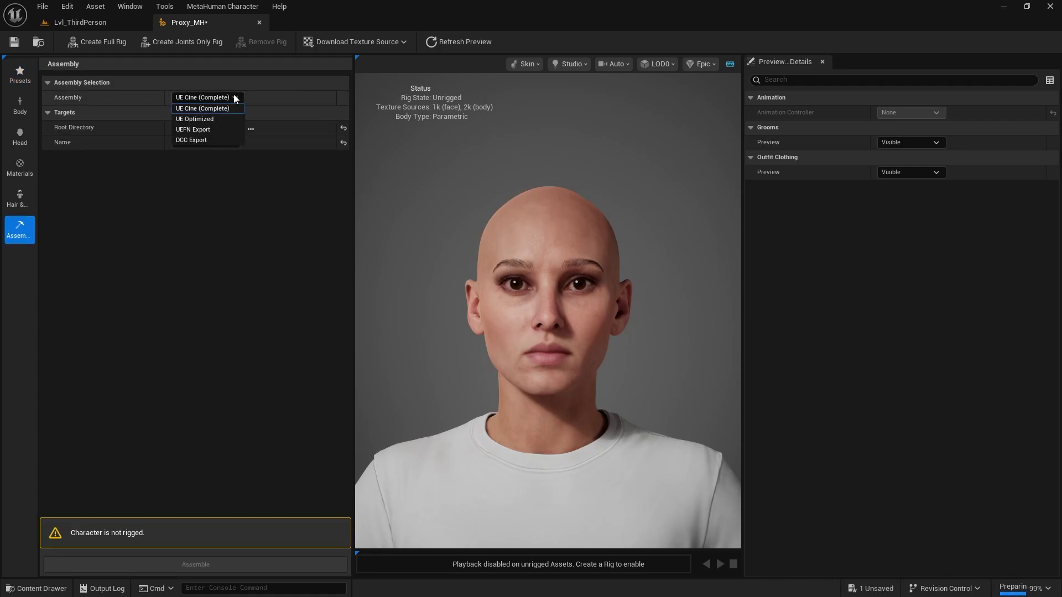
left_click(214, 120)
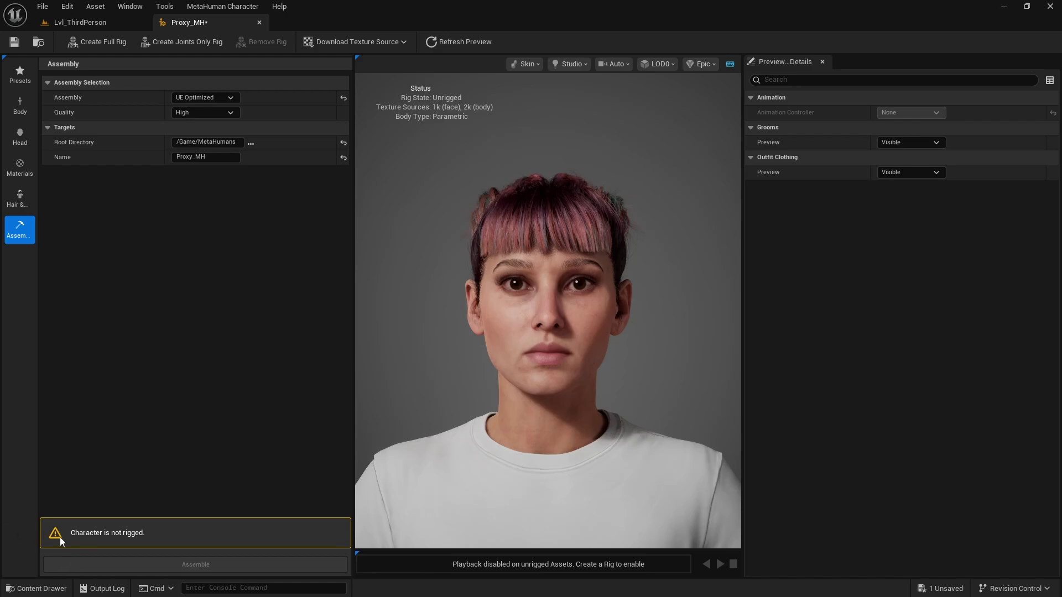
left_click(113, 41)
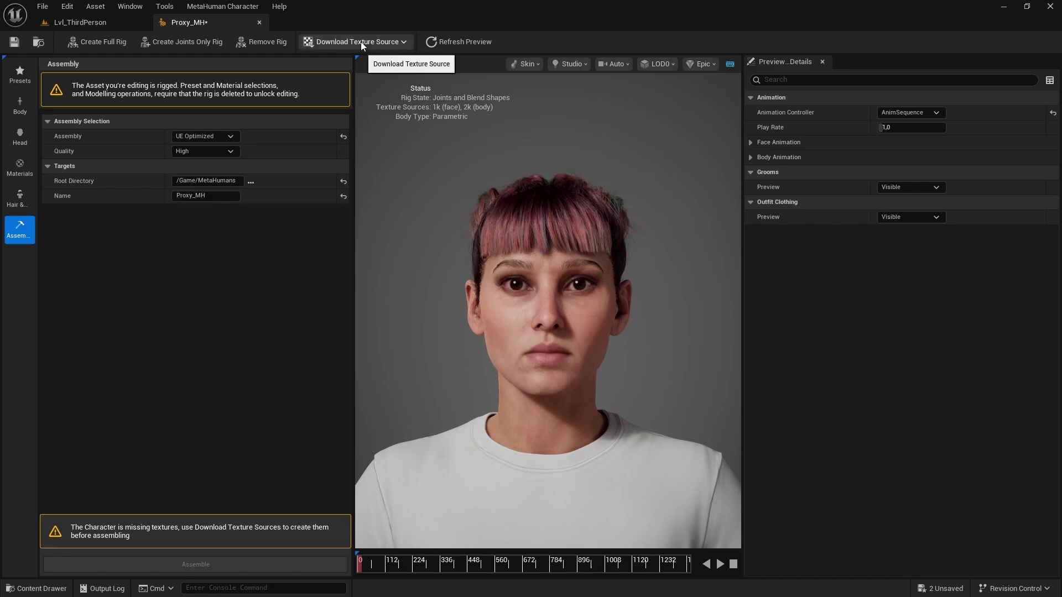
Download the 4k source face and body textures for Proxy_MH
left_click(361, 42)
left_click(377, 75)
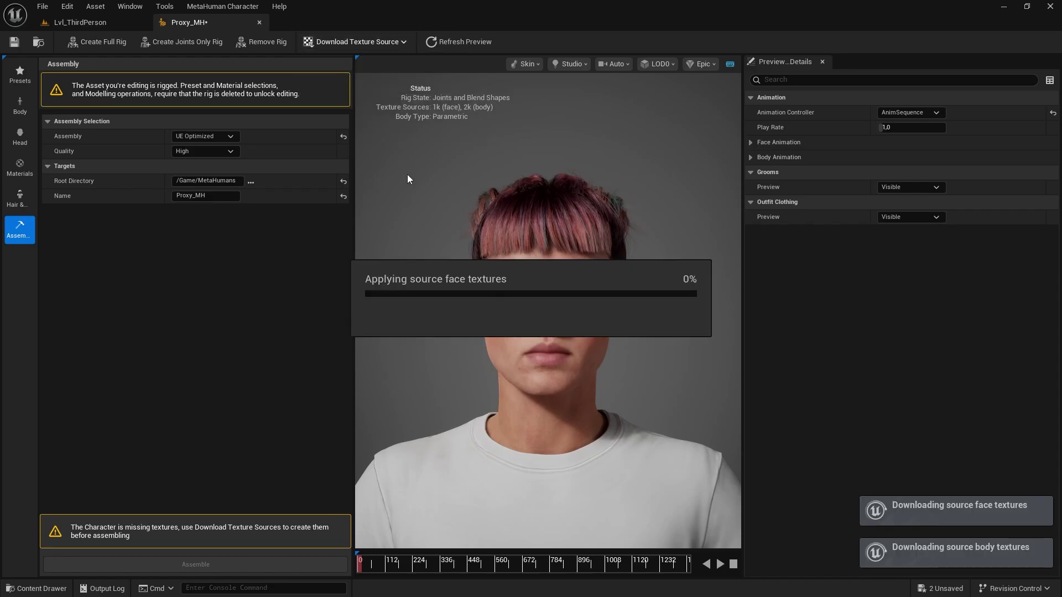
left_click(27, 191)
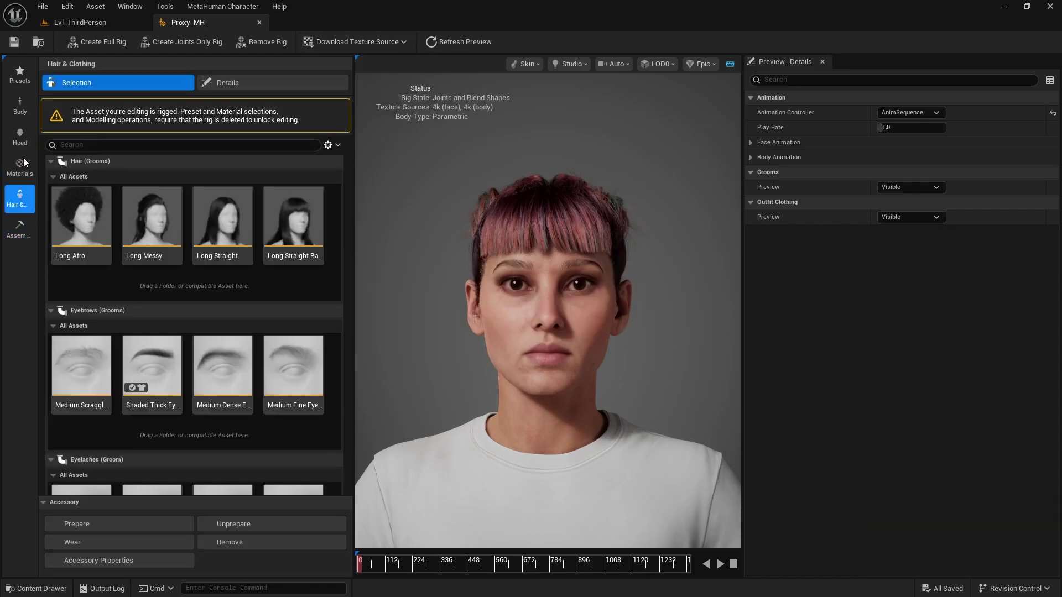
left_click(20, 166)
left_click(20, 227)
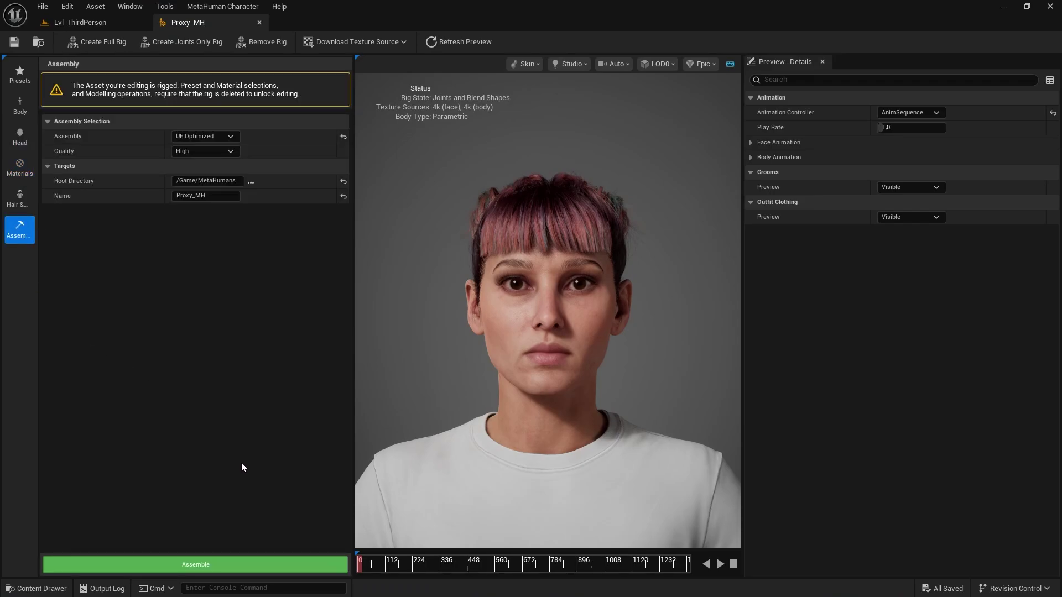
Name the assembled character Proxy_MH_1 under /Game/MetaHumans and start assembling
left_click(223, 197)
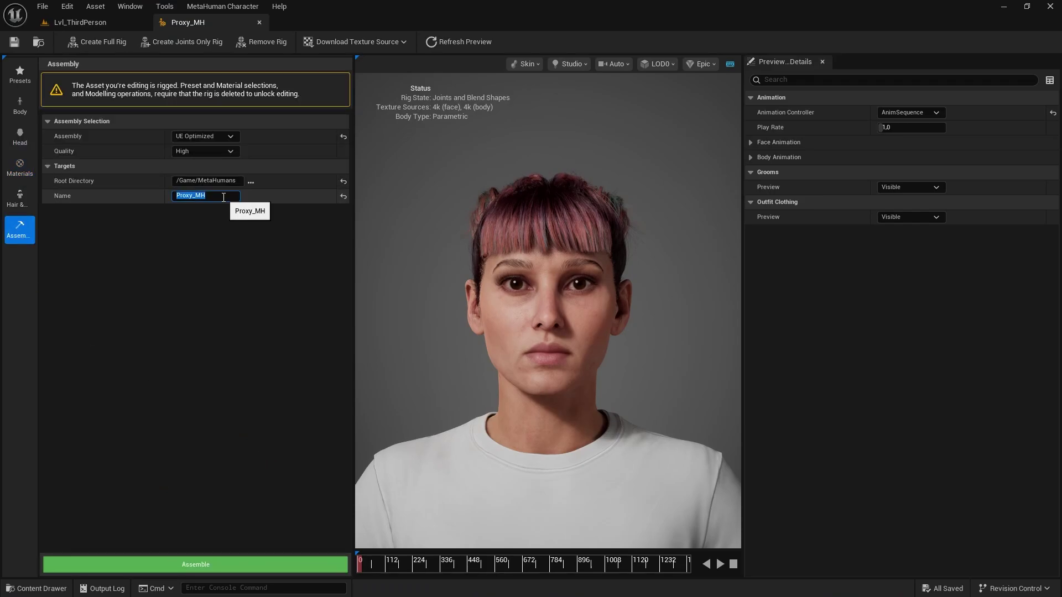
left_click(251, 182)
left_click(250, 180)
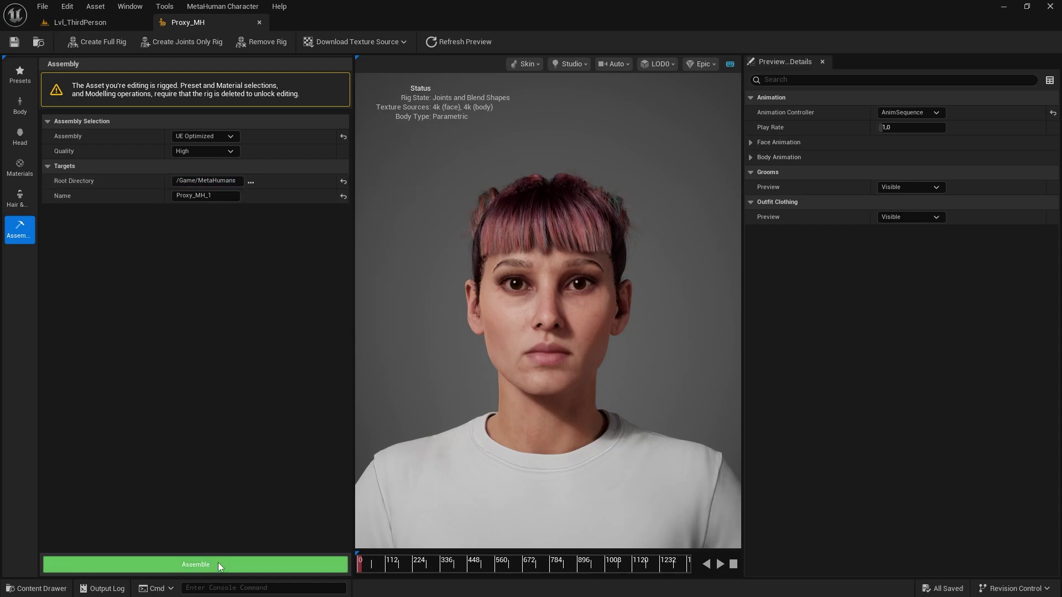
left_click(217, 563)
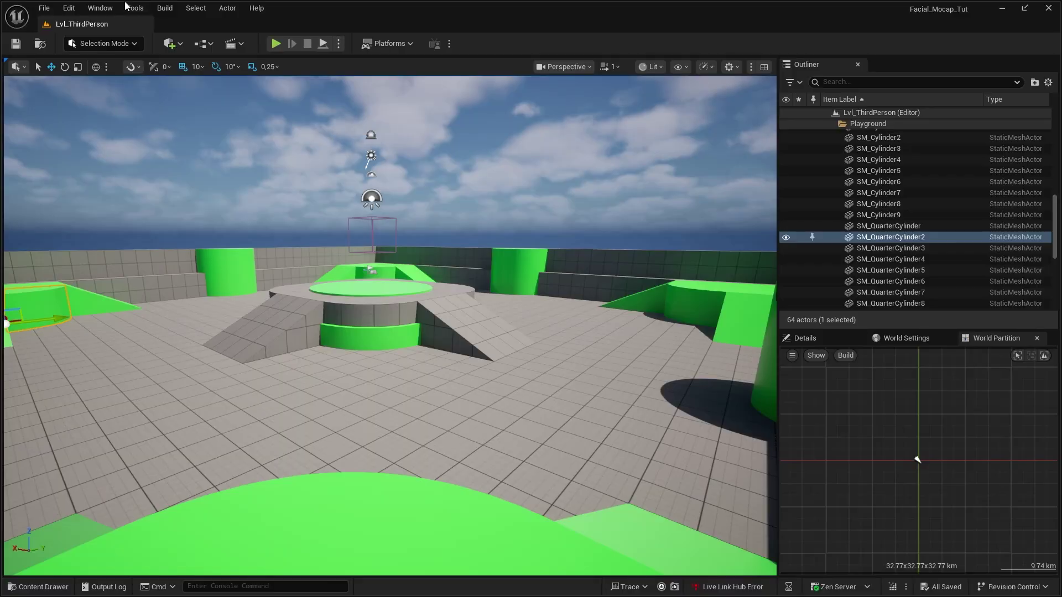
Open Live Link Hub in the Capture Manager layout and start the Ingest Server
left_click(131, 9)
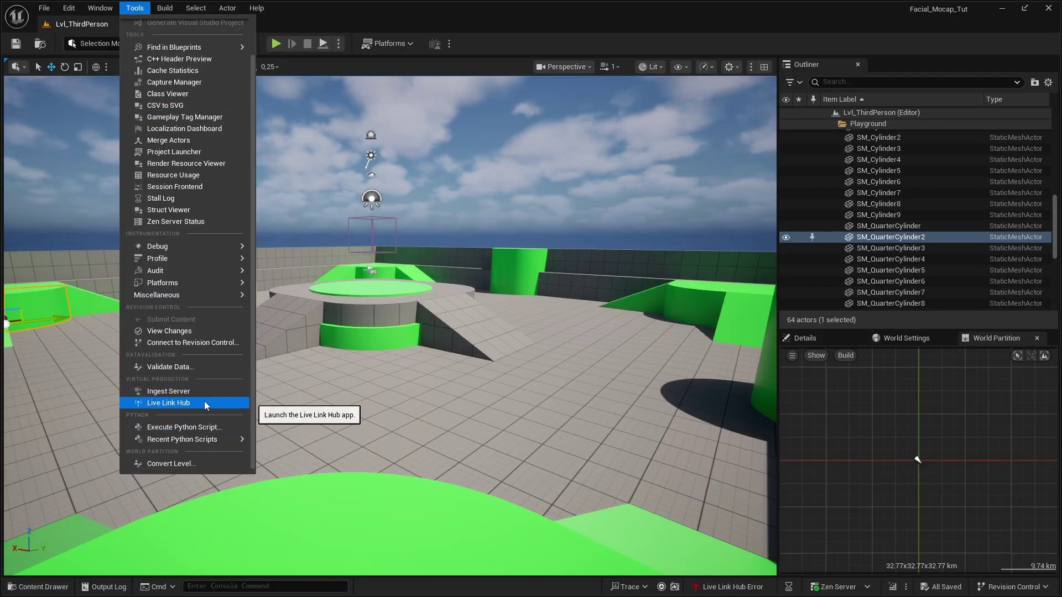
left_click(206, 405)
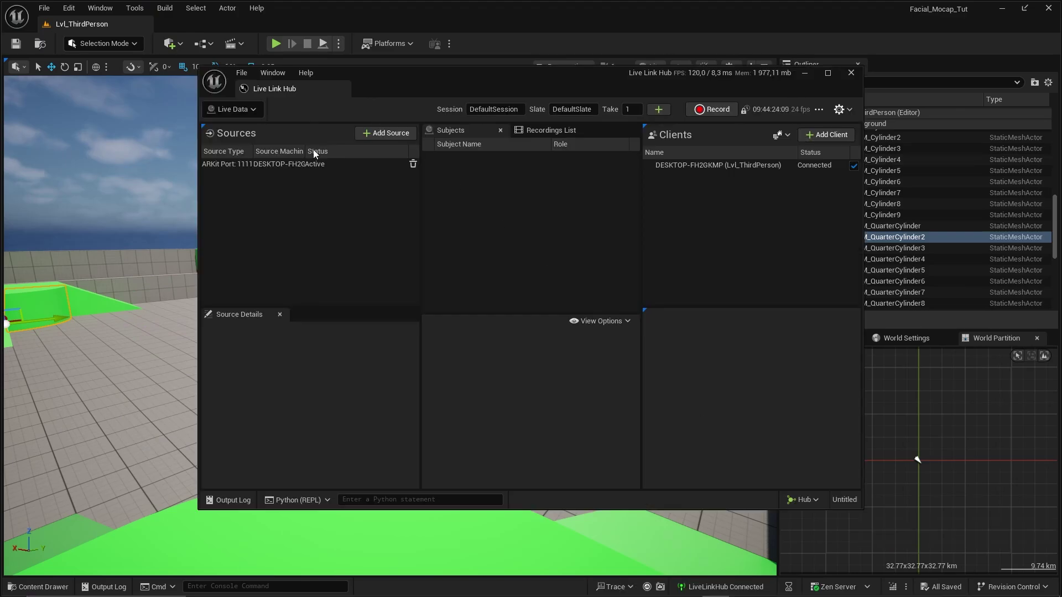
left_click(255, 110)
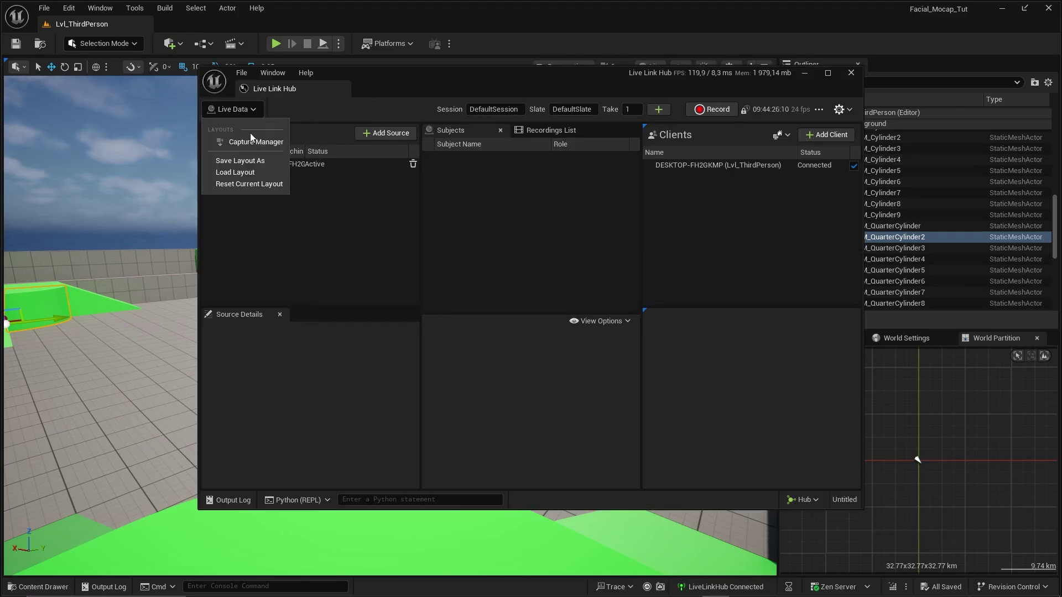
left_click(248, 142)
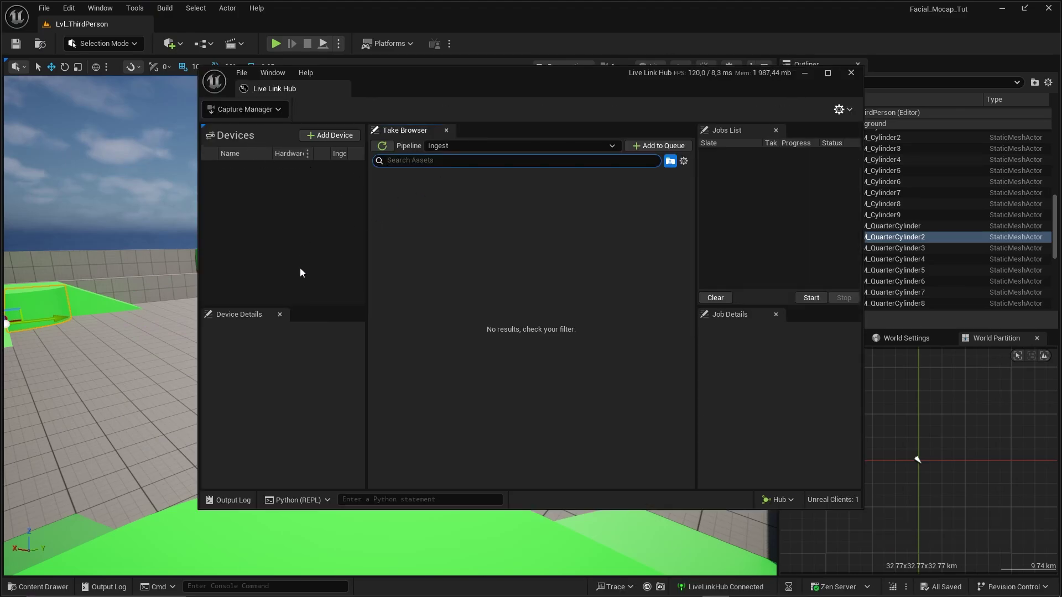
left_click(134, 9)
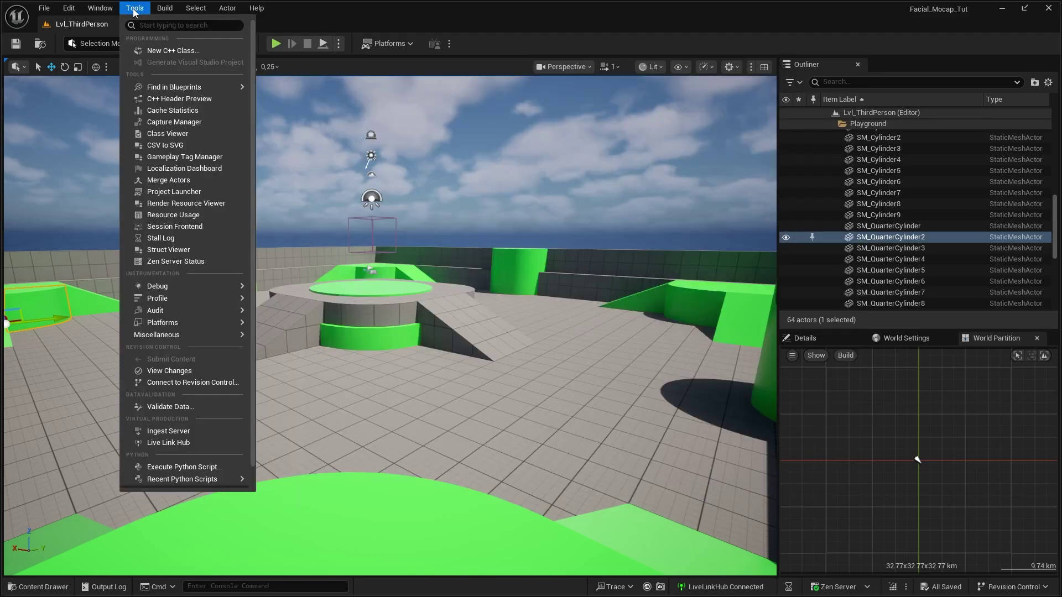
left_click(194, 431)
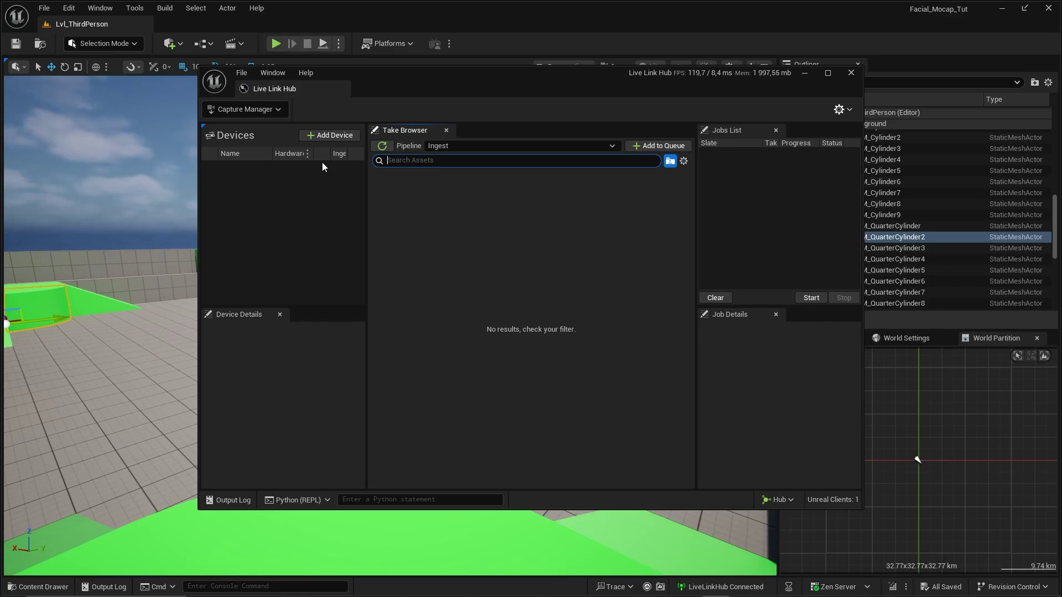
Add a Mono Video Ingest device with Take Directory D:/Facial_Tutorial
left_click(327, 135)
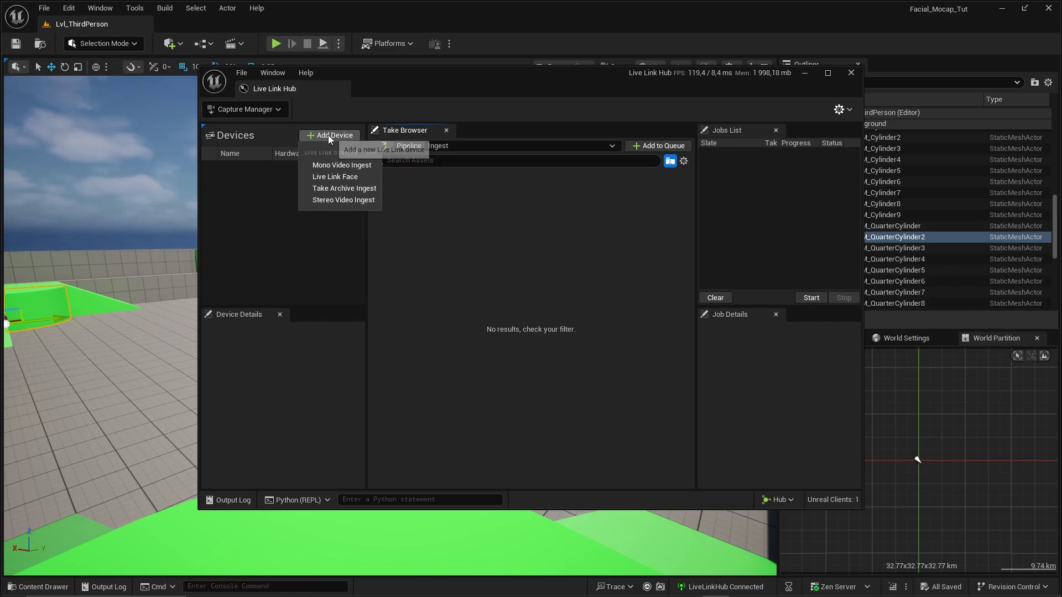
left_click(370, 166)
left_click(278, 168)
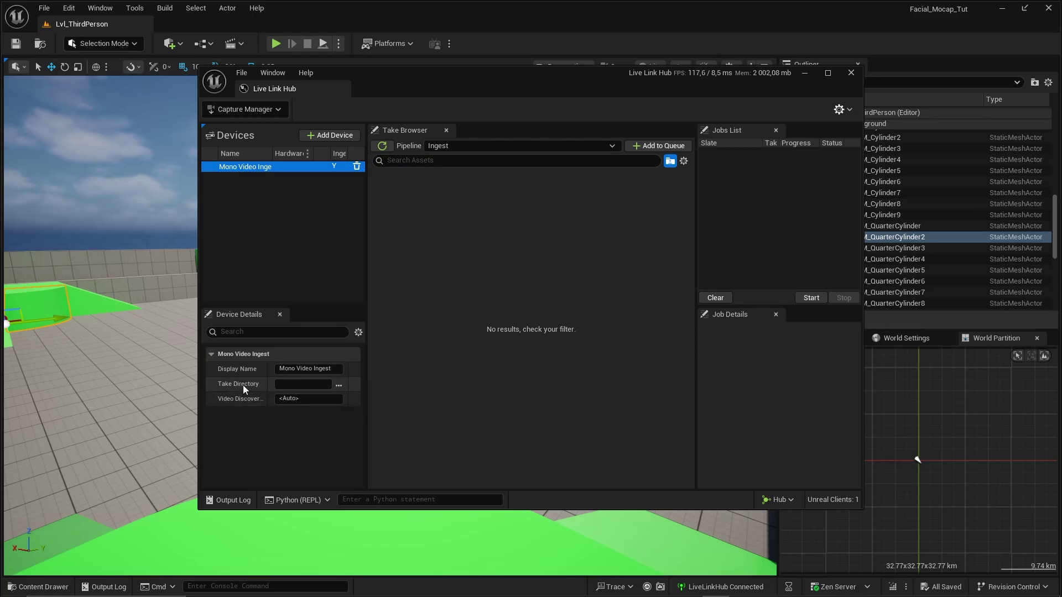
left_click(338, 385)
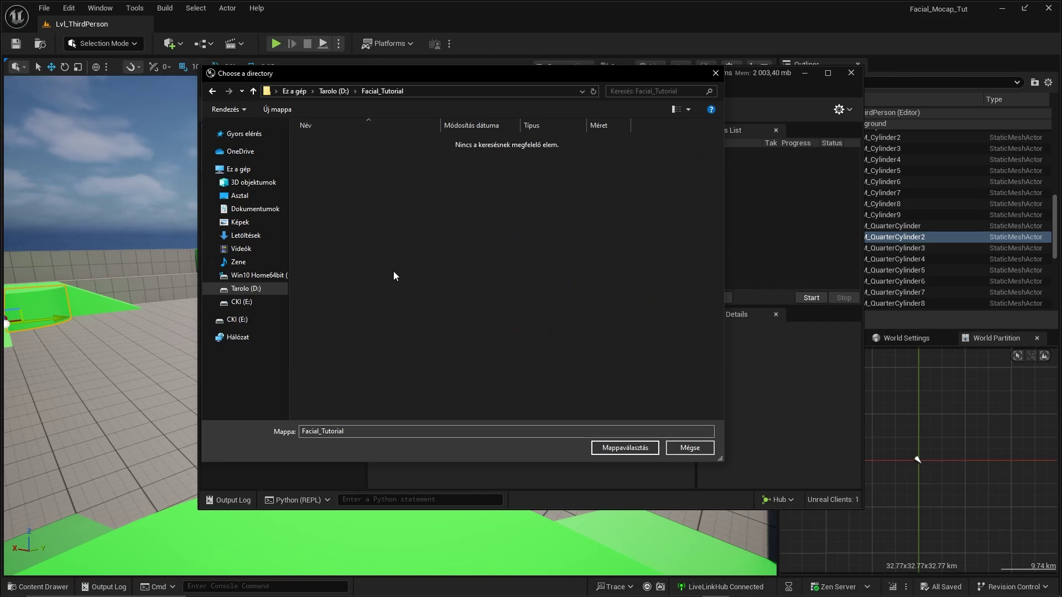
left_click(632, 453)
Queue the ForFacialTut_1 take and start its ingest job
left_click(416, 230)
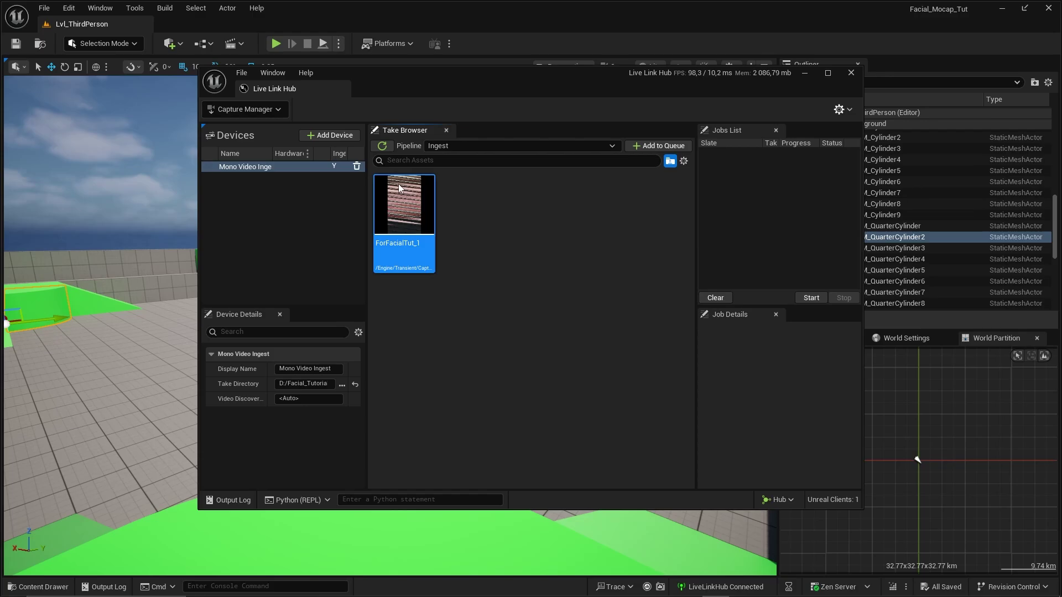
left_click(655, 147)
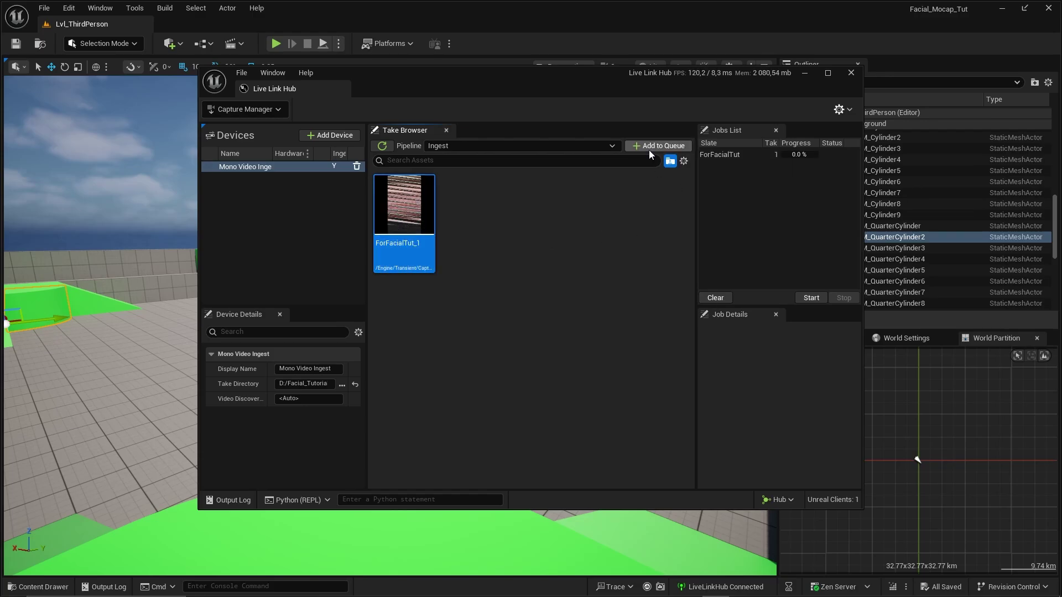
left_click(739, 156)
left_click(807, 297)
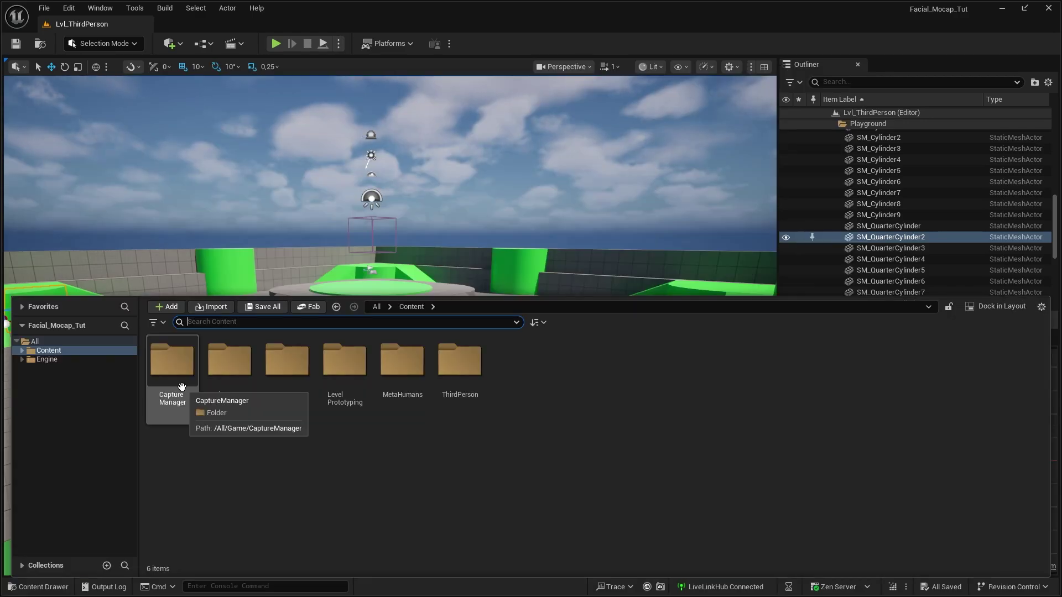
Create a new folder named Face_MoCap under Content and open it
left_click(22, 351)
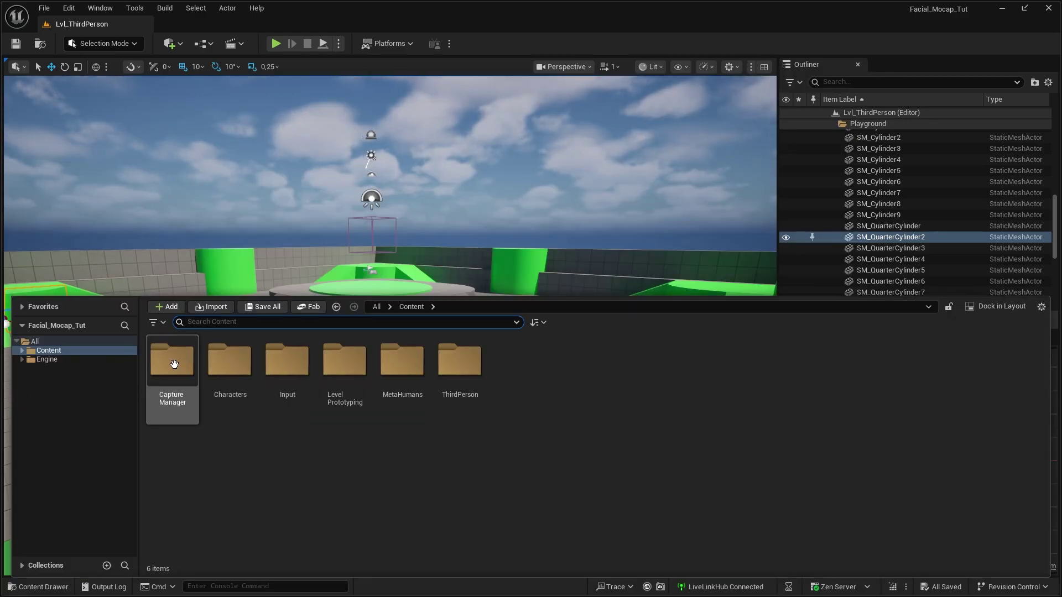
right_click(543, 365)
left_click(573, 218)
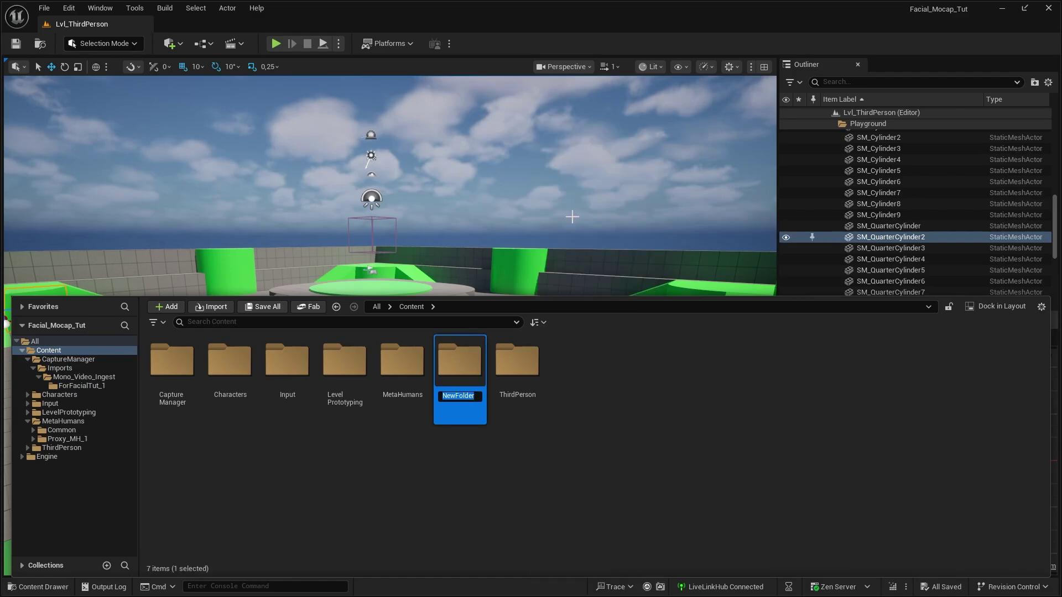
type("Face_MoCap")
key("Return")
double_click(301, 383)
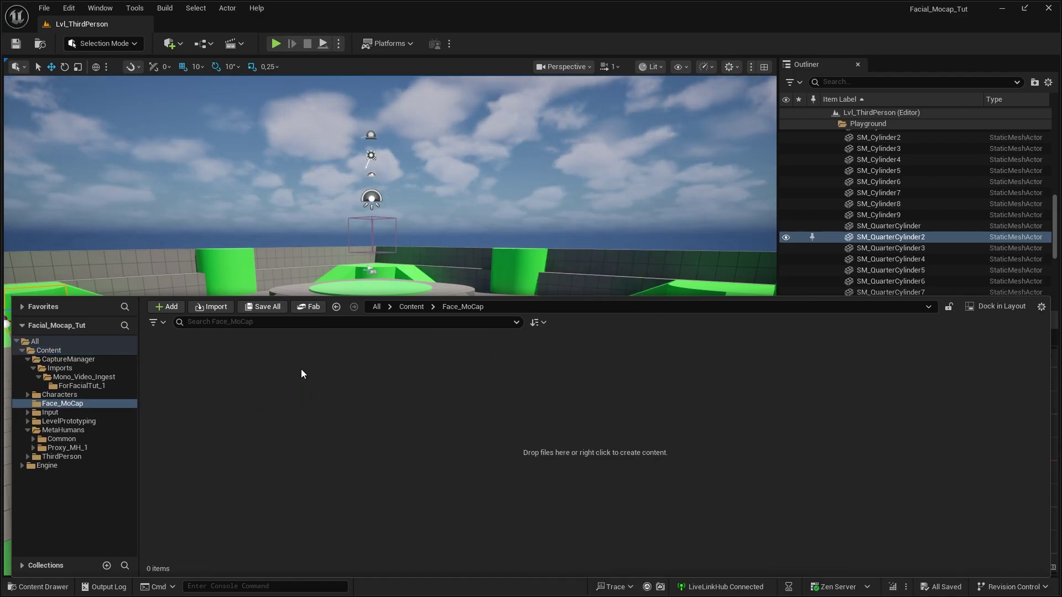
right_click(301, 369)
Create a MetaHuman Performance asset in Face_MoCap and dock its editor
mouse_move(360, 508)
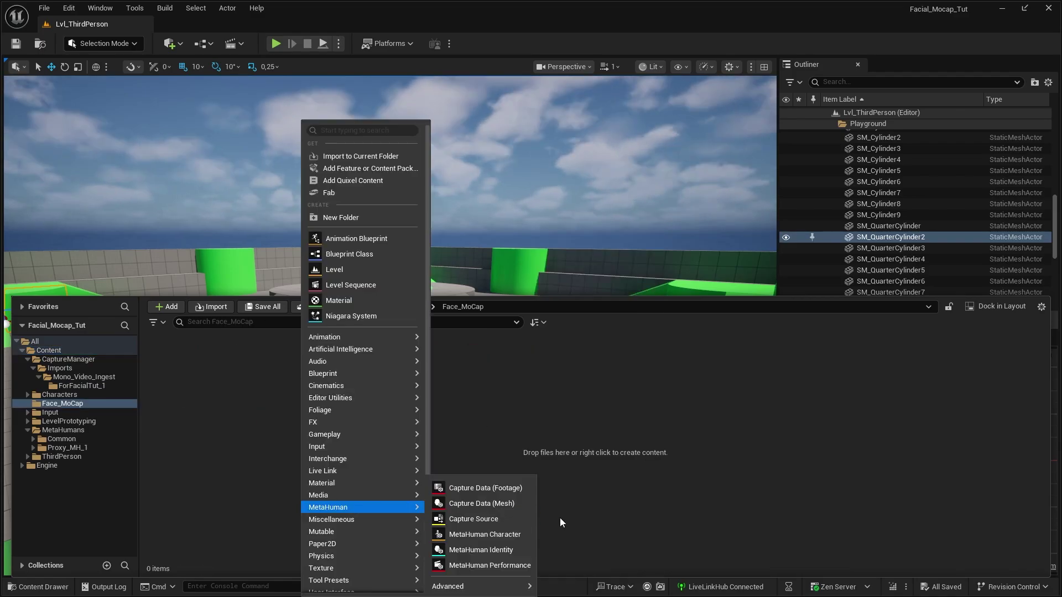
left_click(493, 564)
key("Return")
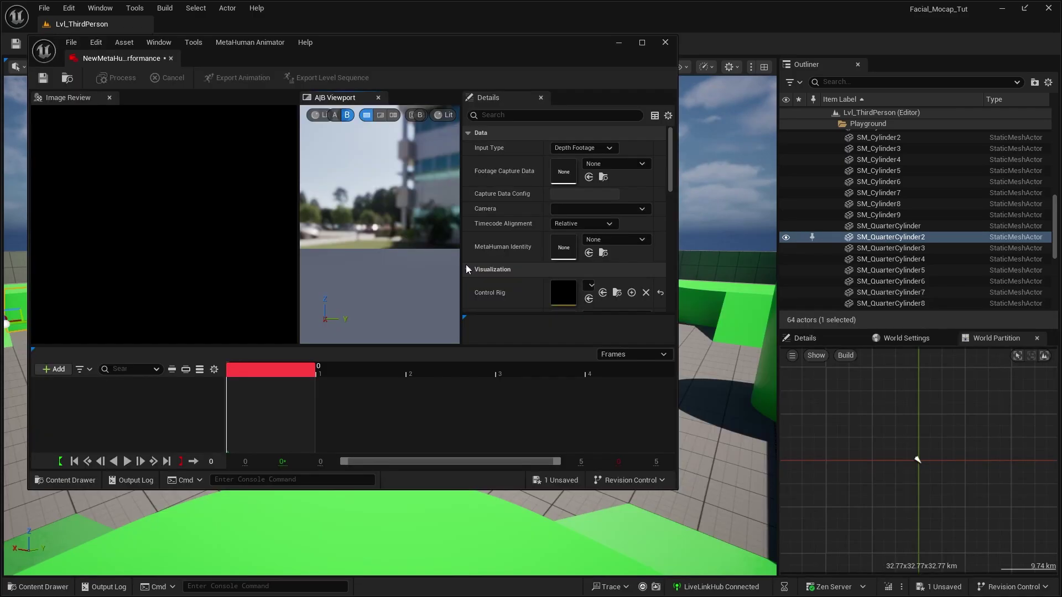
left_click_drag(112, 59, 191, 30)
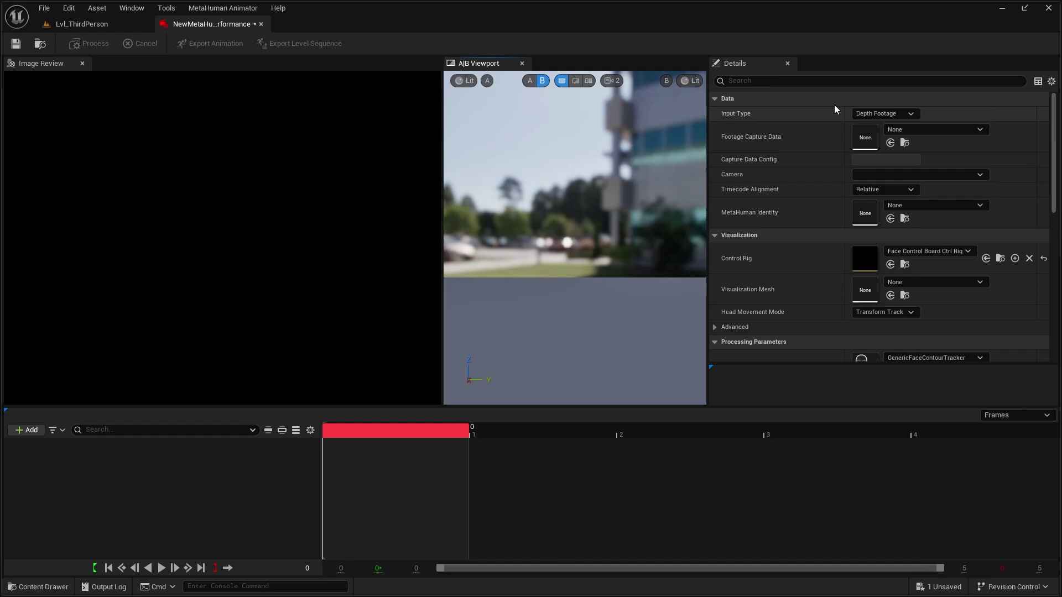
Use Monocular Footage from CD_ForFacialTut_1, visualized on SKM_Proxy_MH_FaceMesh
left_click(880, 117)
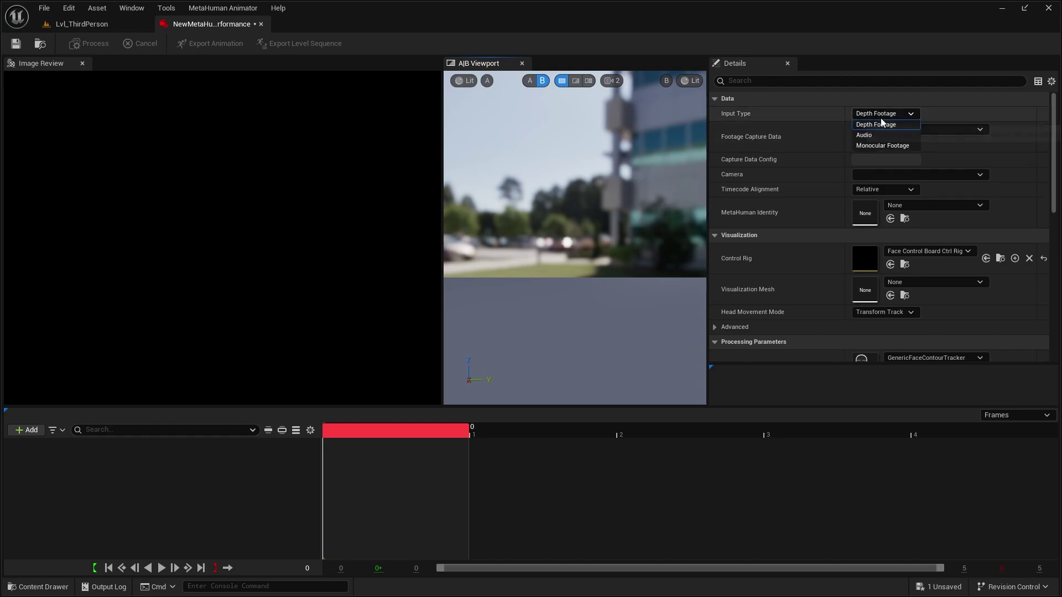
left_click(897, 146)
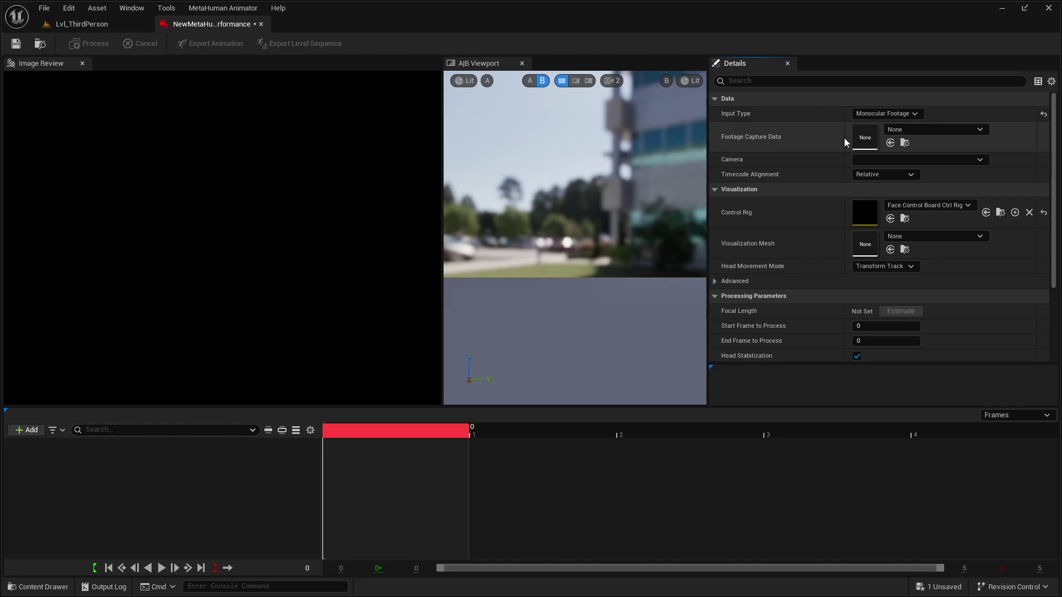
left_click(931, 130)
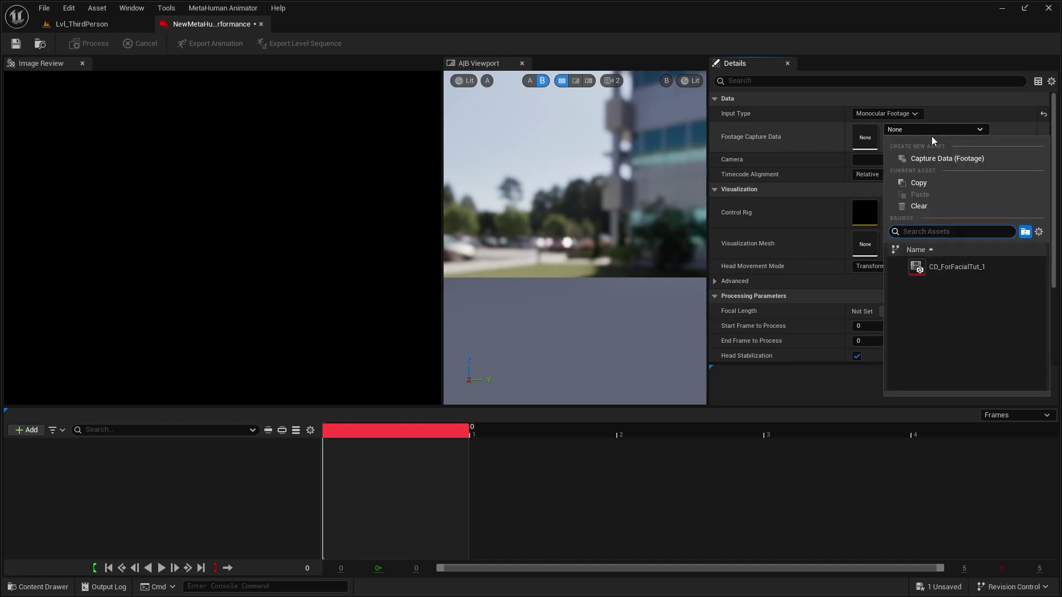
left_click(996, 264)
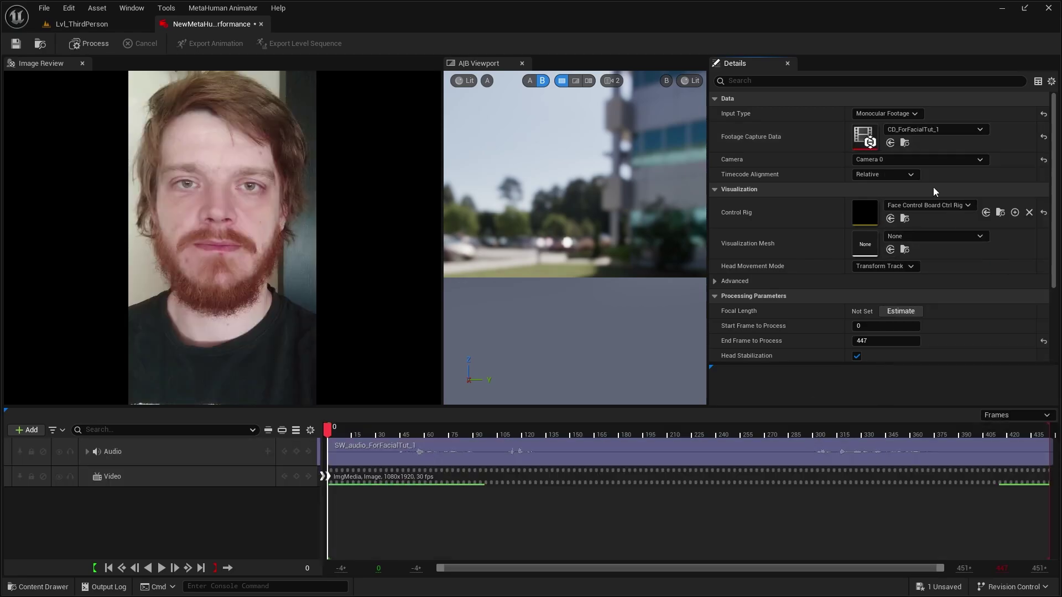
mouse_move(328, 430)
left_mouse_down()
mouse_move(564, 431)
mouse_move(395, 440)
mouse_move(667, 431)
mouse_move(331, 432)
left_mouse_up()
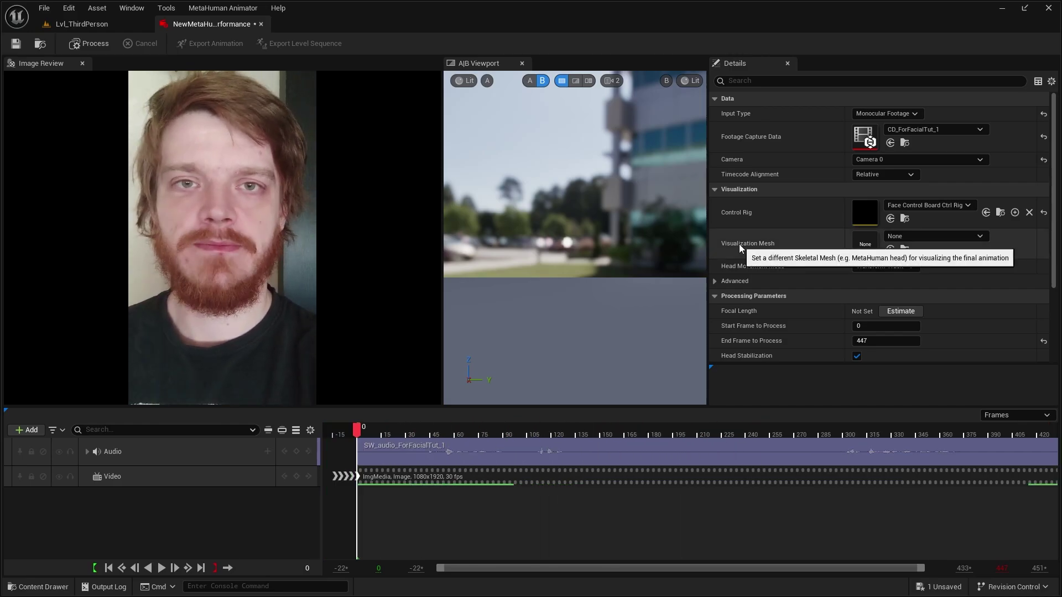
left_click(934, 239)
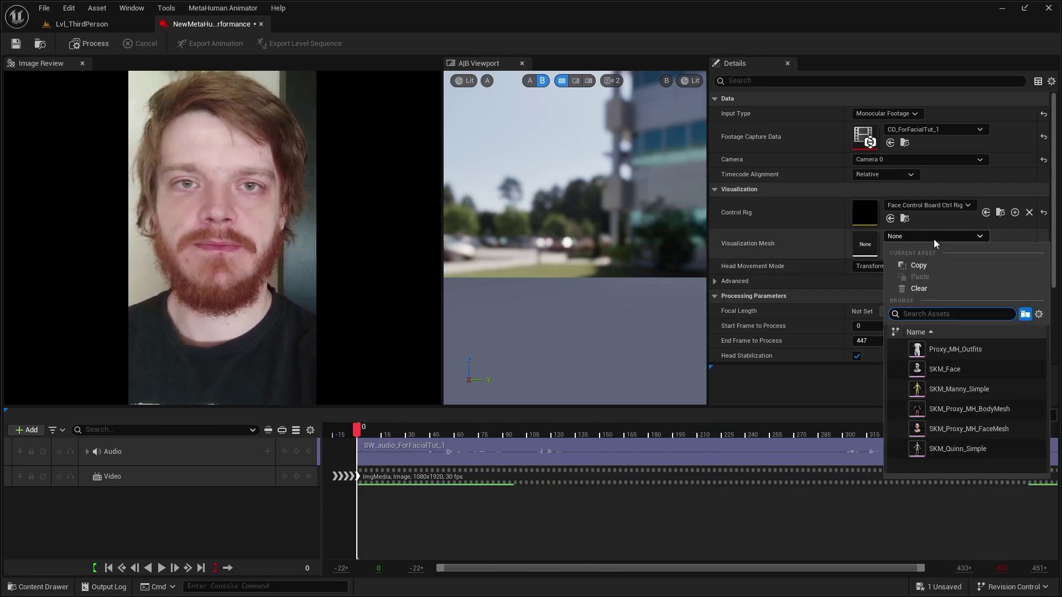
left_click(953, 428)
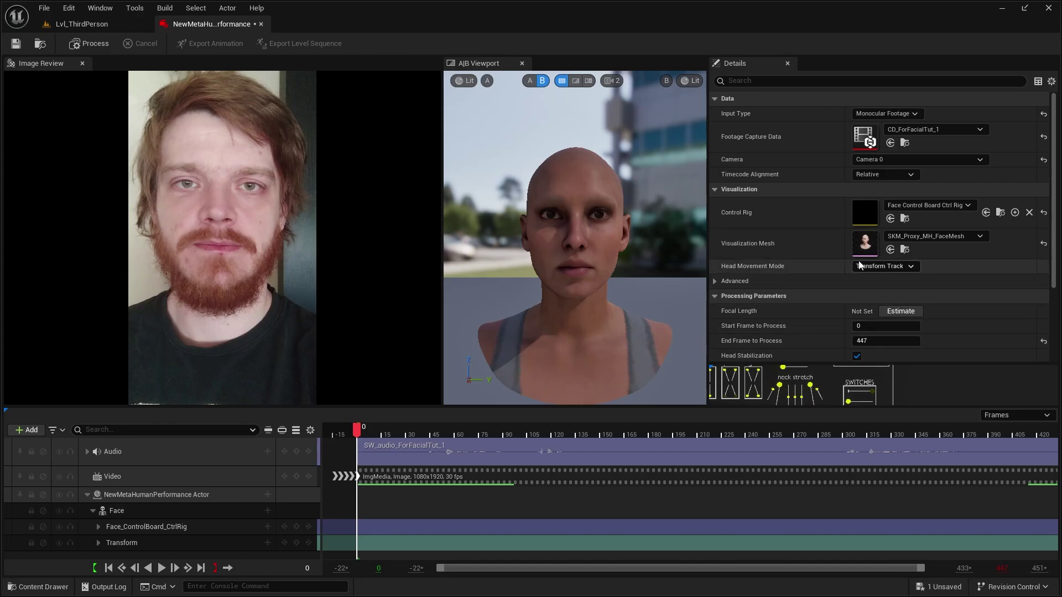
Turn head movement off in the performance's advanced settings
left_click(715, 281)
scroll(890, 269, "down", 1)
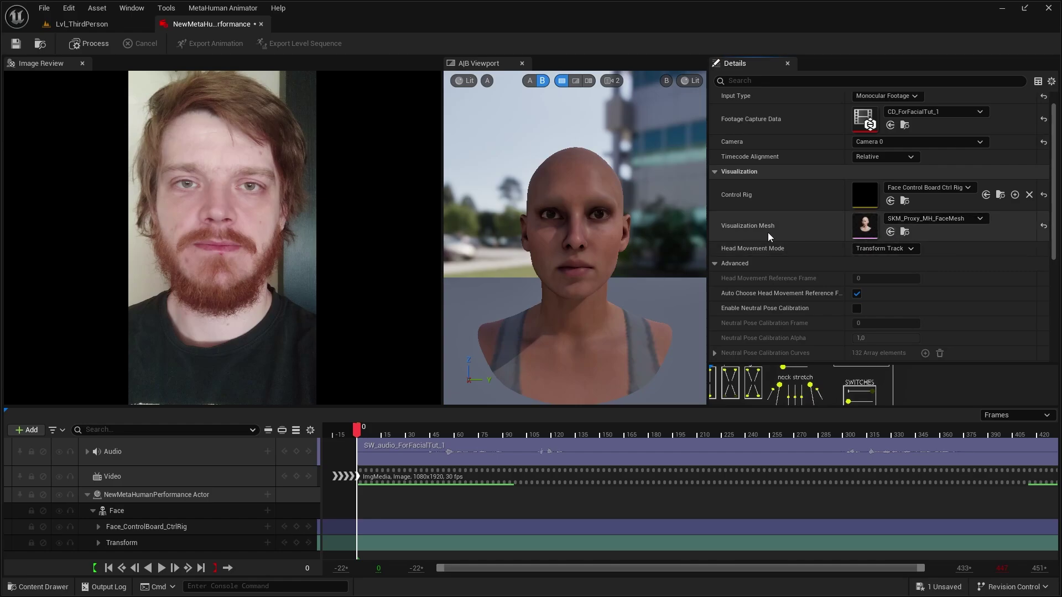
left_click(896, 250)
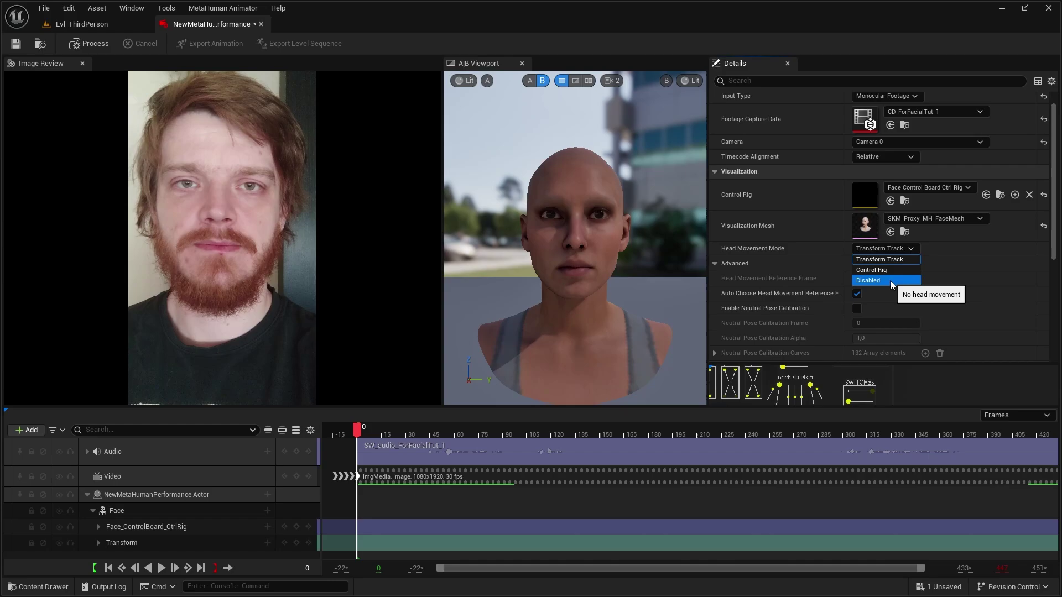
left_click(891, 280)
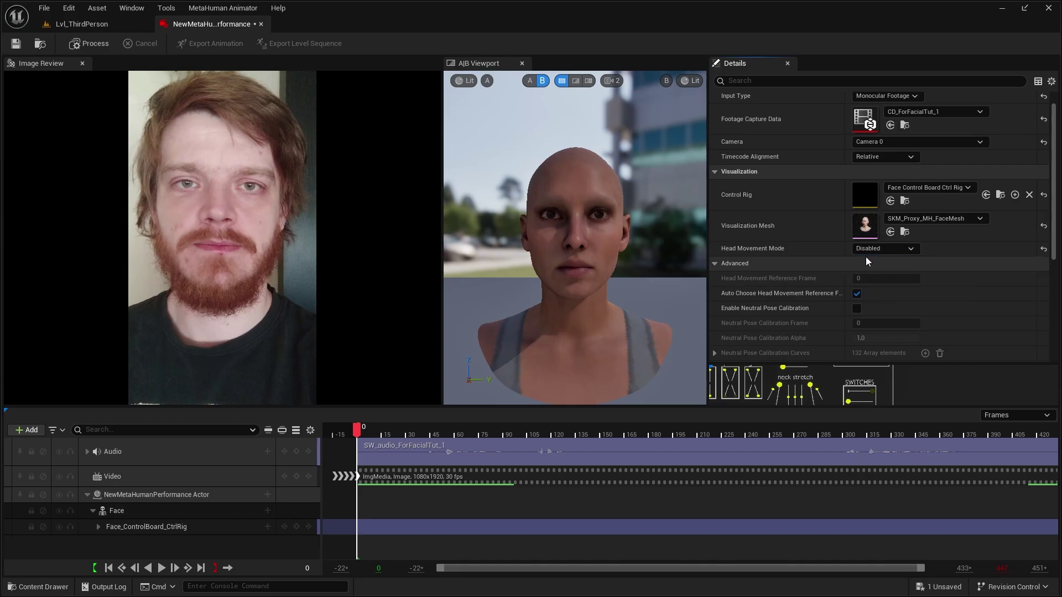
Enable neutral pose calibration and set the Neutral Pose Calibration Frame to 1
scroll(847, 271, "down", 2)
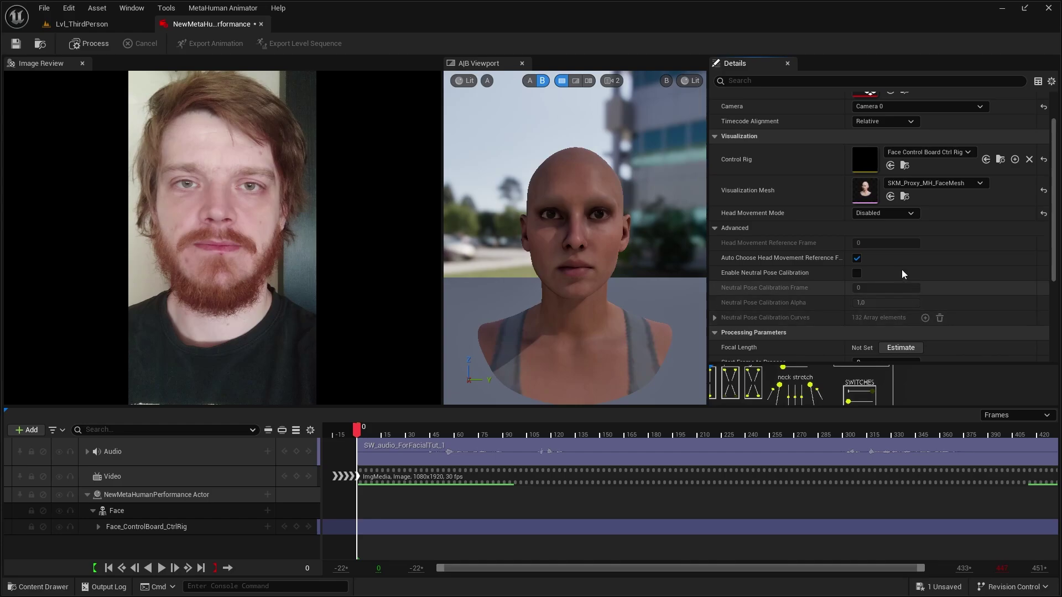
left_click(857, 273)
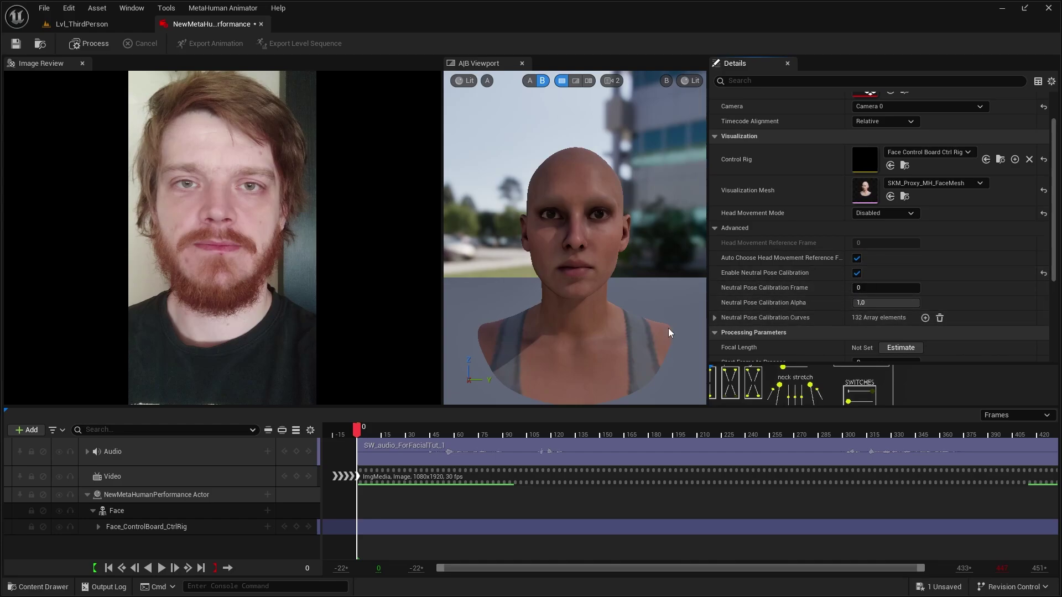
left_click(885, 288)
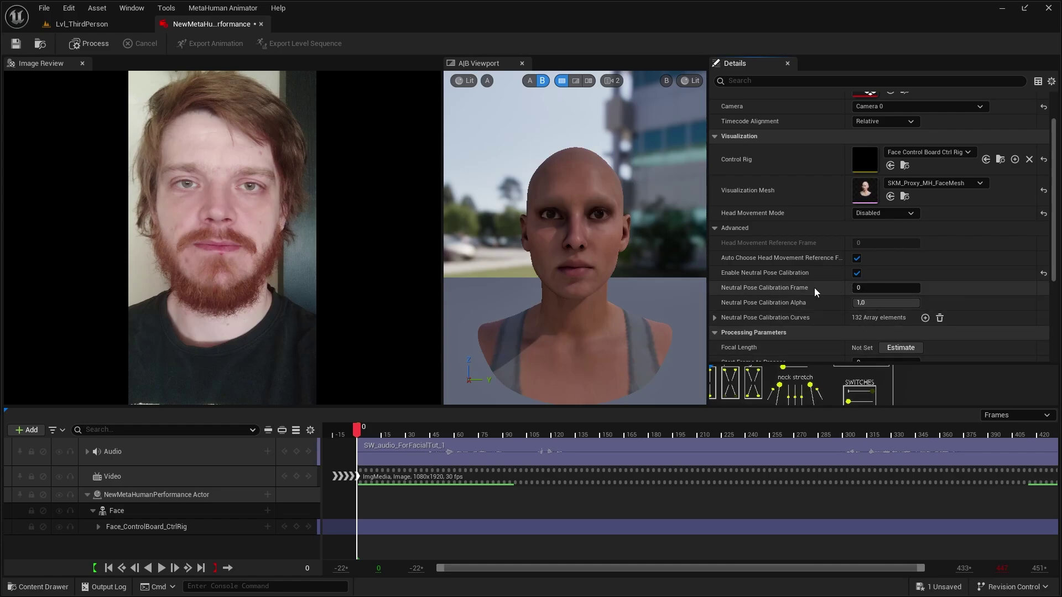
type("1")
key("Return")
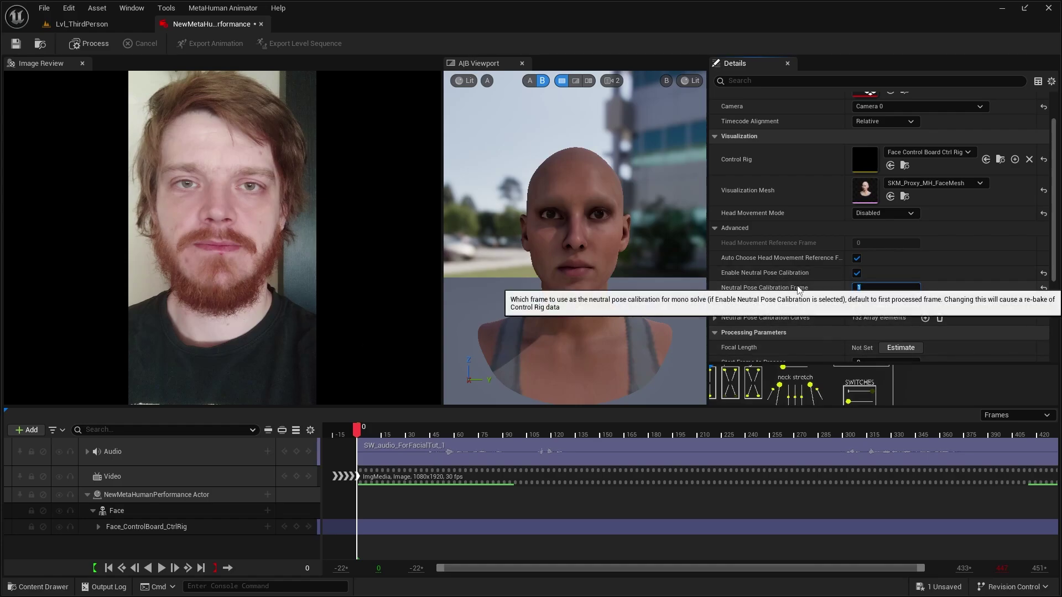
Process the performance shot, then play the resulting face animation from the first frame
left_click(95, 44)
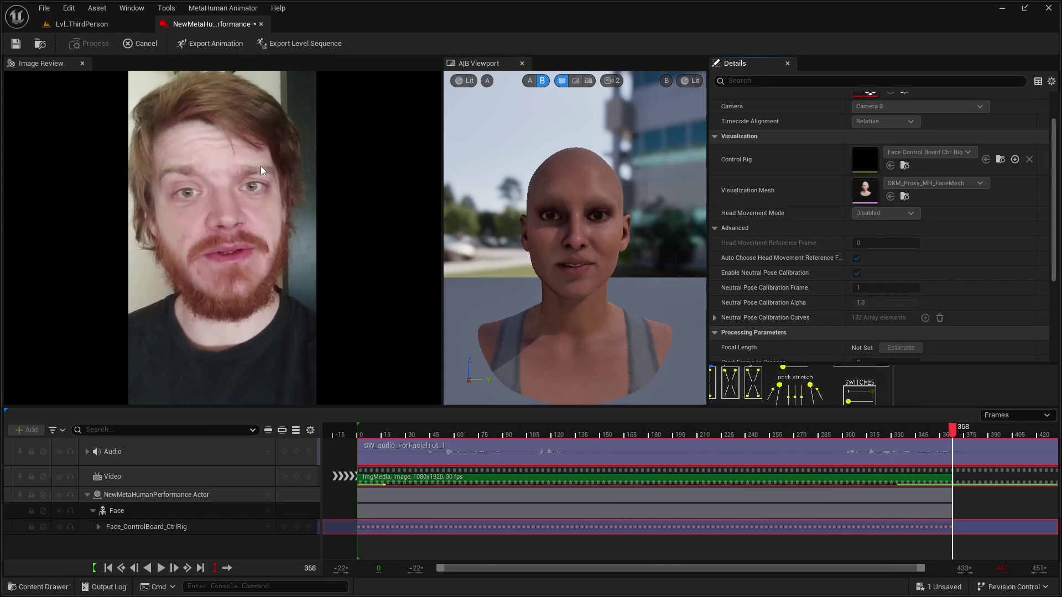
left_click(122, 568)
left_click(161, 568)
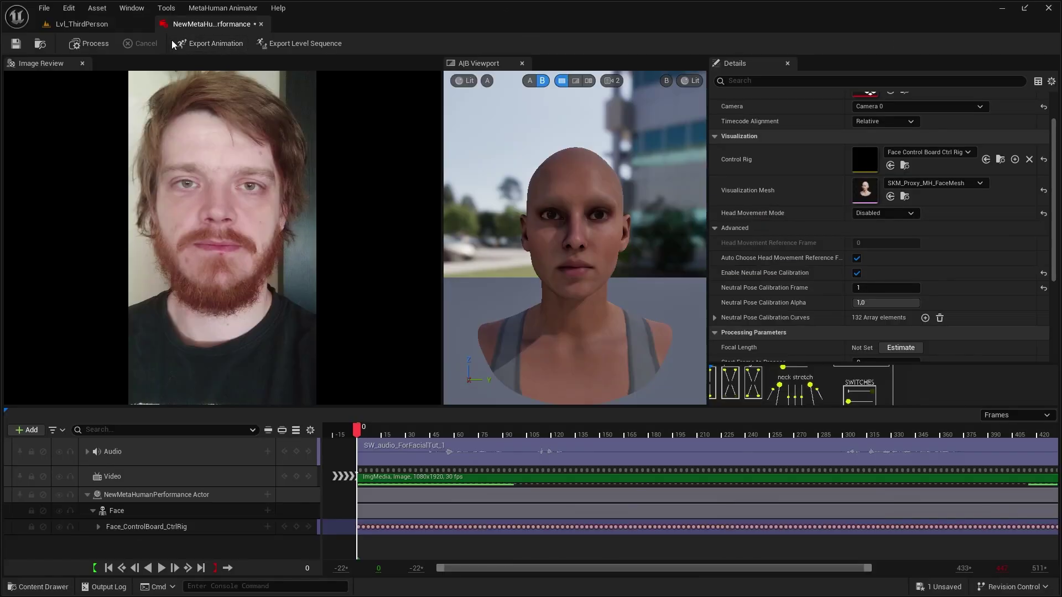
Export the processed face animation as Proxy_MH_WOH and preview it in Face_MoCap
left_click(228, 47)
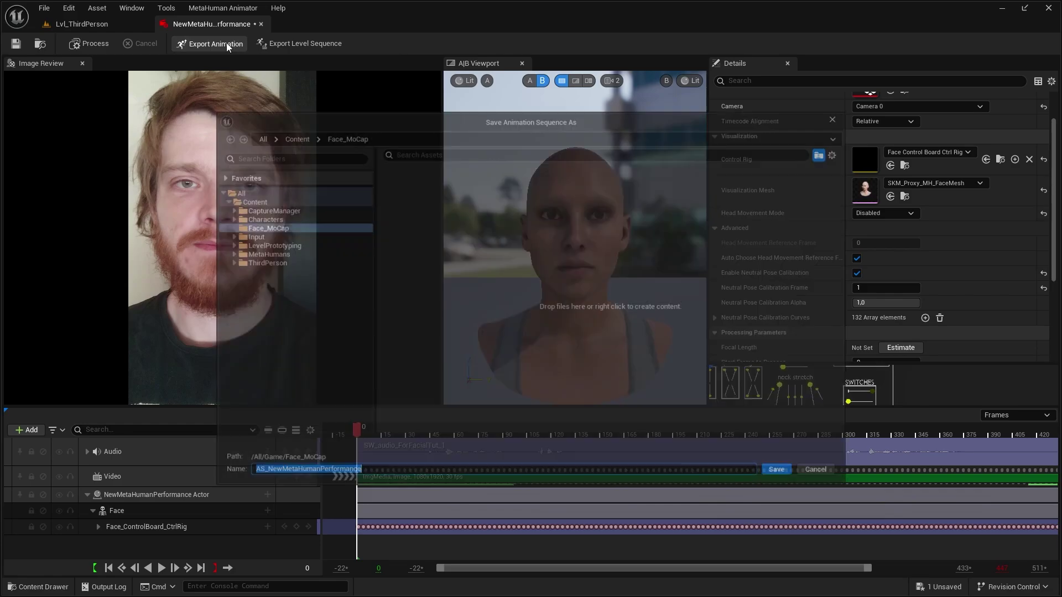
type("Proxy_MH_")
type("Anim")
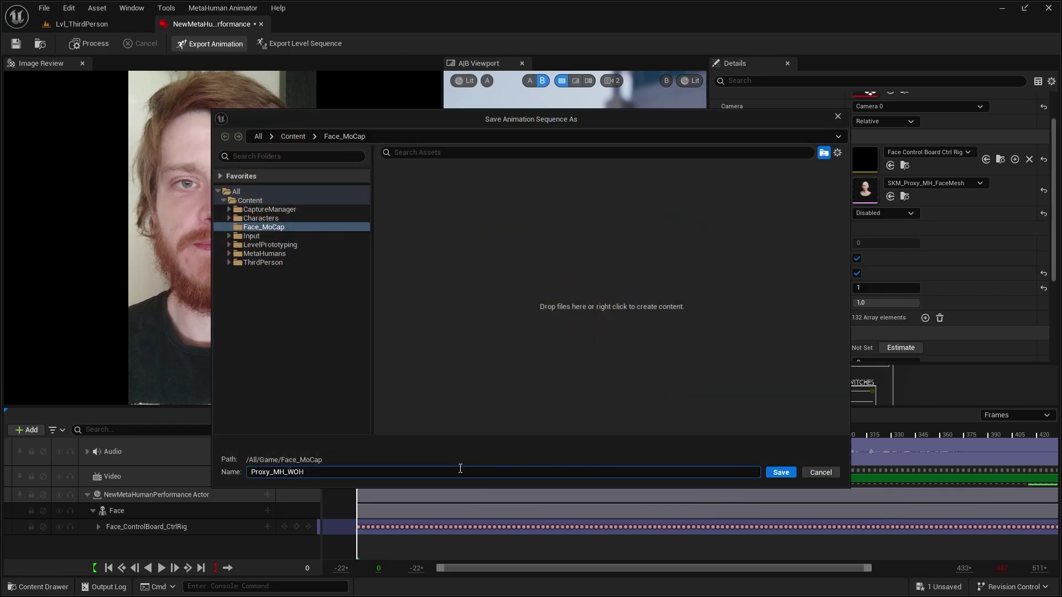
left_click(780, 472)
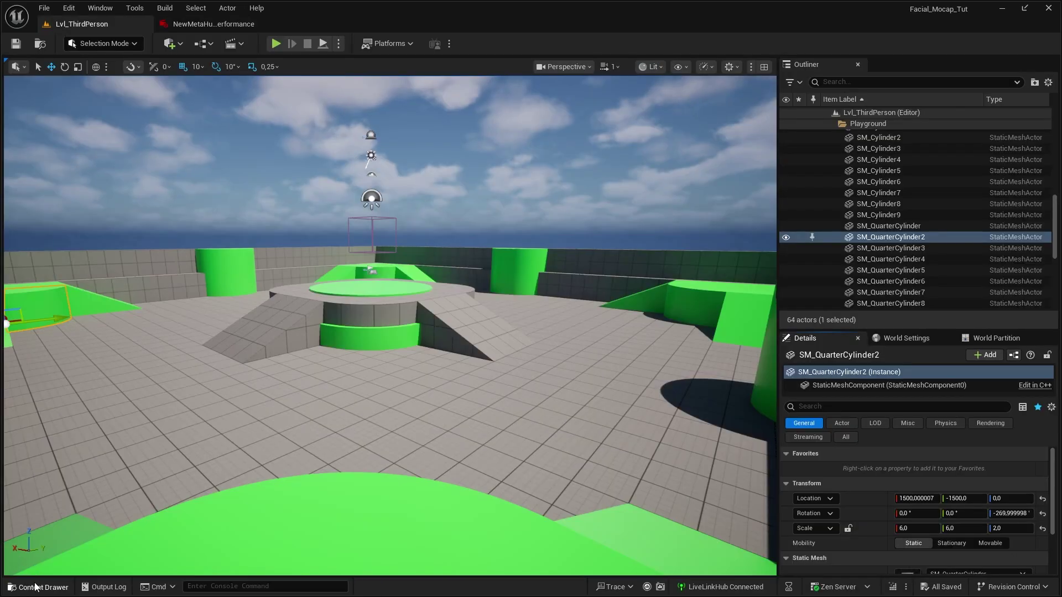
left_click(35, 587)
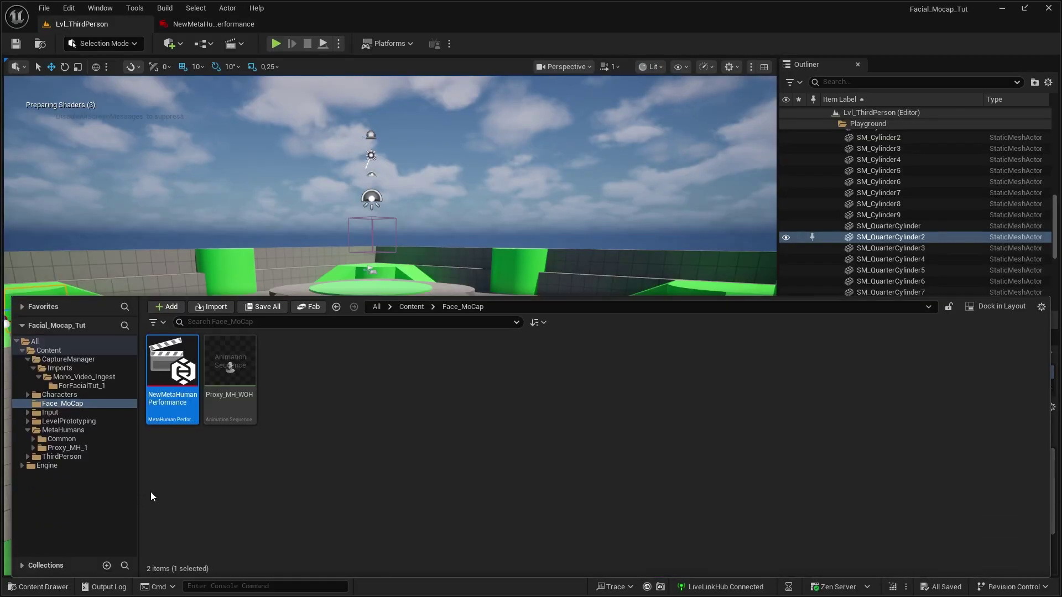
double_click(230, 368)
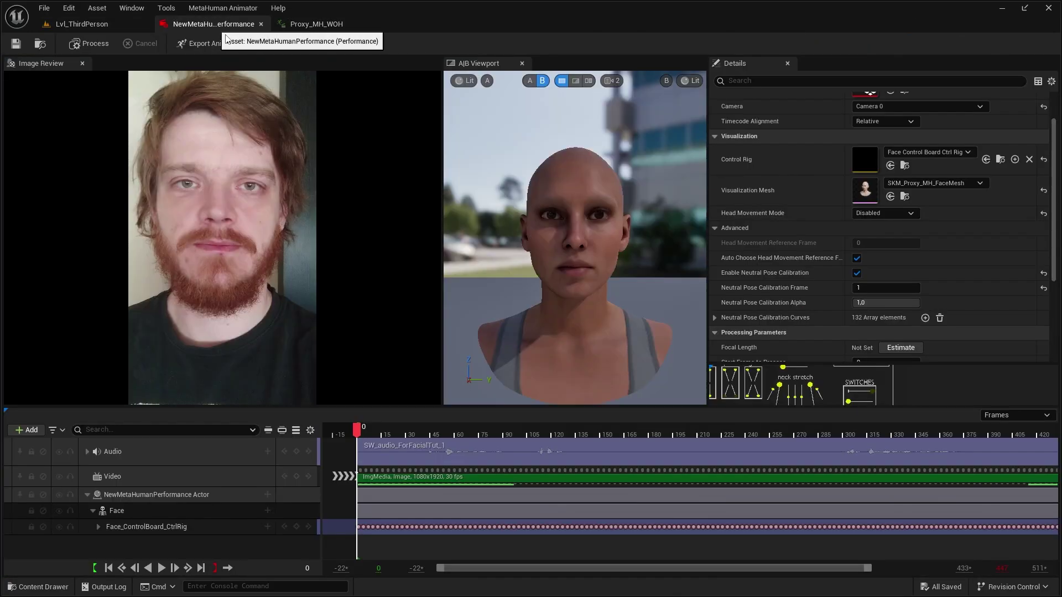
left_click(213, 24)
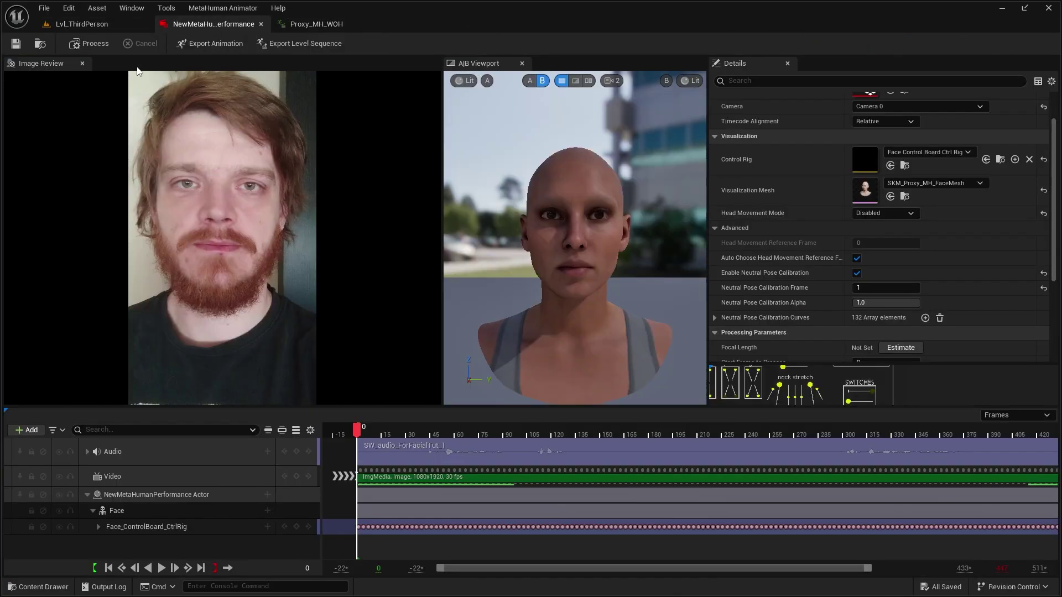
Export it again as Proxy_MH_WOH_R targeting the SKM_Proxy_MH_FaceMesh skeleton
left_click(188, 46)
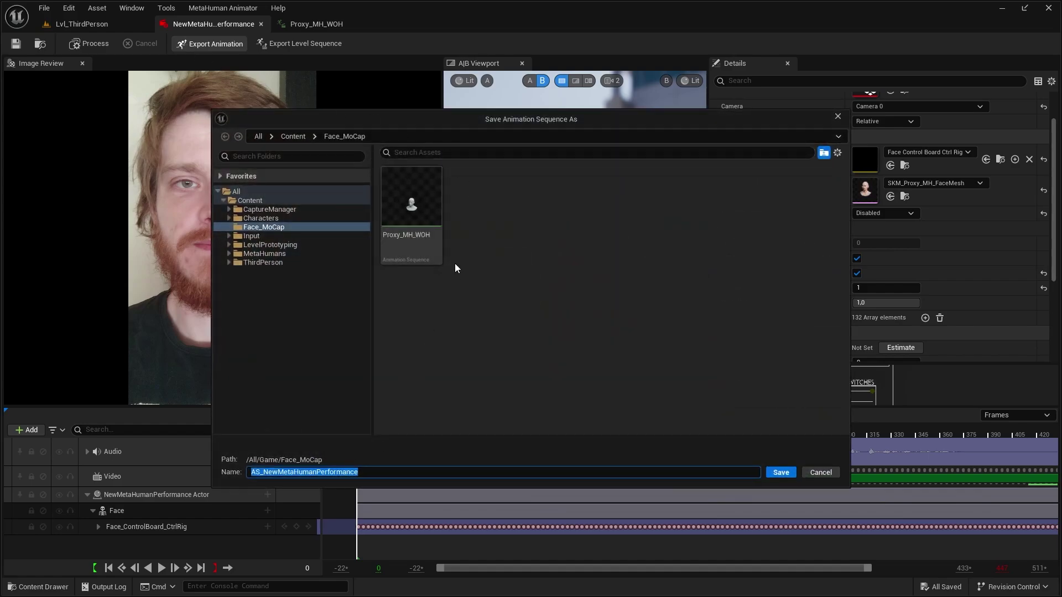
left_click(412, 221)
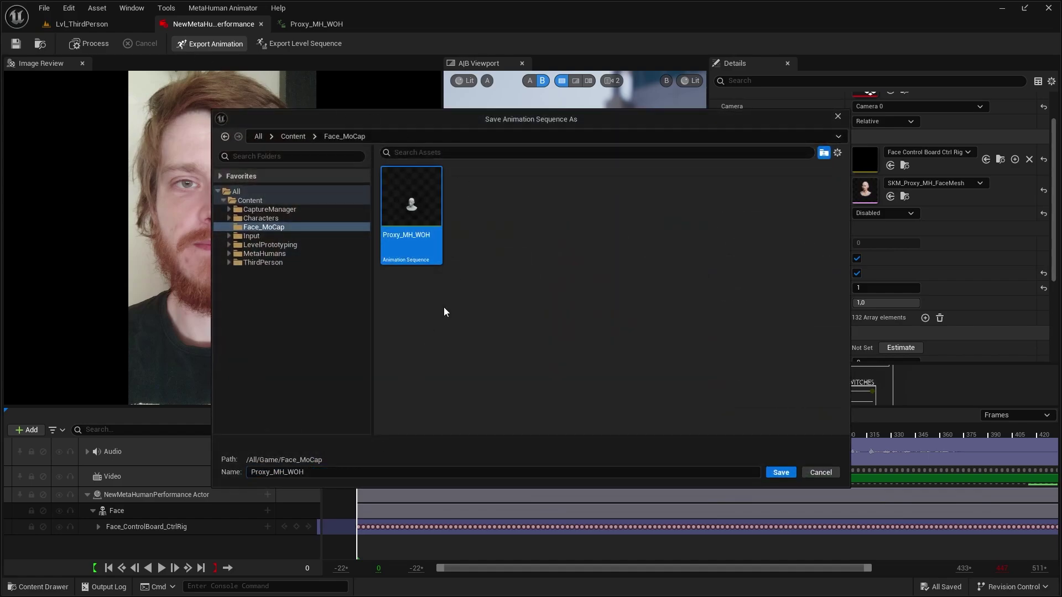
left_click(781, 472)
left_click(582, 204)
scroll(672, 361, "down", 3)
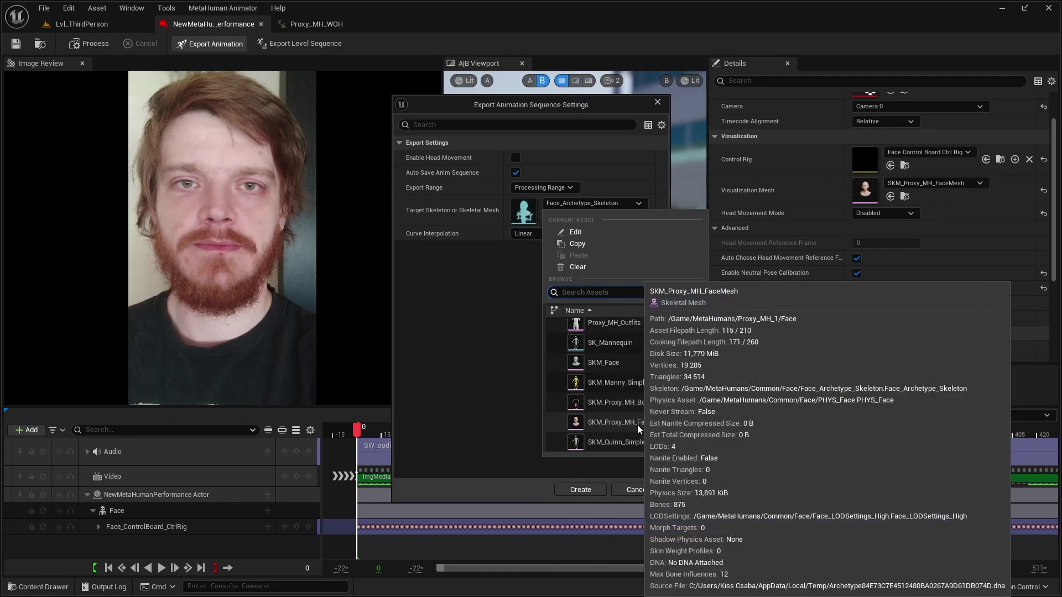
left_click(637, 425)
left_click(580, 490)
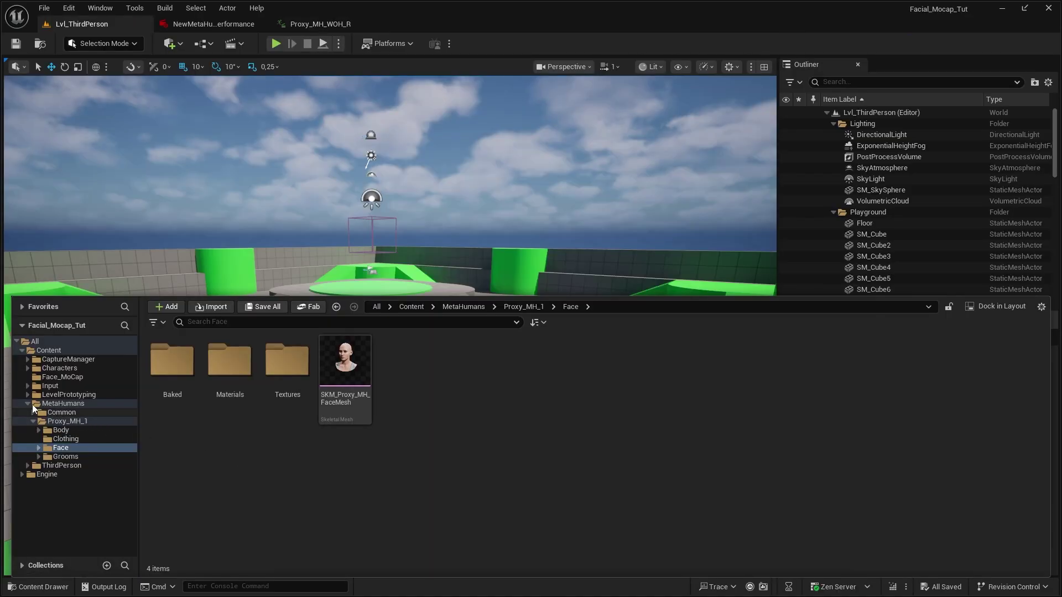
Bring up the Head_Mesh editor and browse to the Characters/Raven/Meshes folder
left_click(31, 404)
left_click(69, 395)
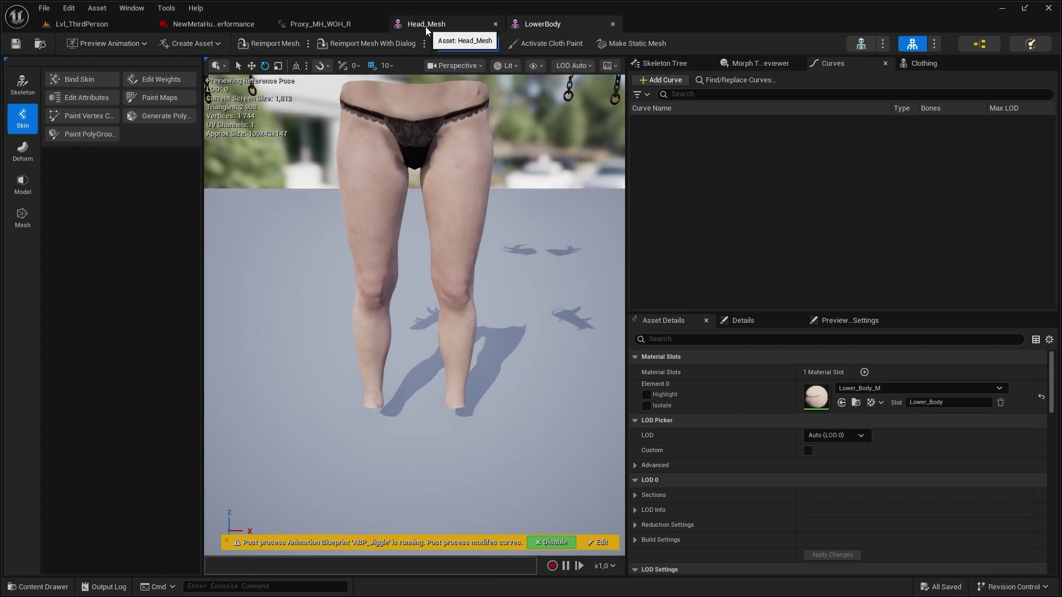
left_click(426, 25)
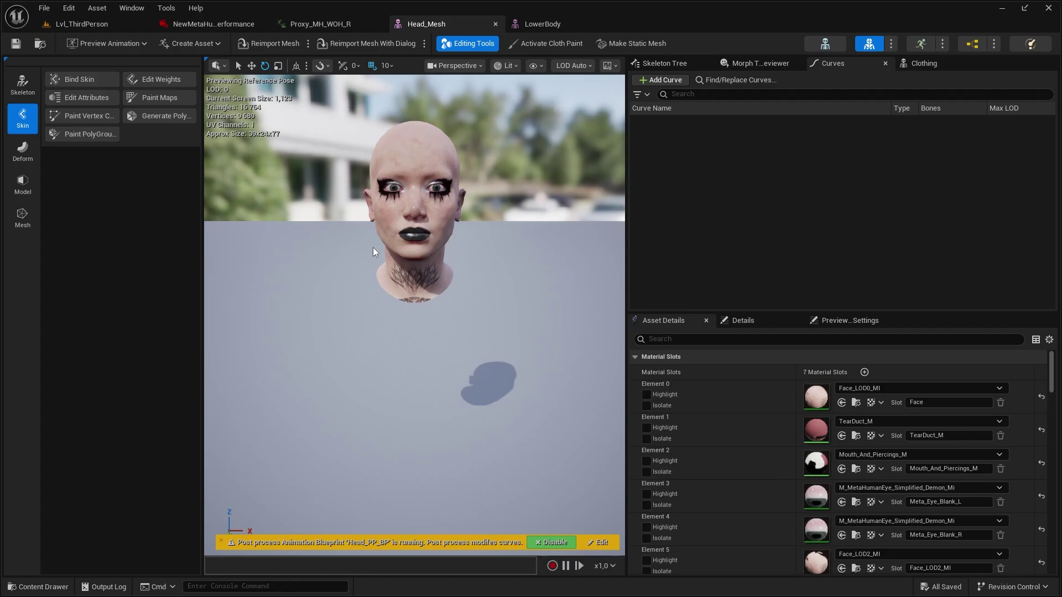
left_click(13, 590)
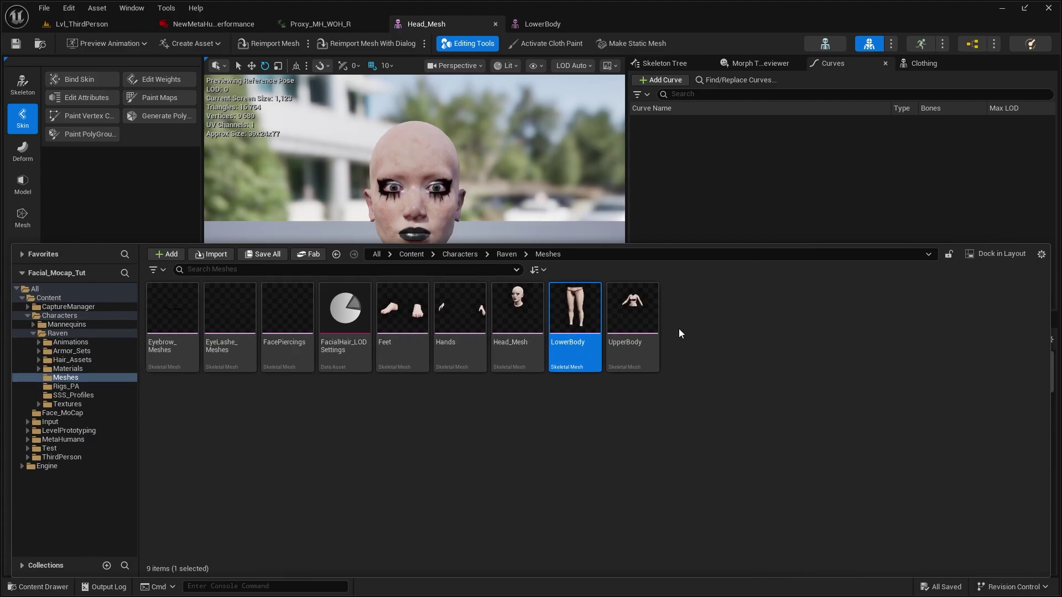
Retarget Proxy_MH_WOH_R from SKM_Proxy_MH_FaceMesh onto Head_Mesh, exporting Proxy_MH_WOH_R_RET
left_click(41, 587)
right_click(287, 376)
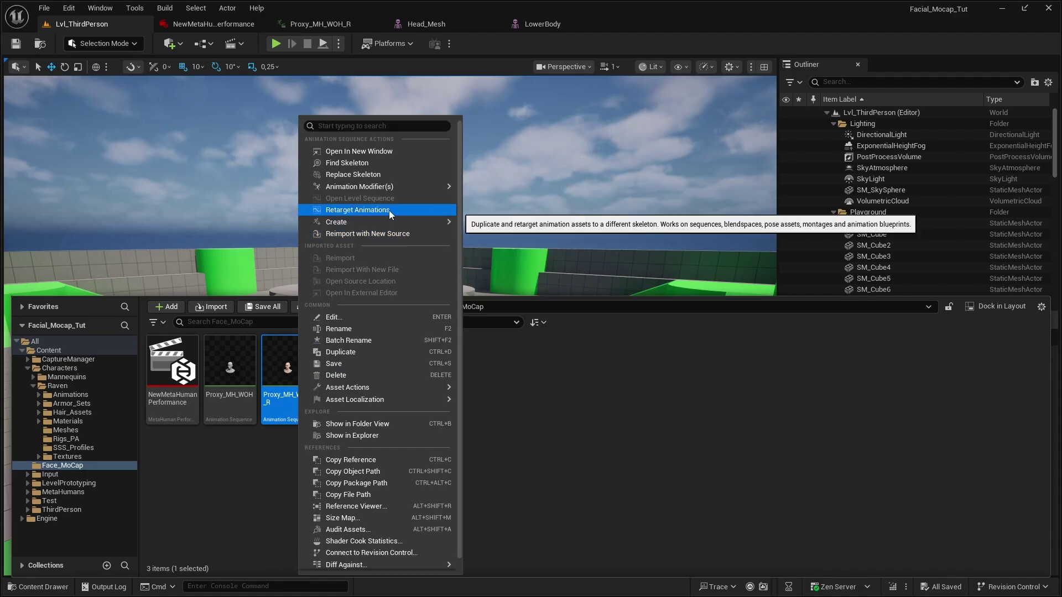
left_click(389, 210)
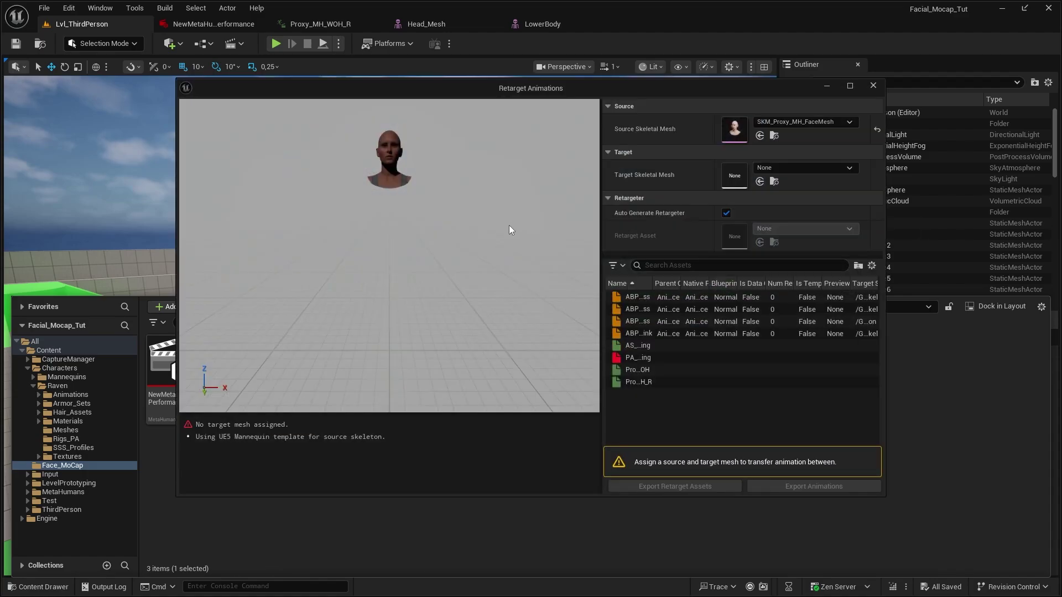
left_click(838, 168)
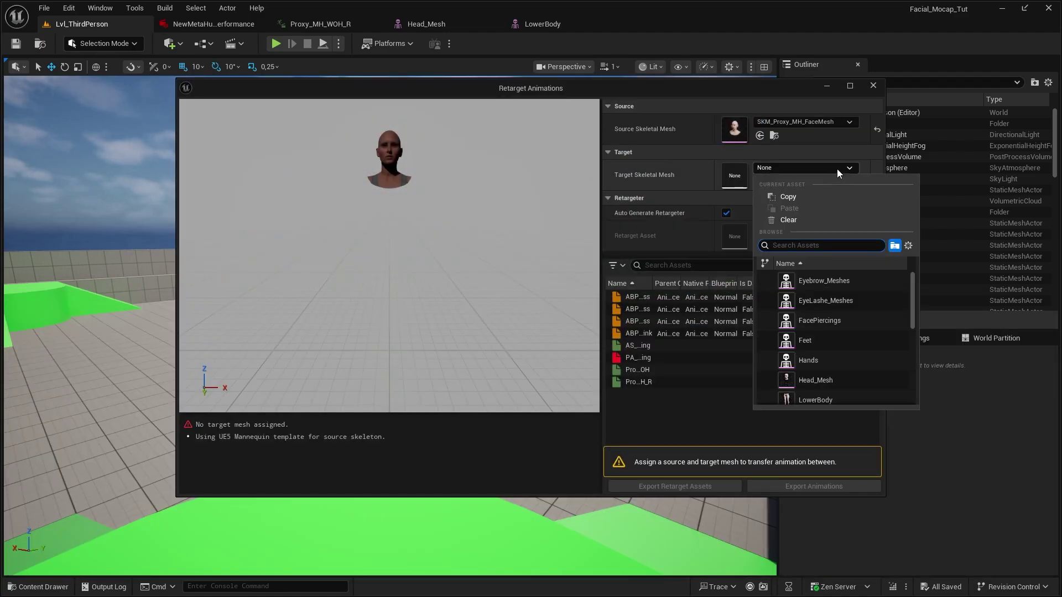
left_click(813, 341)
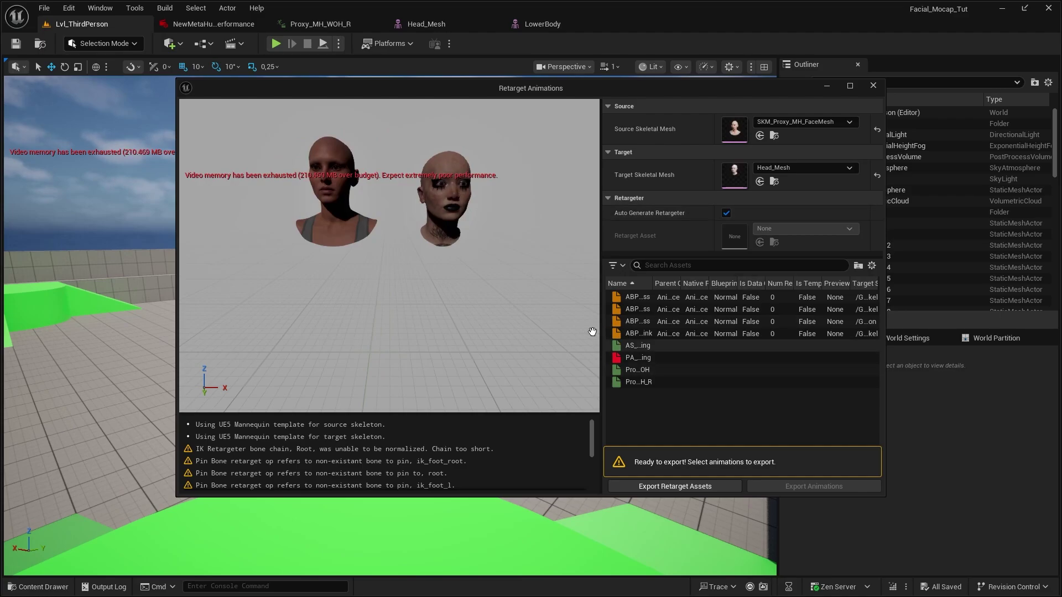
left_click(692, 382)
left_click(762, 488)
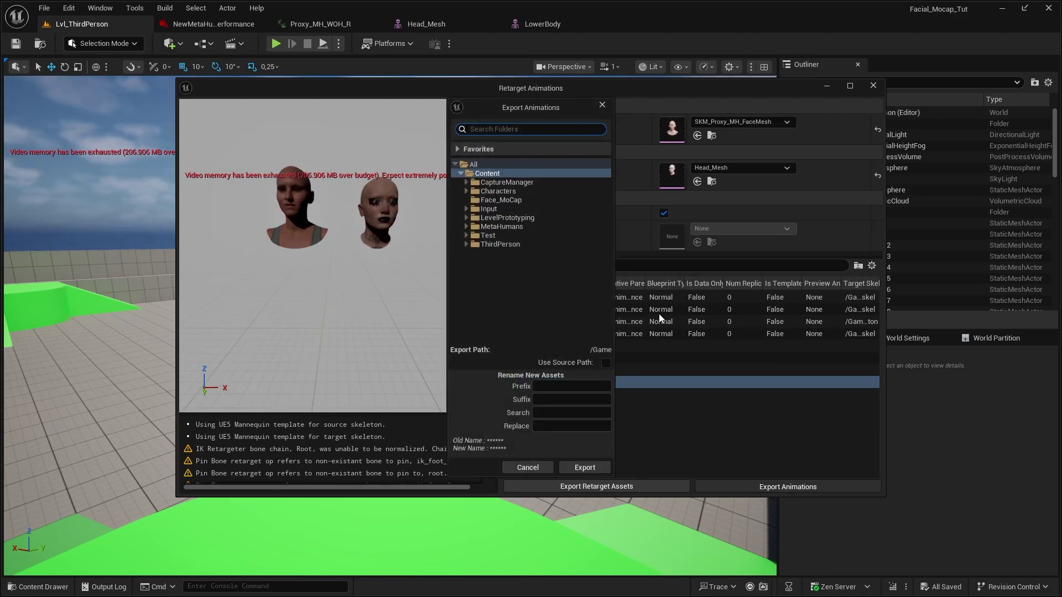
left_click(579, 470)
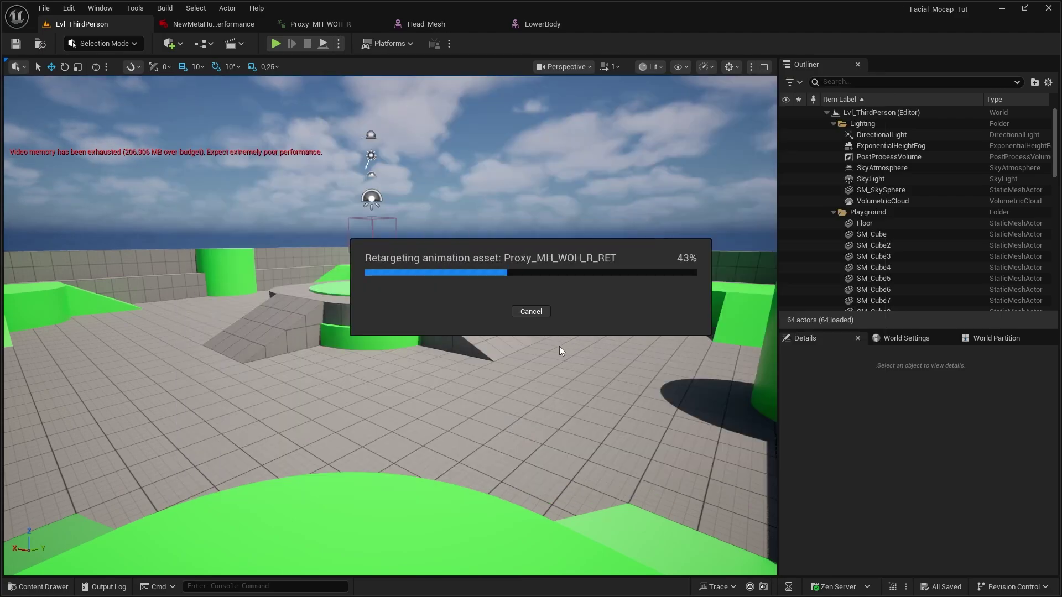
Open Proxy_MH_WOH_R_RET, enlarge its curves area, stop playback and scroll through the curves
double_click(588, 213)
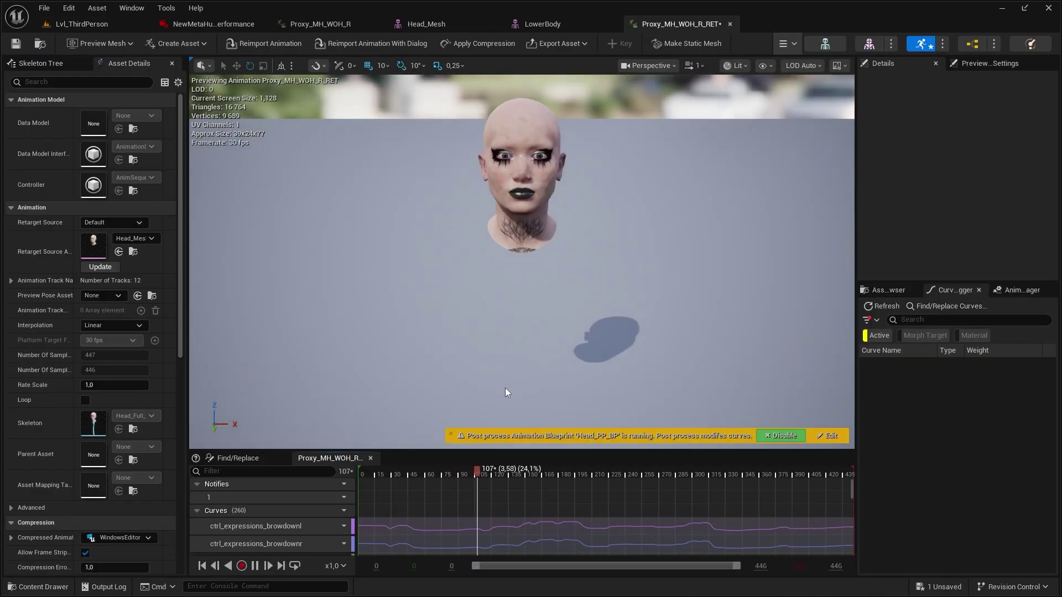
left_click_drag(514, 456, 611, 369)
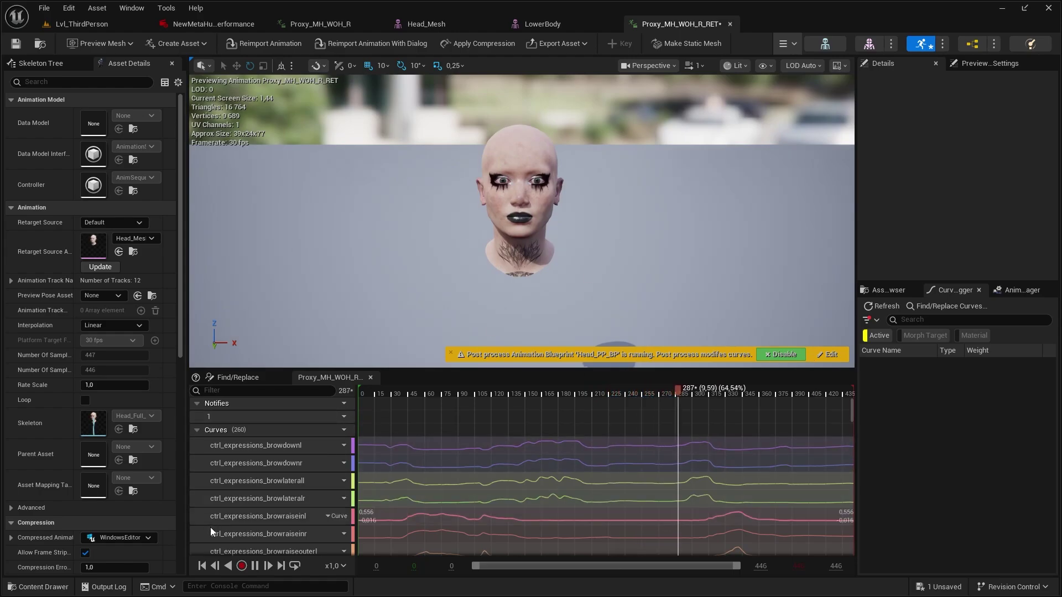
left_click(255, 566)
scroll(274, 535, "down", 5)
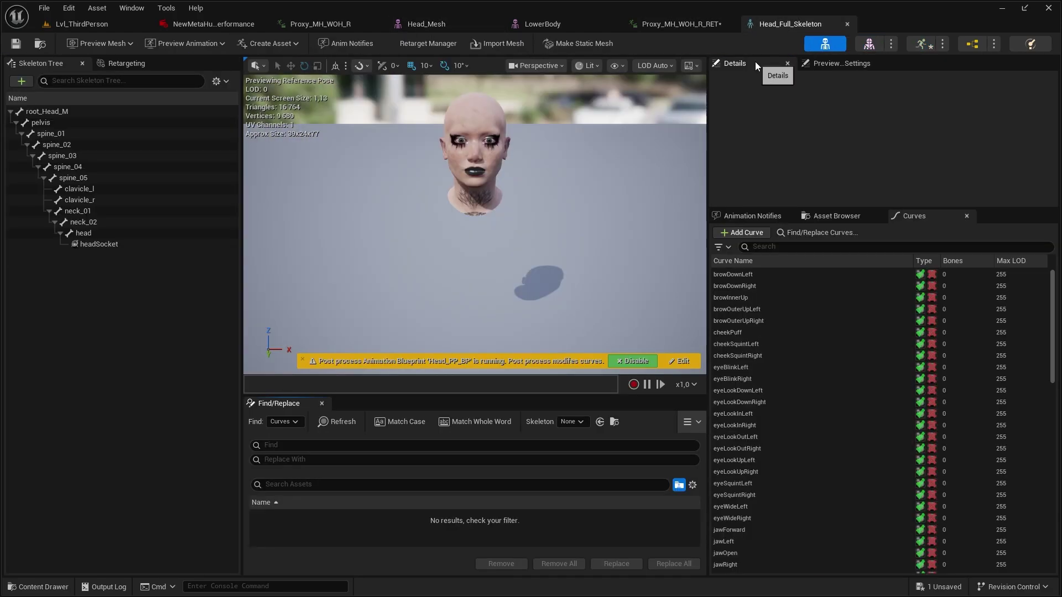
Rename the ctrl_expressions_eyeblinkl curve to EyeBlinkLeft using the name from the mapping notes
left_click(746, 233)
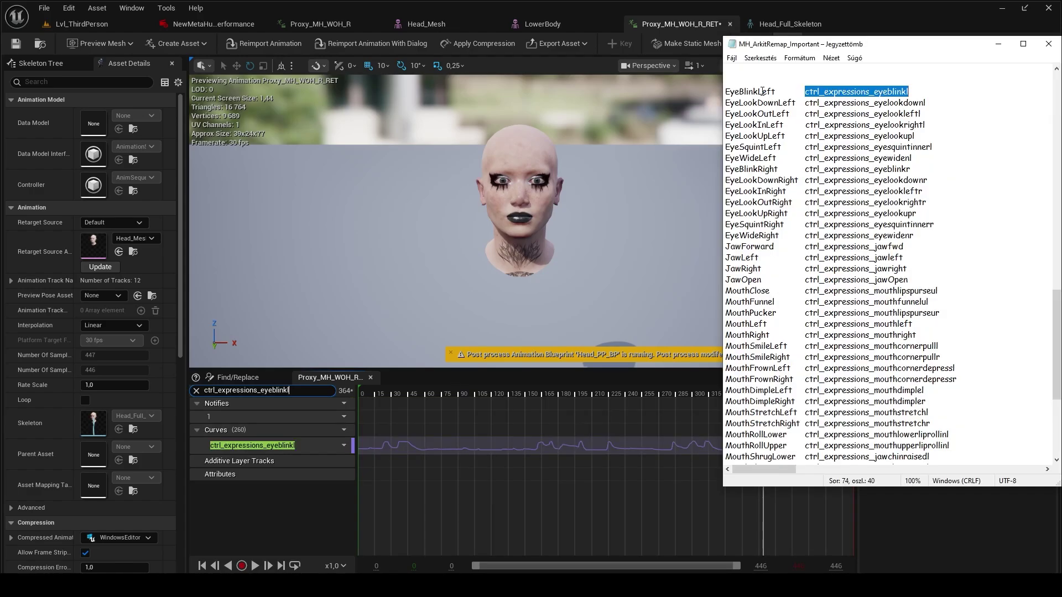
double_click(773, 92)
key("ctrl+c")
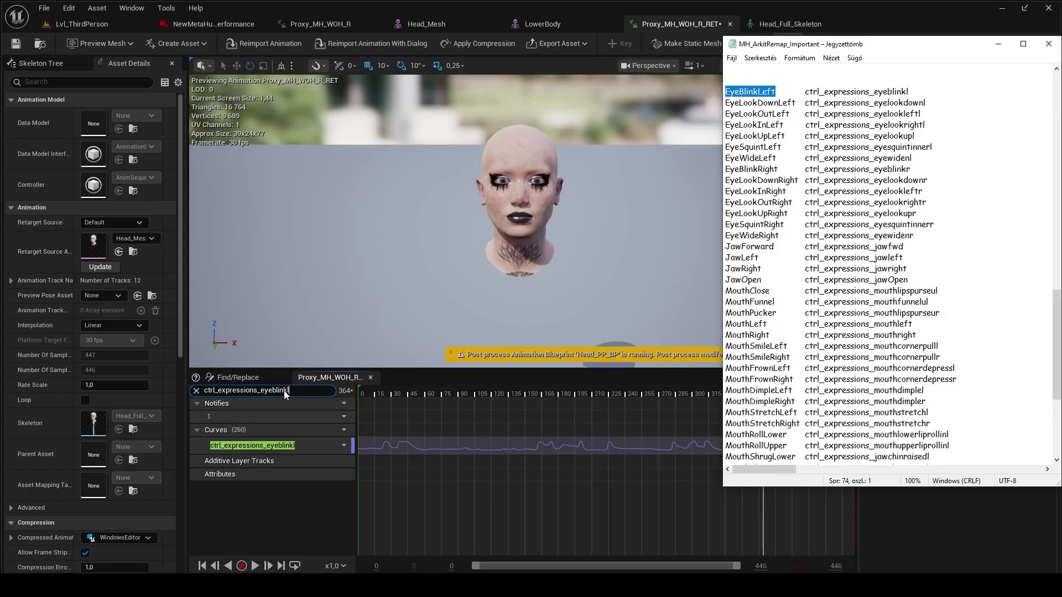
double_click(263, 446)
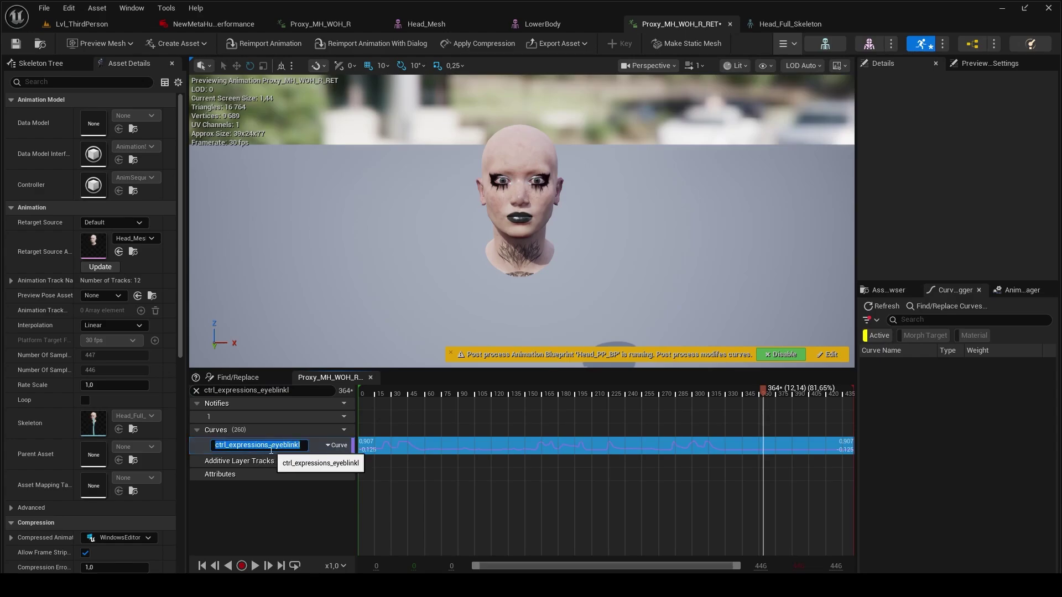
key("ctrl+v")
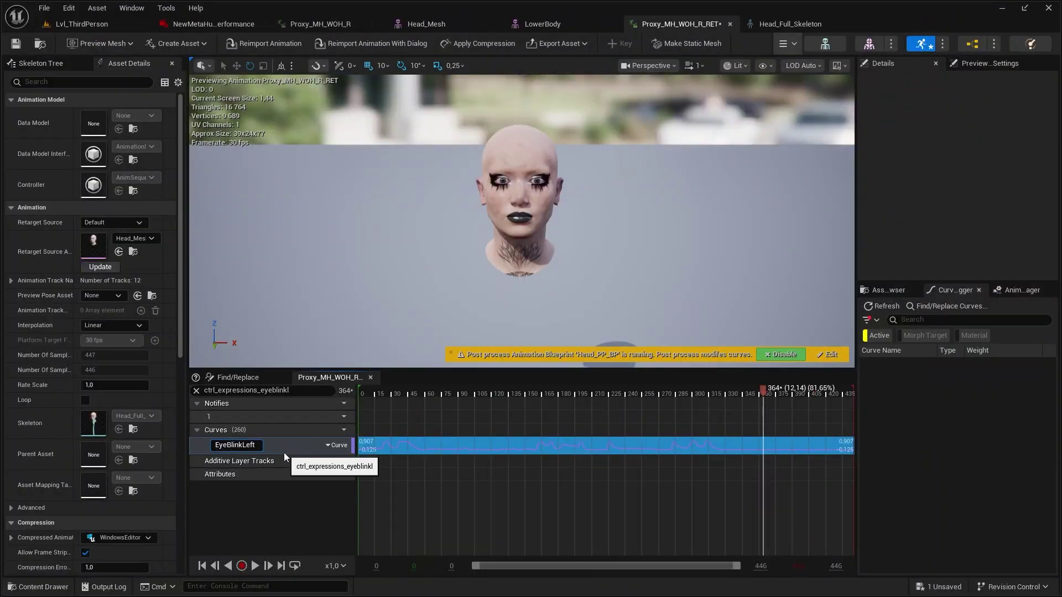
Rename the left-eye curves to EyeBlinkLeft, EyeLookInLeft, EyeLookUpLeft, EyeSquintLeft and EyeWideLeft
key("Return")
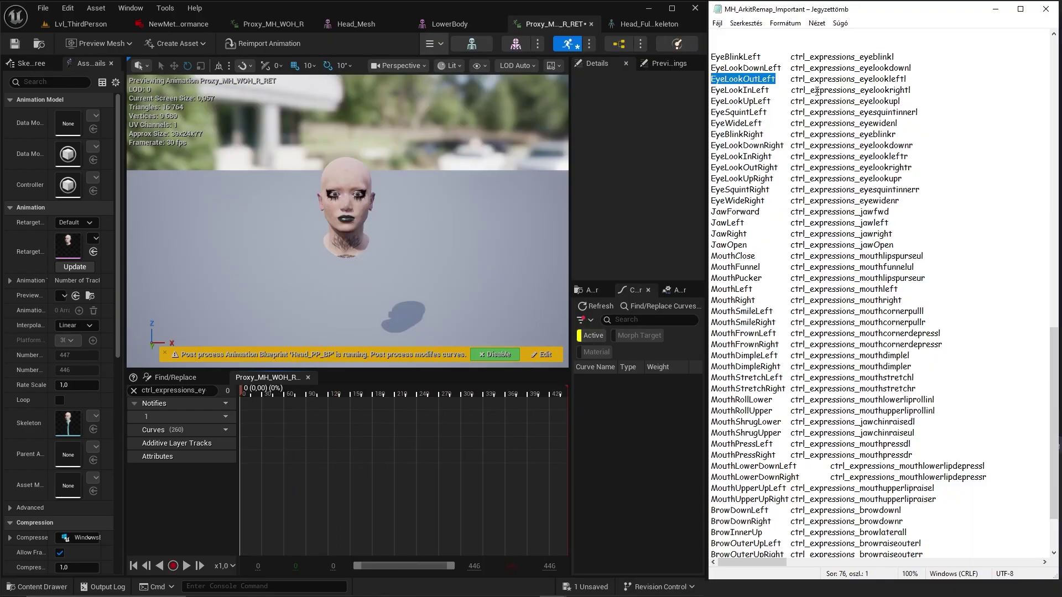
double_click(852, 90)
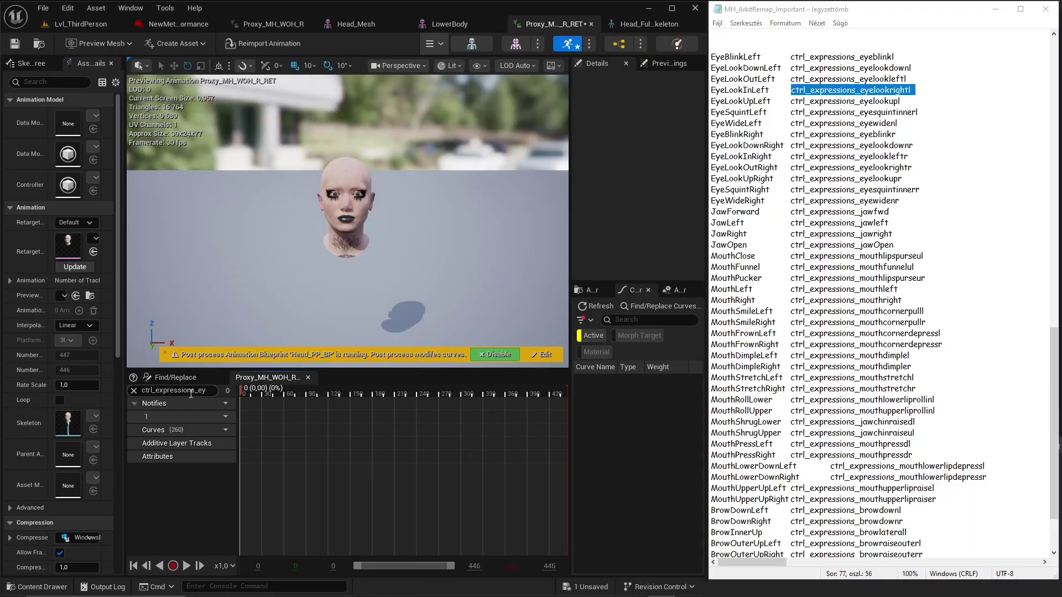
double_click(768, 90)
key("ctrl+c")
double_click(197, 446)
key("ctrl+v")
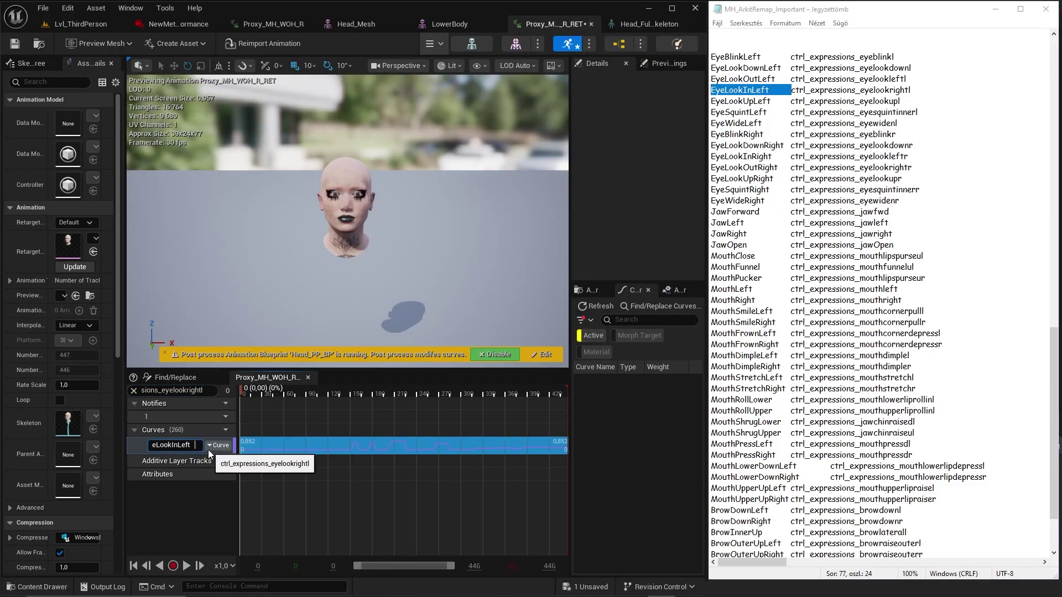
key("Return")
left_click_drag(238, 399, 330, 400)
double_click(847, 100)
key("ctrl+c")
double_click(183, 390)
key("ctrl+v")
double_click(740, 100)
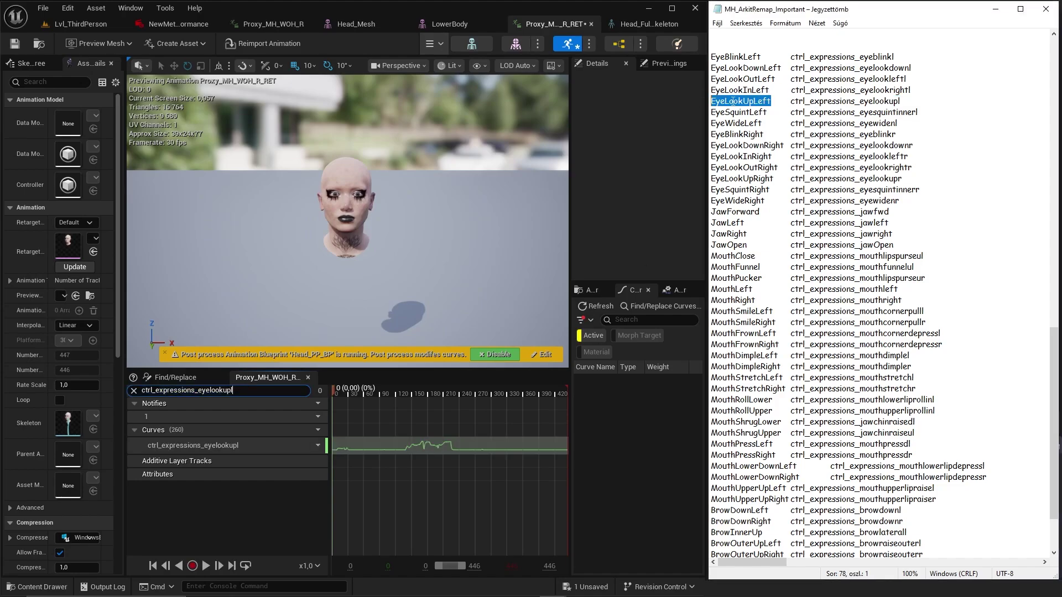
double_click(221, 445)
key("ctrl+v")
key("Return")
double_click(852, 112)
double_click(183, 390)
key("ctrl+v")
double_click(740, 112)
double_click(177, 446)
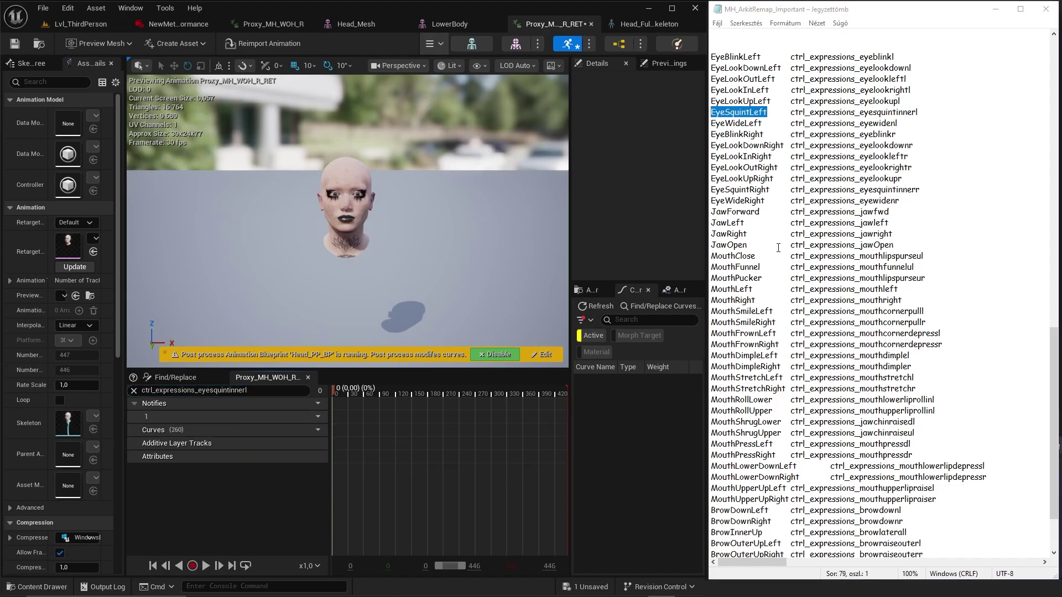
double_click(843, 122)
double_click(187, 390)
key("ctrl+v")
double_click(735, 123)
double_click(227, 446)
key("ctrl+v")
key("Return")
Rename the right-eye curves to EyeBlinkRight, EyeLookDownRight, EyeLookInRight, EyeLookOutRight, EyeLookUpRight and EyeSquintRight
double_click(843, 133)
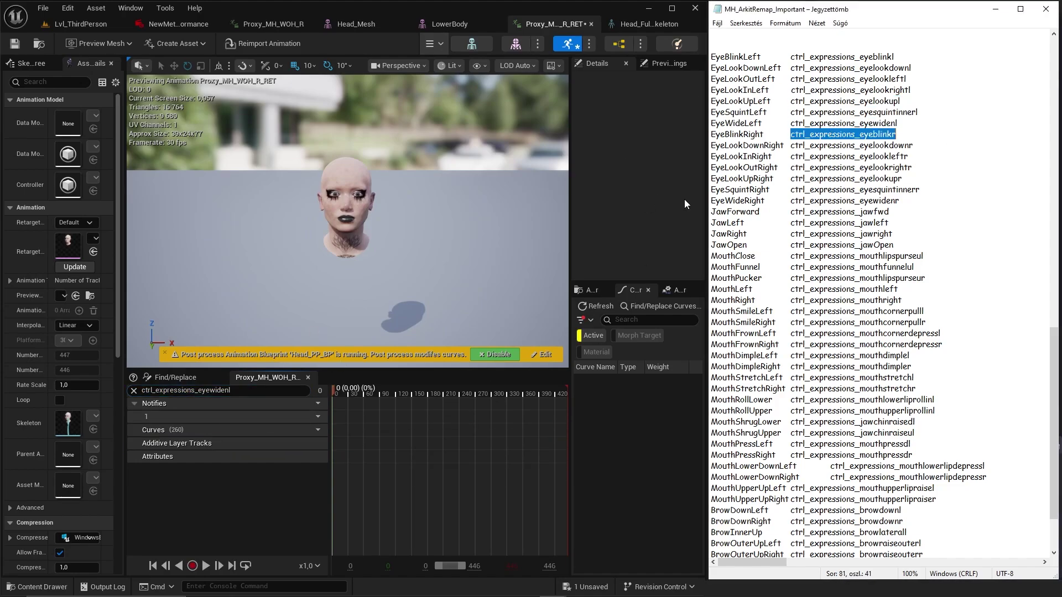
double_click(186, 390)
key("ctrl+v")
double_click(738, 134)
double_click(190, 445)
key("ctrl+v")
key("Return")
double_click(852, 145)
double_click(186, 390)
key("ctrl+v")
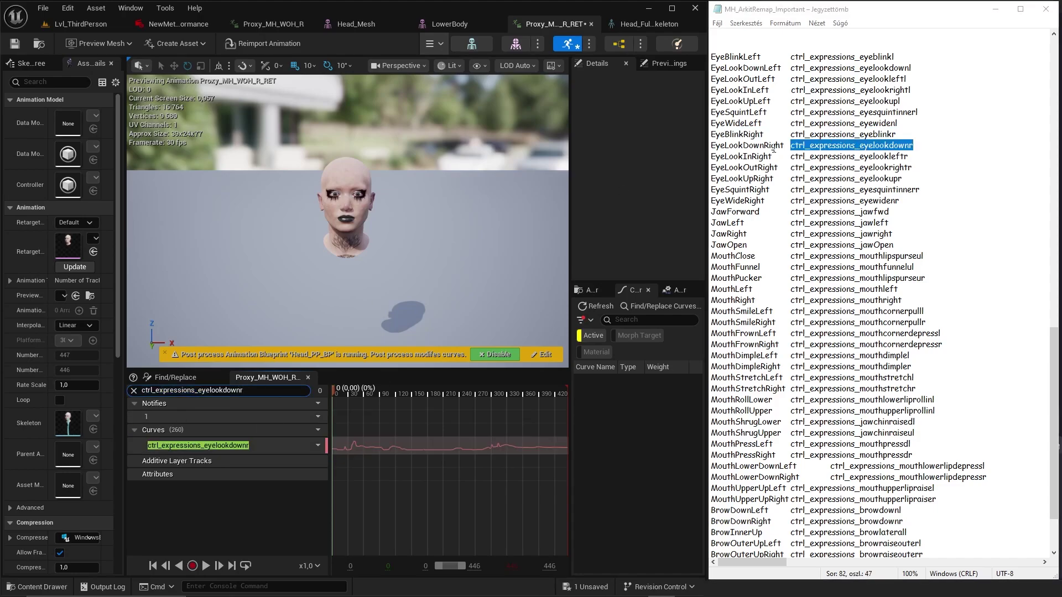
double_click(747, 145)
key("ctrl+v")
key("Return")
double_click(852, 156)
double_click(186, 390)
key("ctrl+v")
double_click(741, 156)
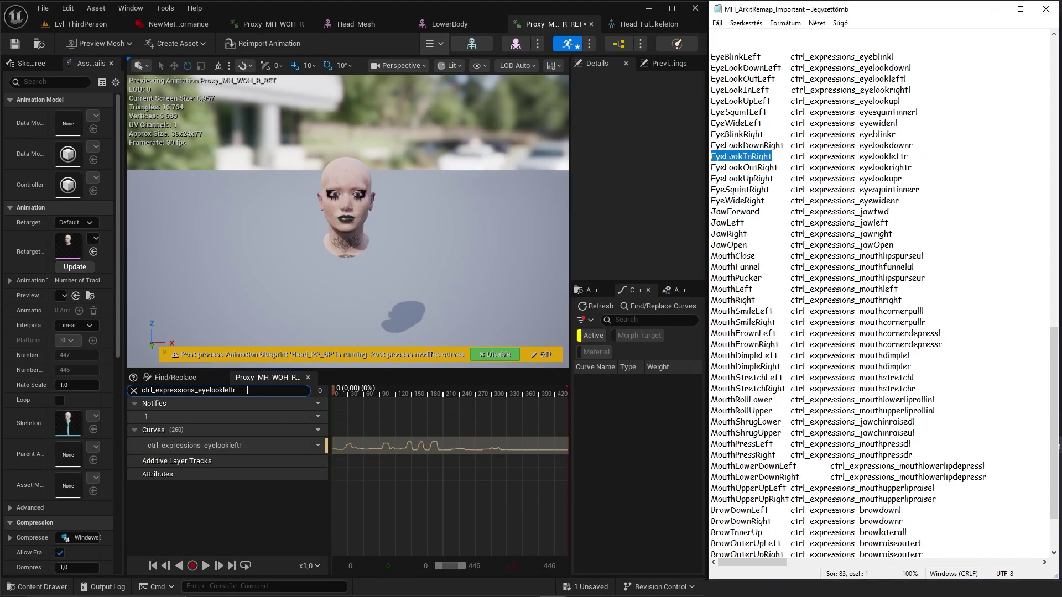
double_click(177, 445)
key("ctrl+v")
key("Return")
double_click(852, 167)
double_click(187, 390)
key("ctrl+v")
double_click(744, 167)
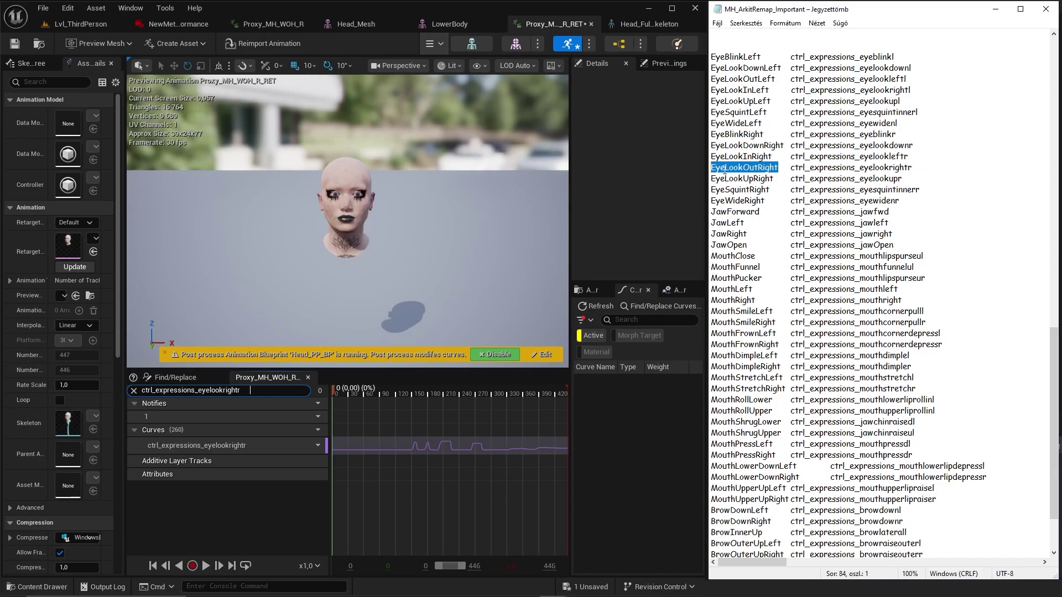
double_click(208, 445)
key("ctrl+v")
key("Return")
double_click(852, 178)
double_click(187, 390)
key("ctrl+v")
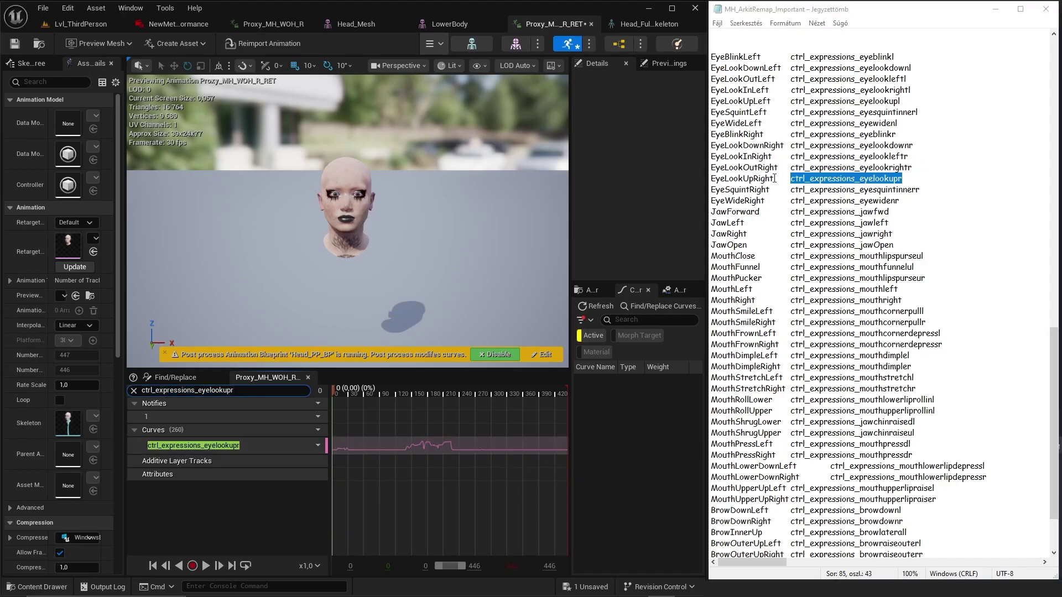
double_click(741, 178)
double_click(207, 445)
key("ctrl+v")
key("Return")
double_click(852, 189)
double_click(186, 390)
key("ctrl+v")
Rename the brow, cheek and tongue curves to BrowDownLeft, CheekPuff and TongueOut
double_click(741, 189)
double_click(177, 445)
key("ctrl+v")
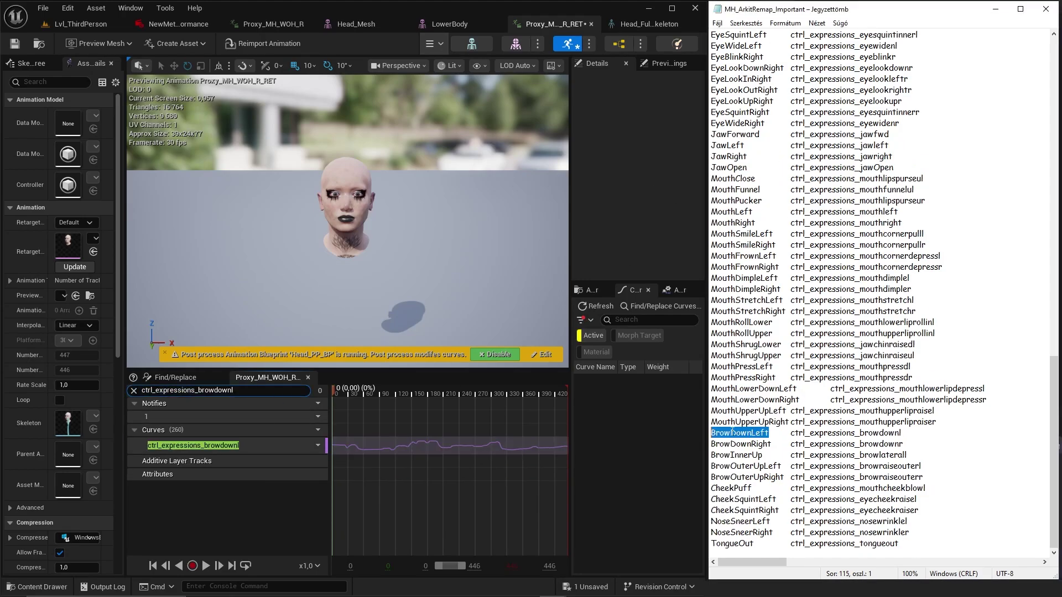
double_click(208, 446)
key("ctrl+v")
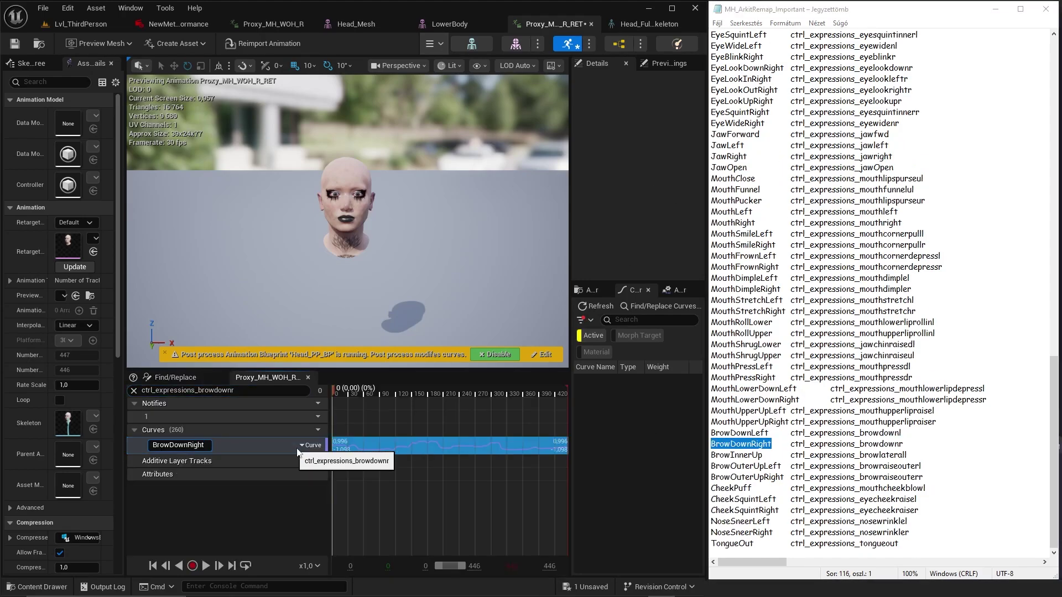
key("Return")
double_click(857, 488)
key("ctrl+c")
double_click(186, 390)
key("ctrl+v")
double_click(208, 445)
key("ctrl+v")
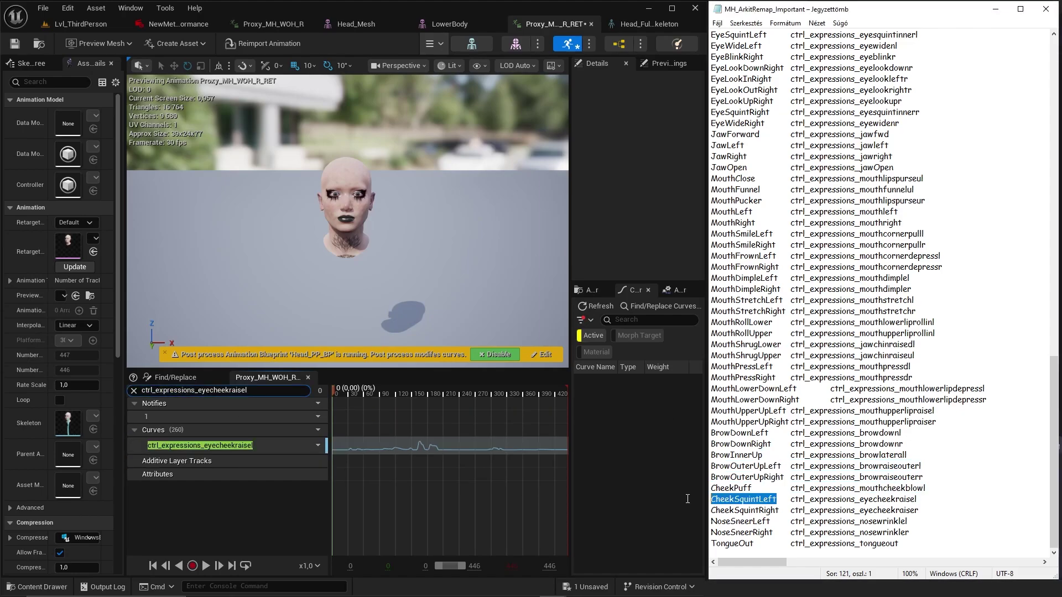
key("Return")
double_click(857, 544)
key("ctrl+c")
double_click(187, 390)
key("ctrl+v")
double_click(732, 543)
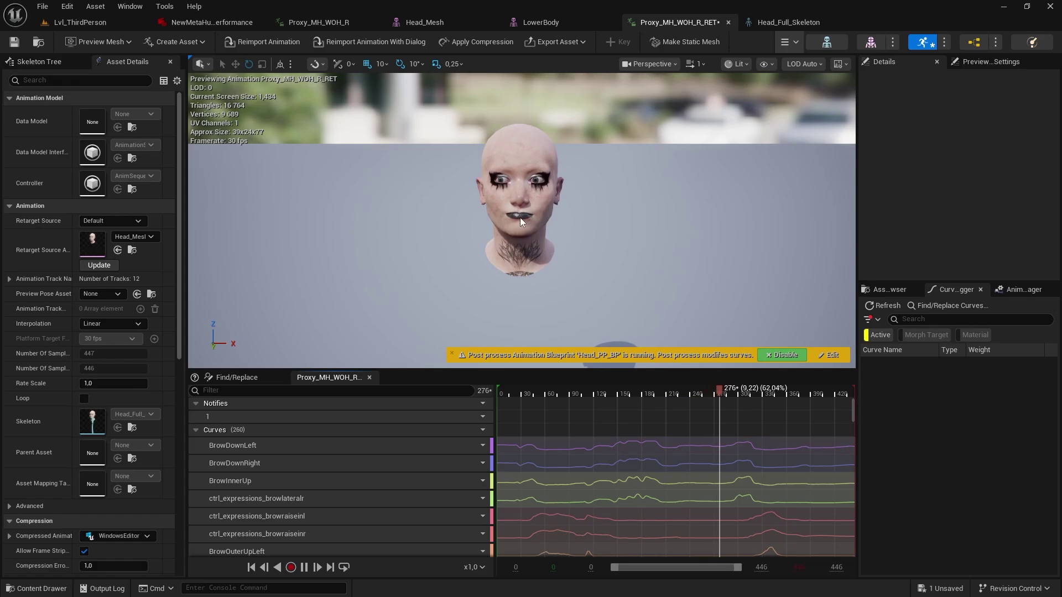
View the head in profile and filter the curves by 'mouthclo' to isolate MouthClose
scroll(520, 218, "up", 5)
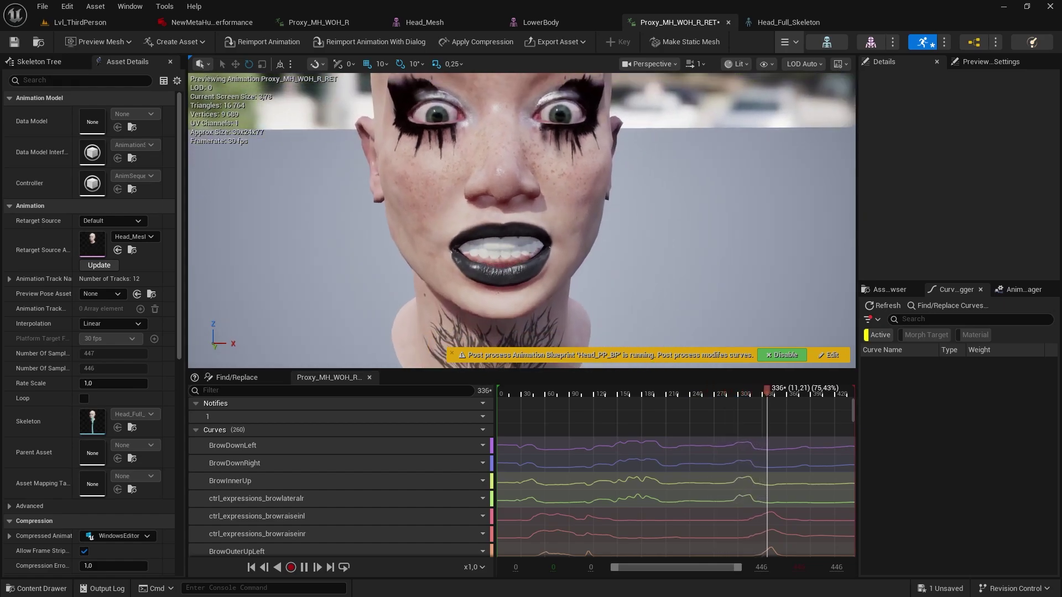
left_click_drag(520, 218, 653, 218)
type("m")
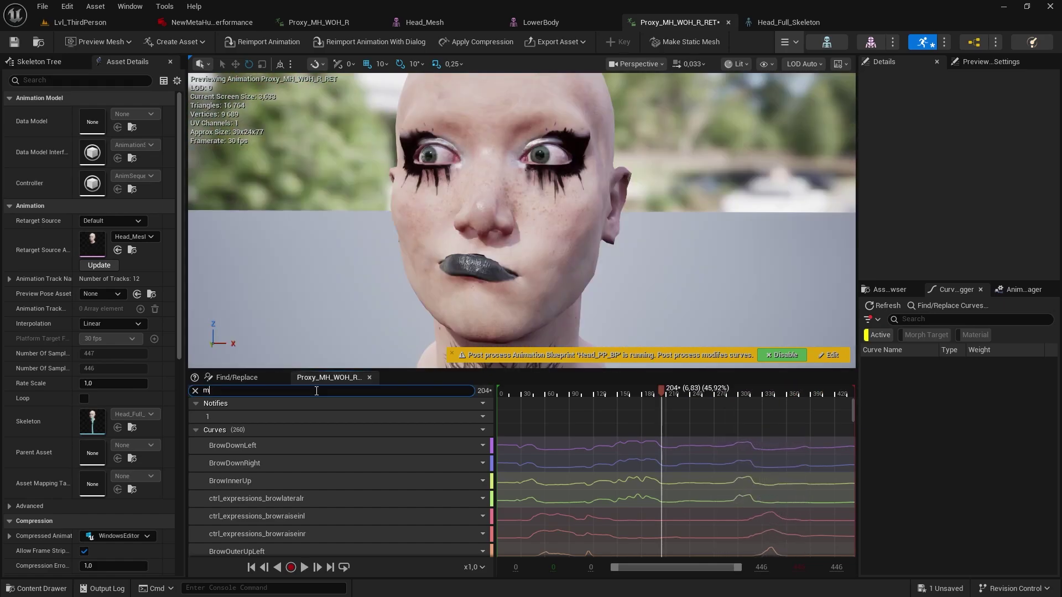
type("outhclo")
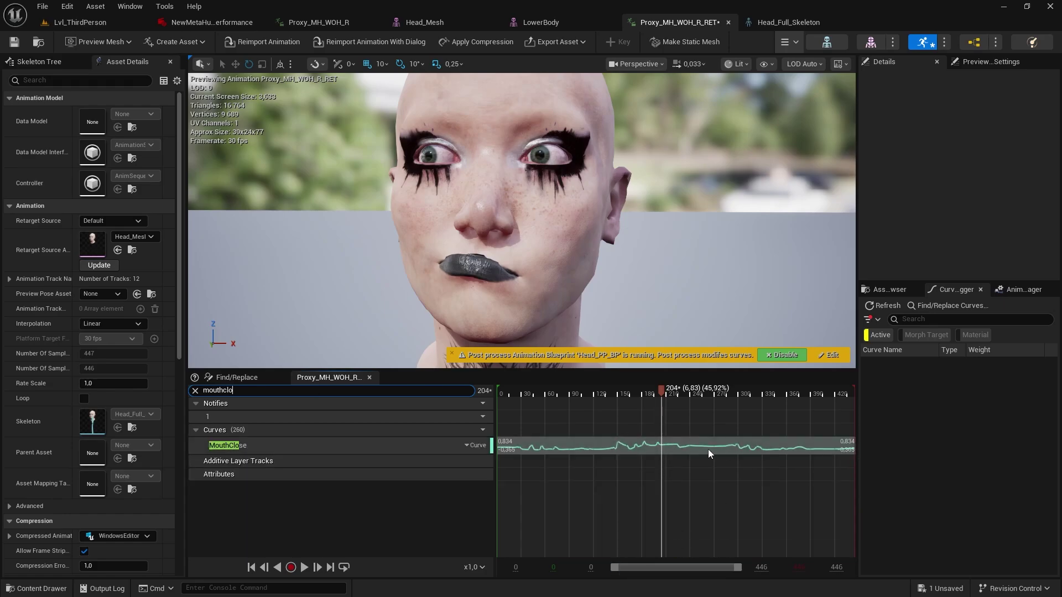
Open the MouthClose curve and delete its selected keys
left_click(463, 445)
left_click(498, 473)
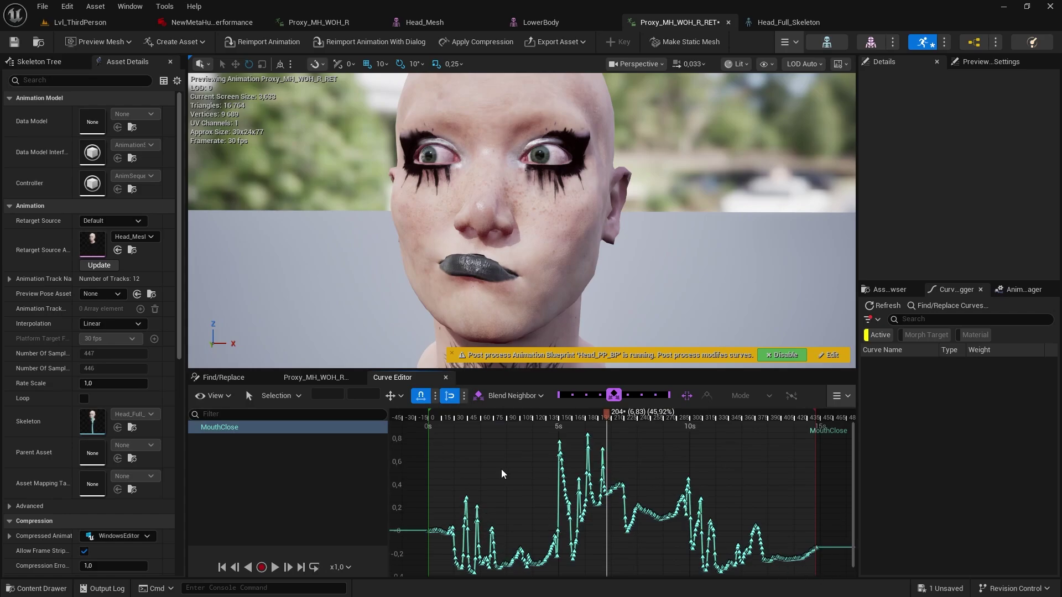
left_click_drag(451, 446, 423, 432)
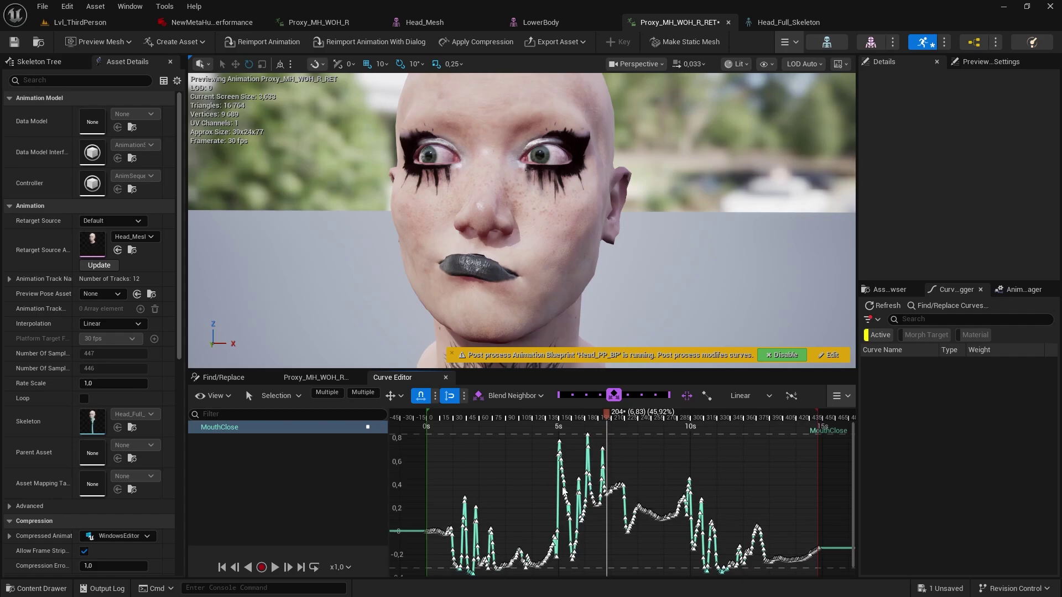
right_click(563, 489)
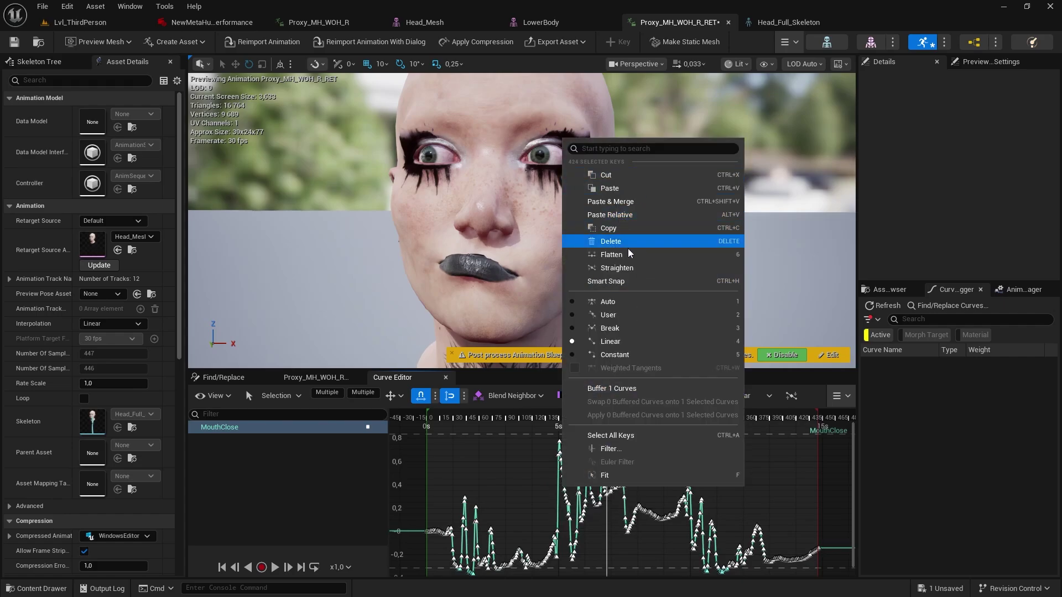
left_click(611, 241)
Delete the remaining MouthClose keys and play the face animation back
key("f")
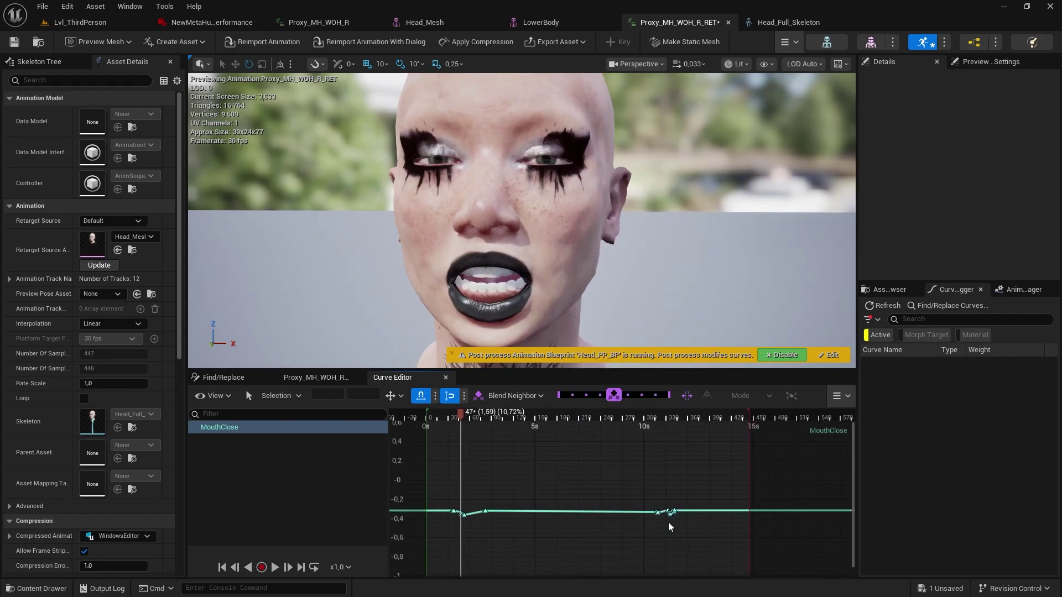
left_click_drag(688, 525, 446, 498)
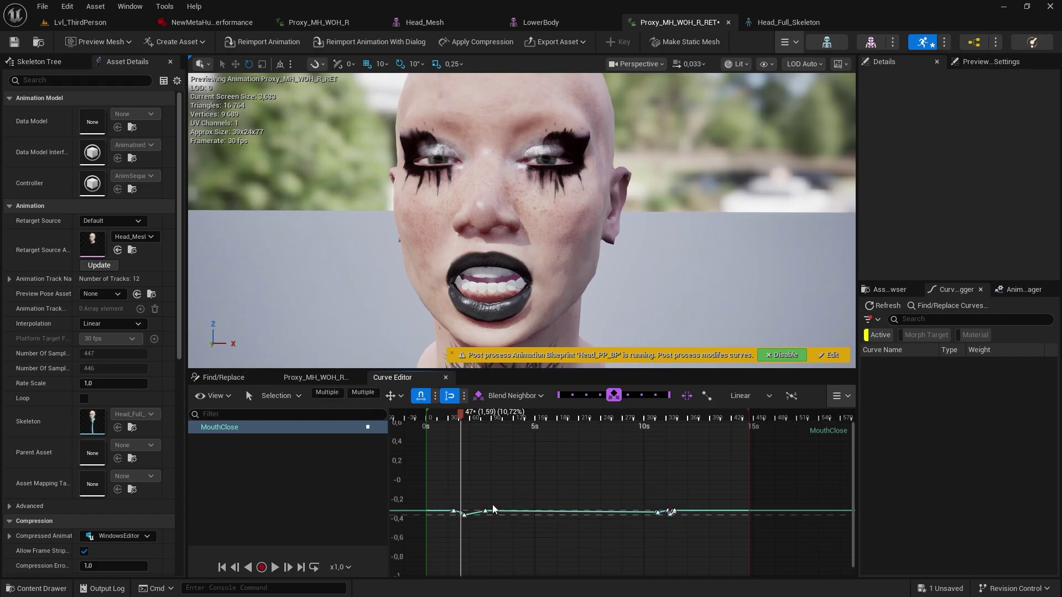
key("Delete")
left_click(329, 377)
left_click(304, 567)
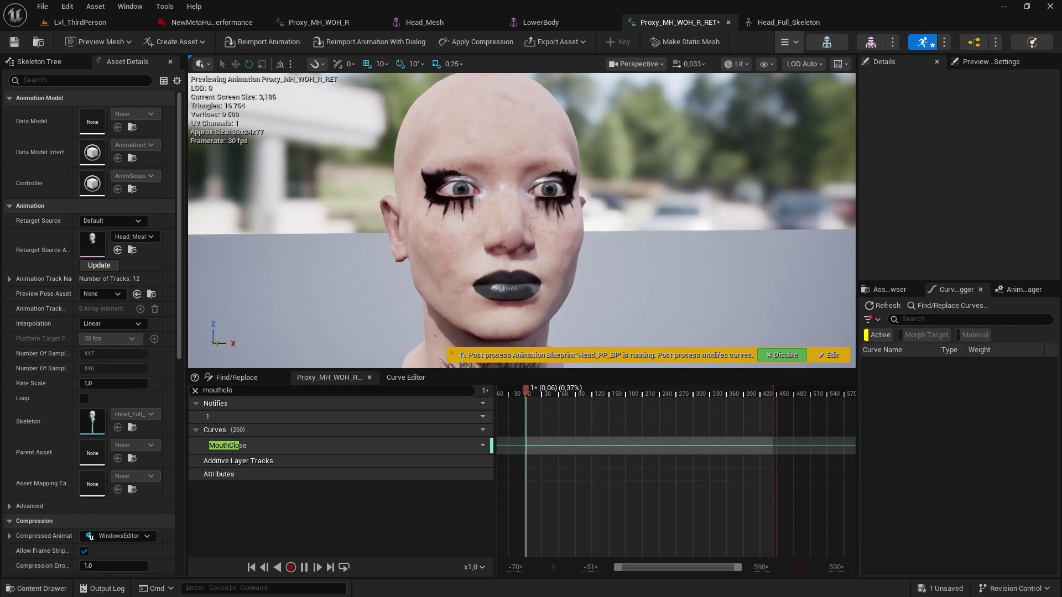
Save the edited animation and rename it Test_Anim
key("ctrl+s")
key("ctrl+b")
left_click(354, 386)
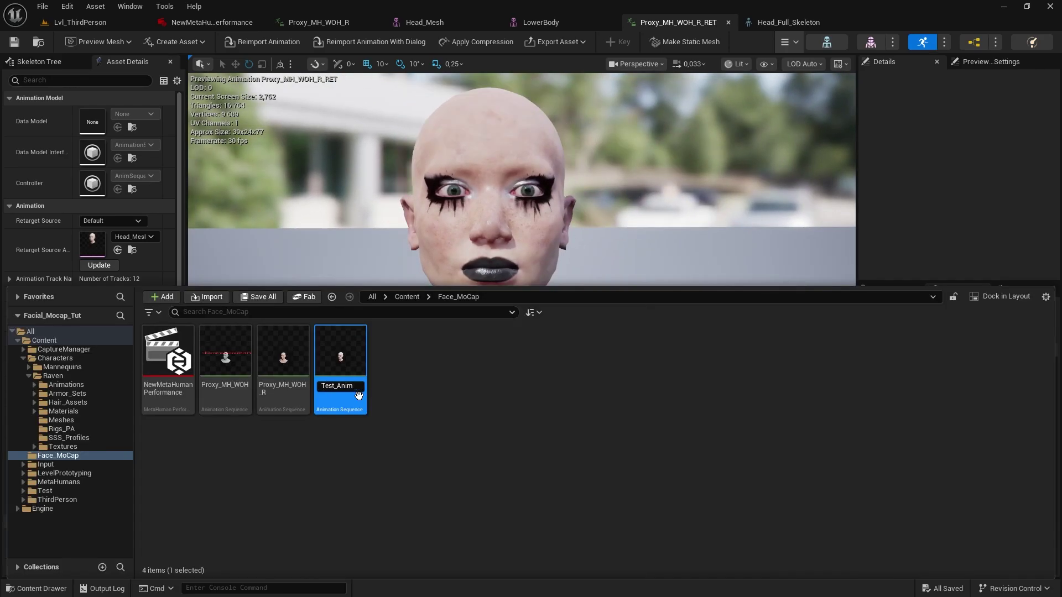
key("Return")
Export Test_Anim as FBX with Export Source Mesh and Export Preview Mesh turned on
right_click(348, 381)
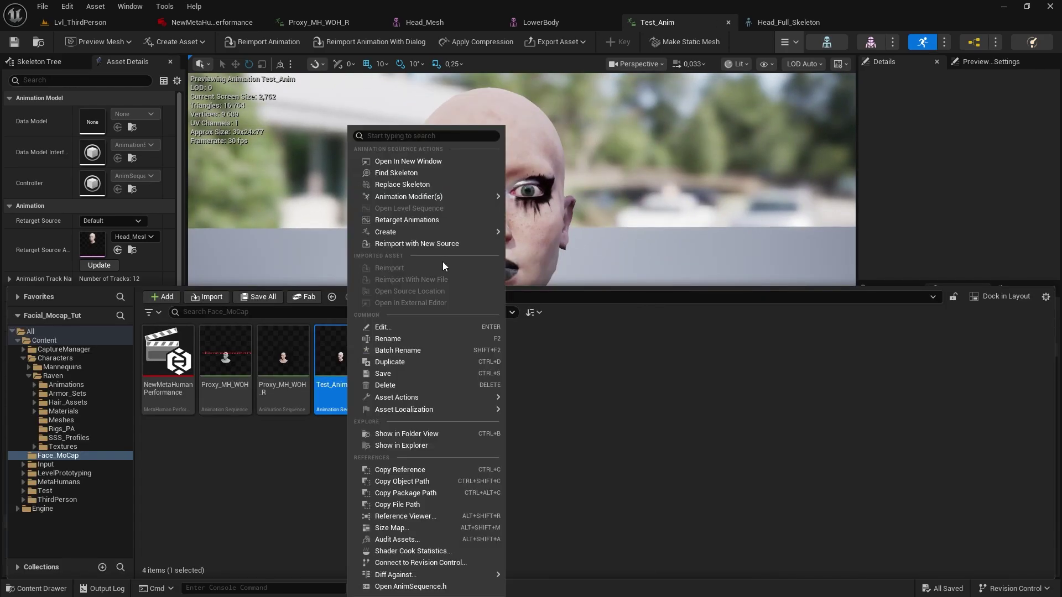
mouse_move(414, 399)
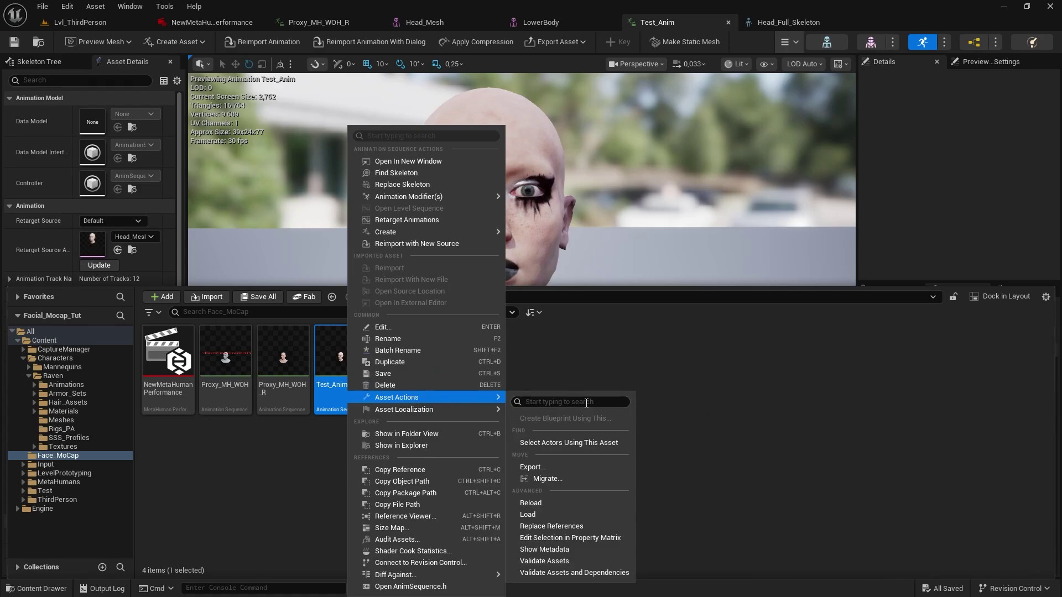
left_click(545, 468)
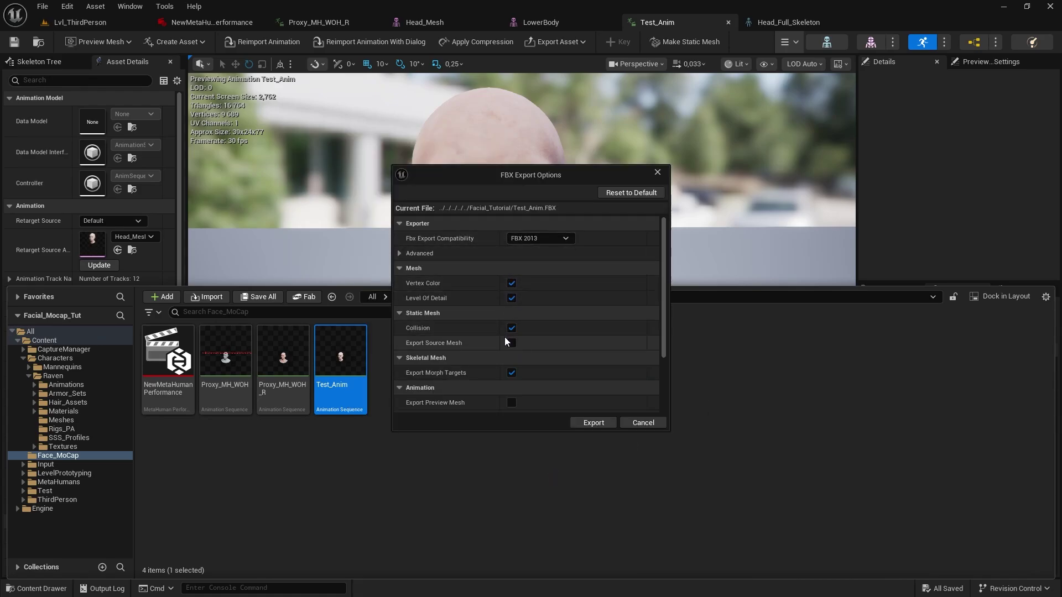
scroll(505, 336, "down", 3)
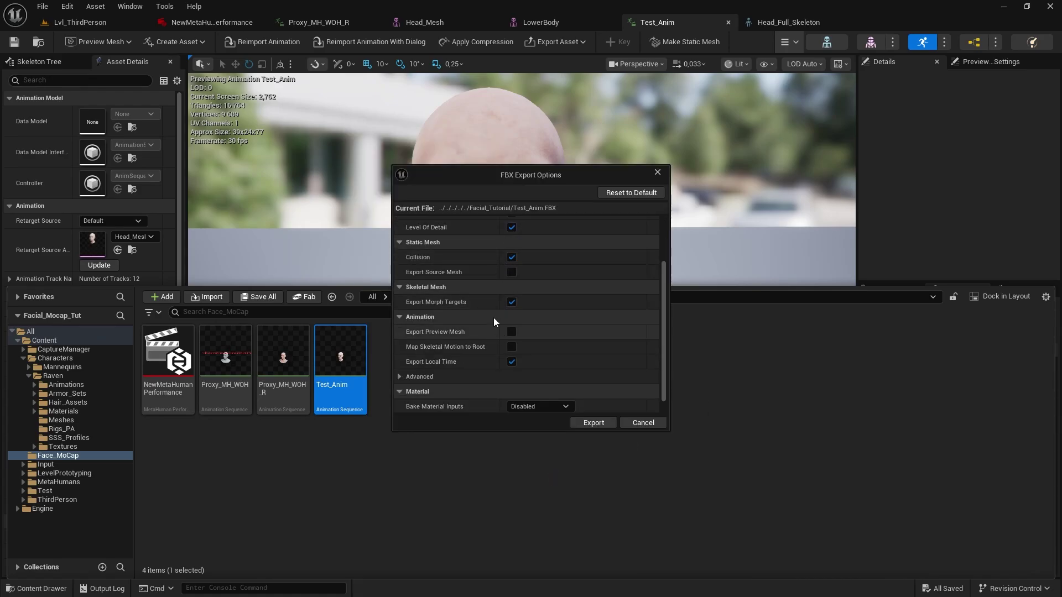
left_click(512, 272)
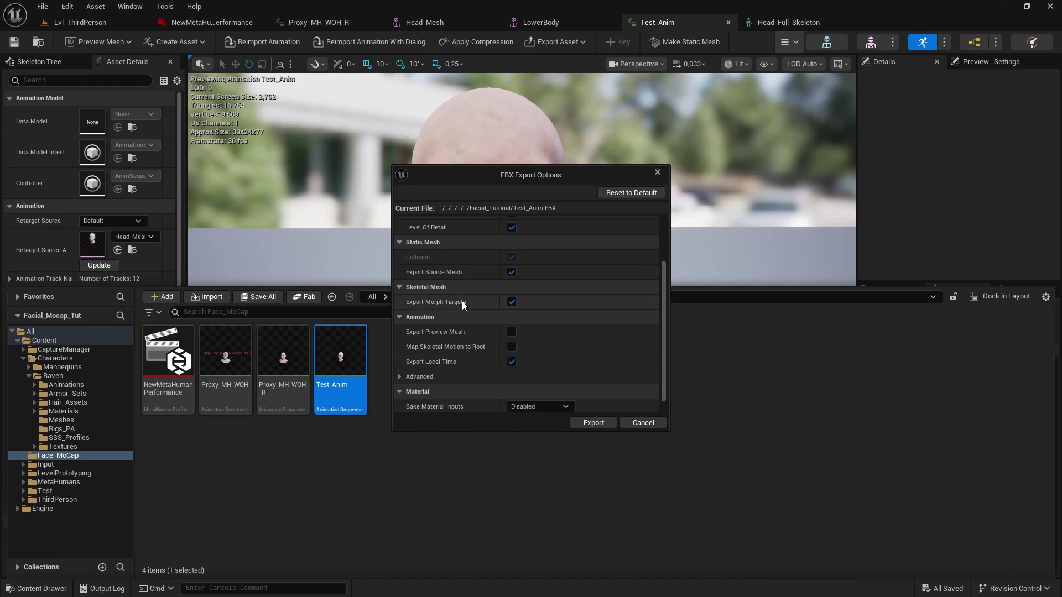
scroll(463, 305, "down", 1)
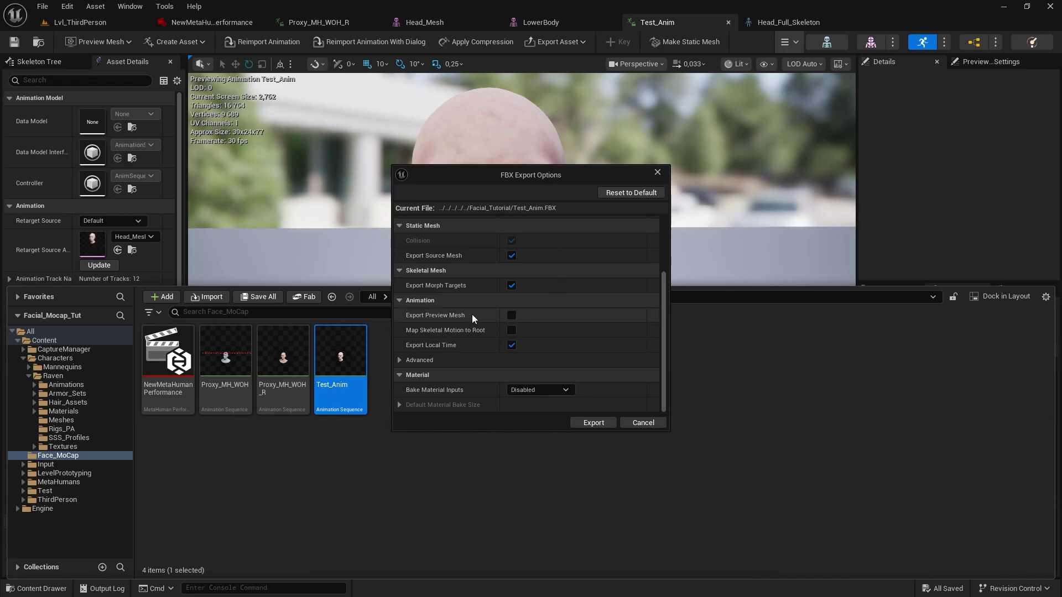
left_click(511, 316)
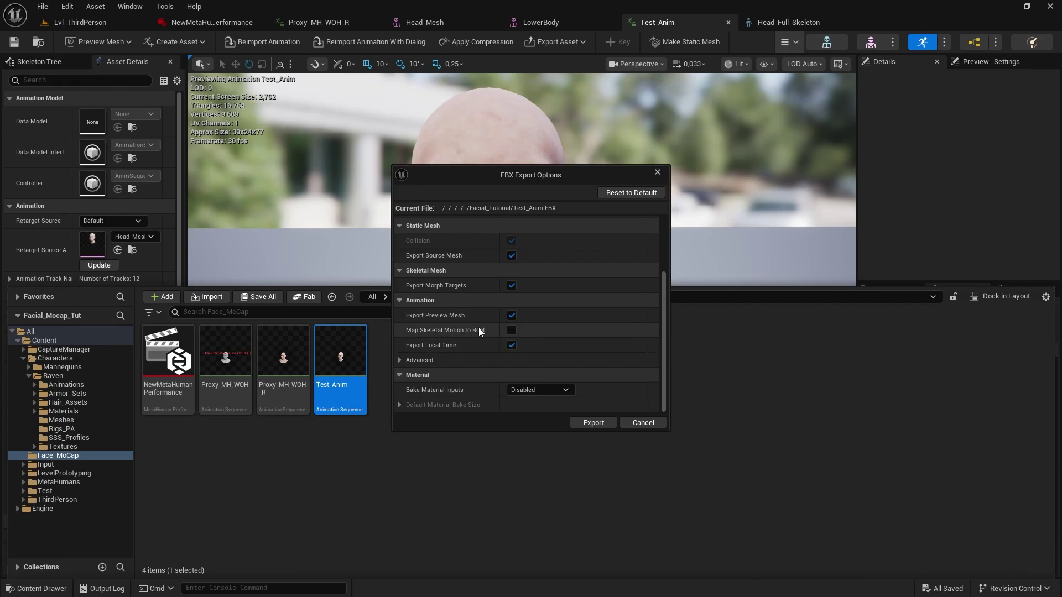
Set Bake Actor Animation and Bake Camera and Light Animation to Bake All
left_click(400, 360)
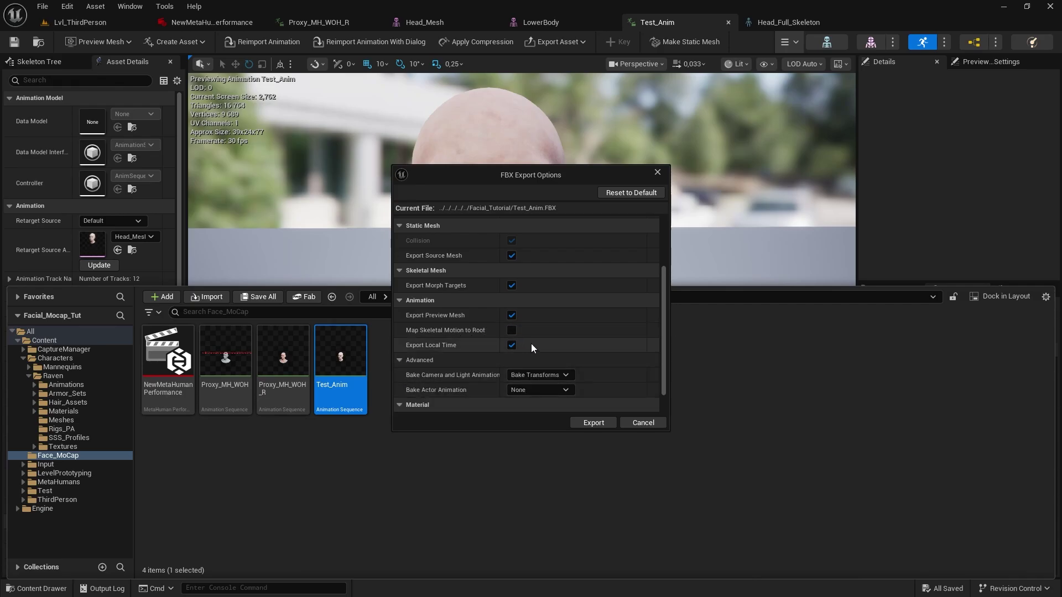
scroll(532, 346, "down", 2)
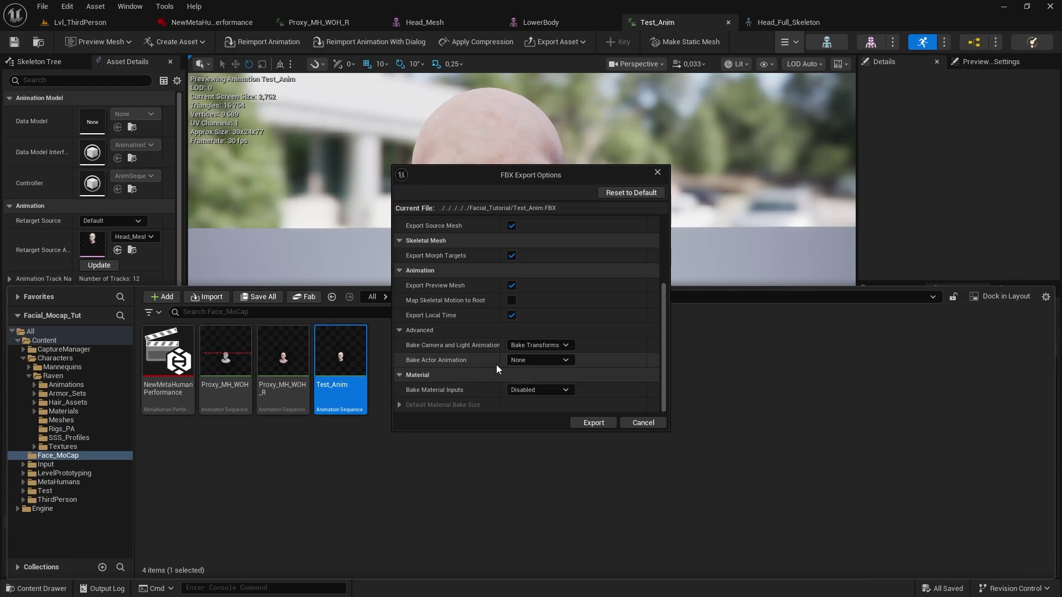
left_click(545, 361)
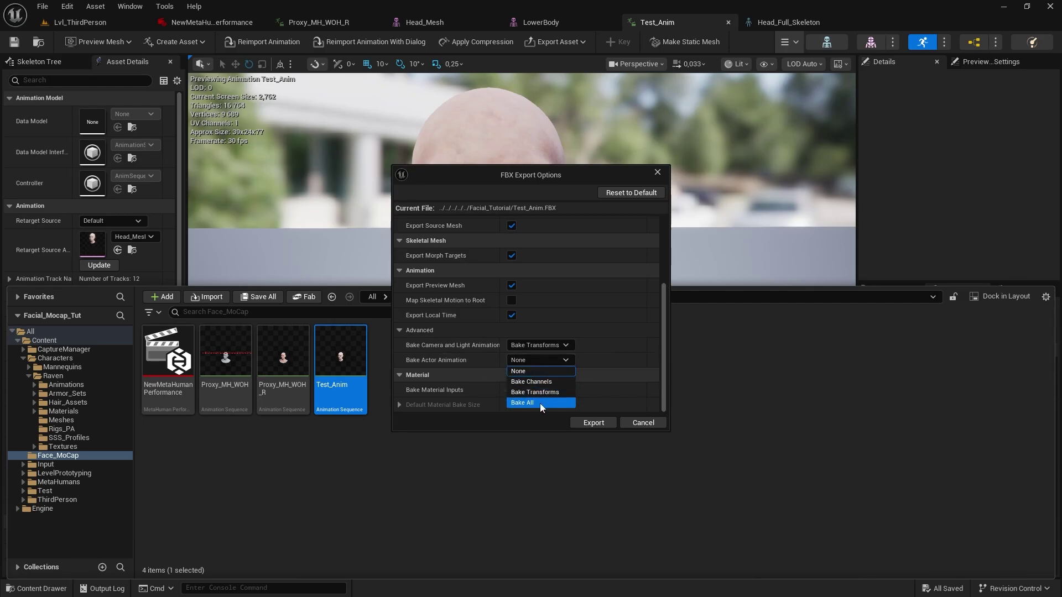
left_click(539, 403)
left_click(545, 346)
left_click(539, 387)
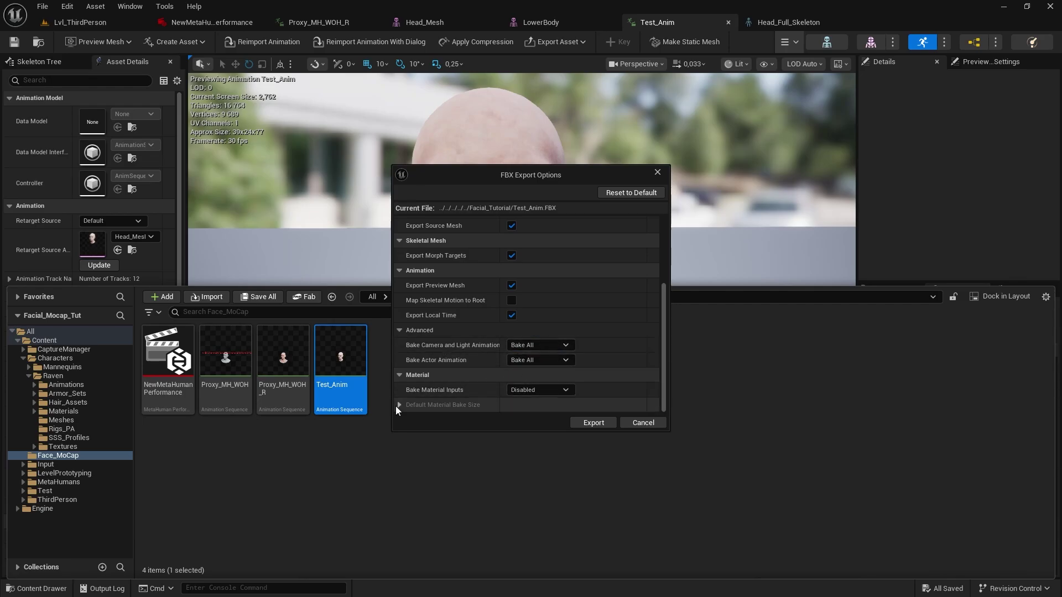
left_click(399, 405)
scroll(482, 354, "down", 2)
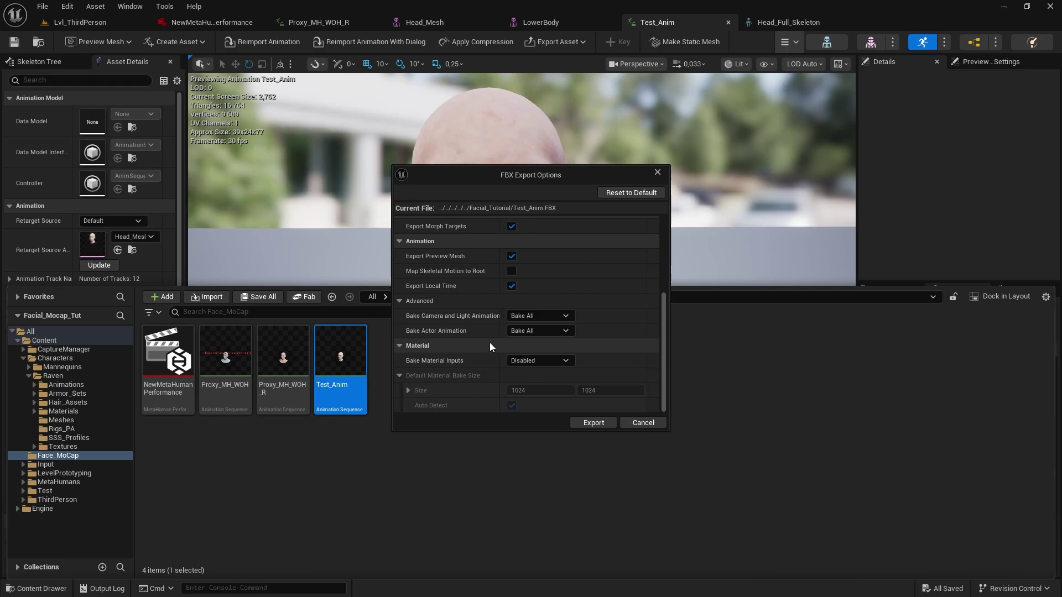
left_click(400, 376)
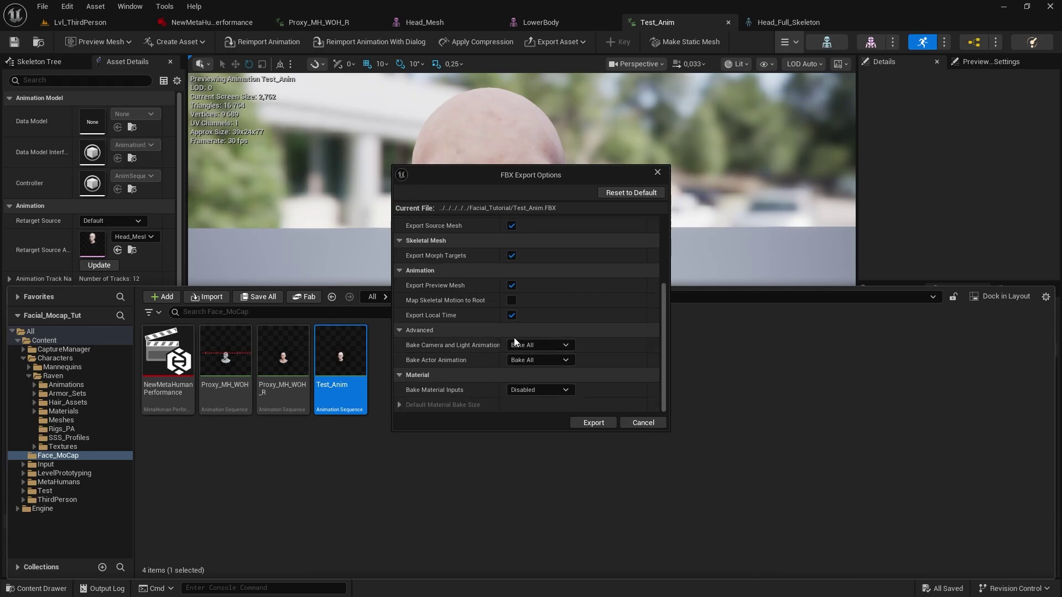
Export the FBX from Unreal and import Test_Anim.FBX into Blender
left_click(599, 423)
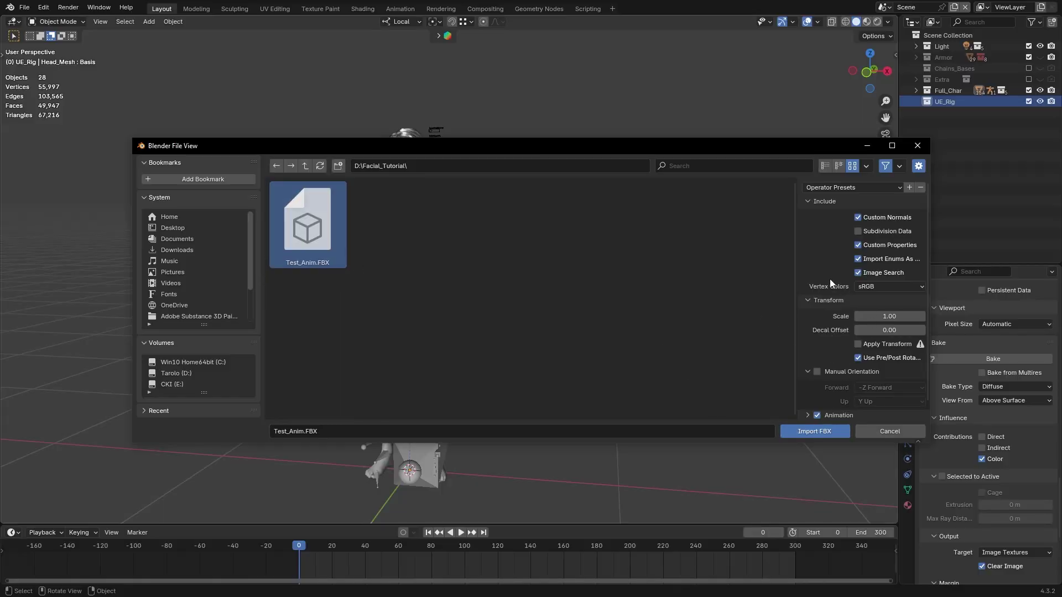
left_click(825, 433)
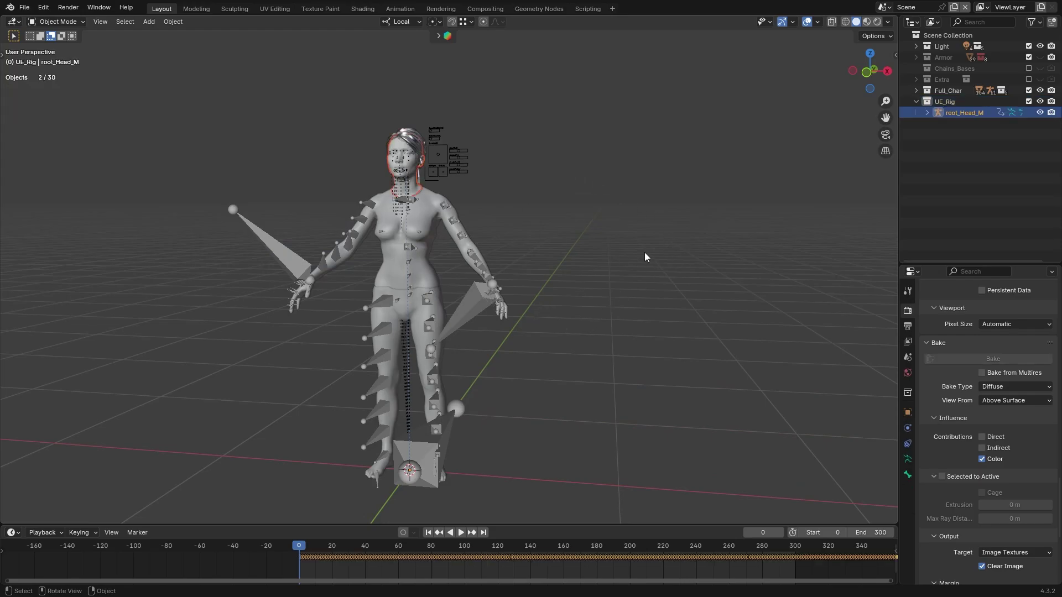
middle_click_drag(436, 137, 552, 328, "ctrl")
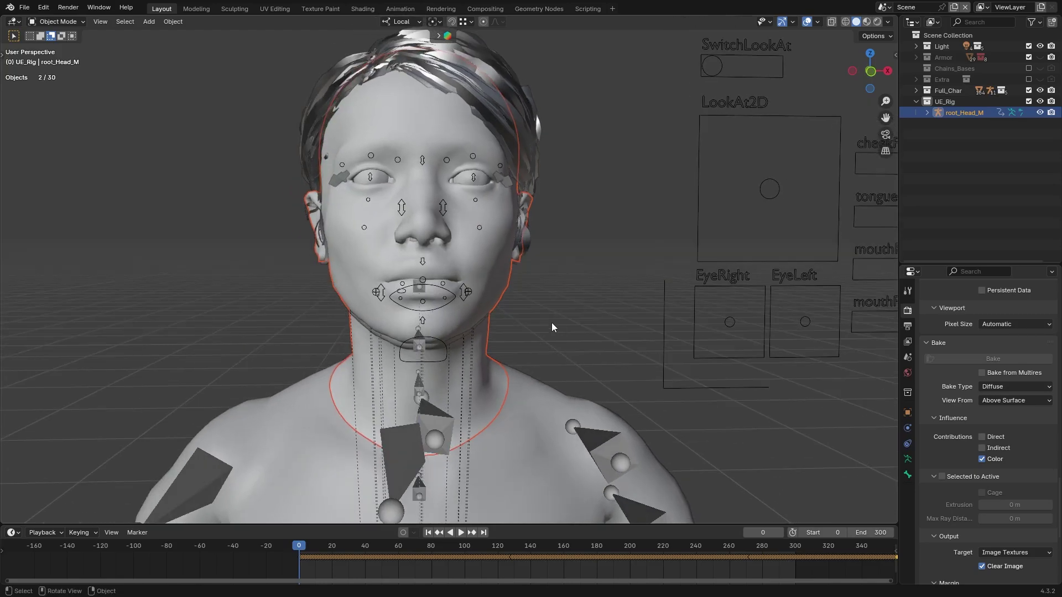
Play the imported head animation to frame 71 and orbit to a side view
key("space")
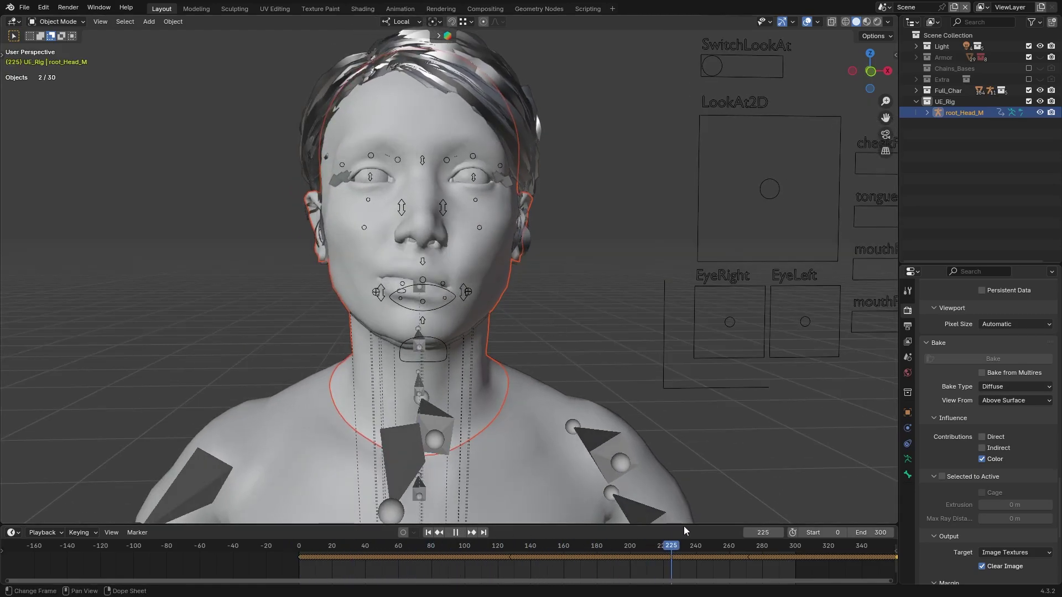
left_click(456, 532)
key("g")
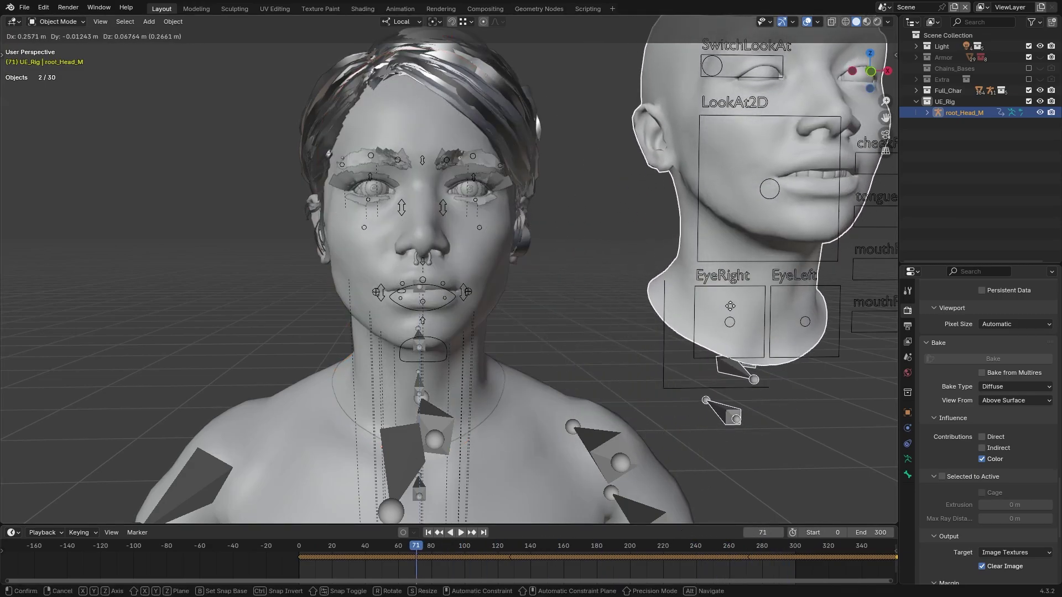
key("Escape")
middle_click_drag(664, 324, 617, 262)
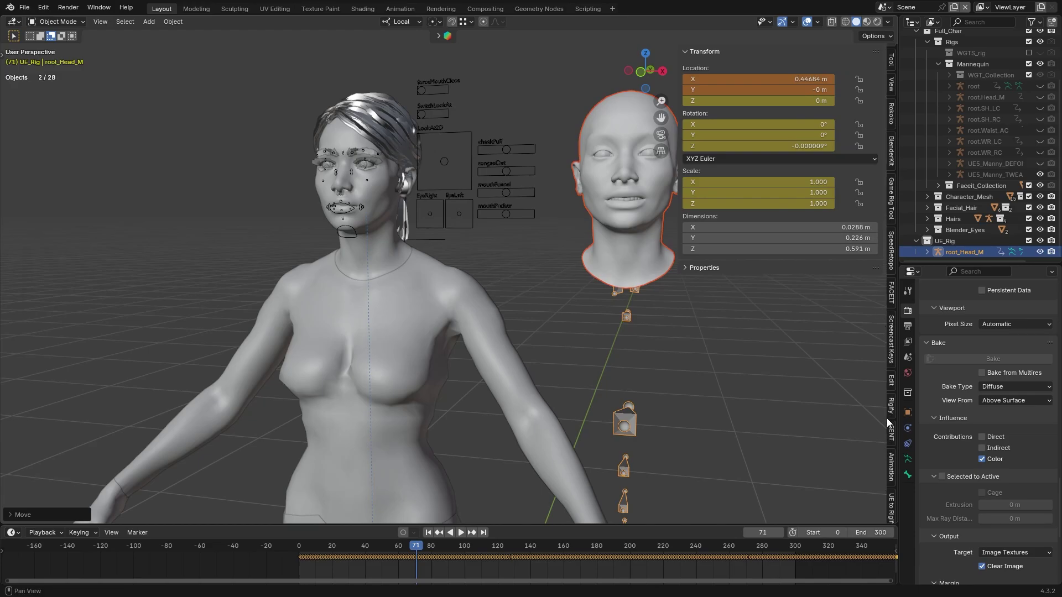
Open Faceit's FBX Shape Key Retargeter and test the control rig's LookAt2D slider in pose mode
left_click(892, 304)
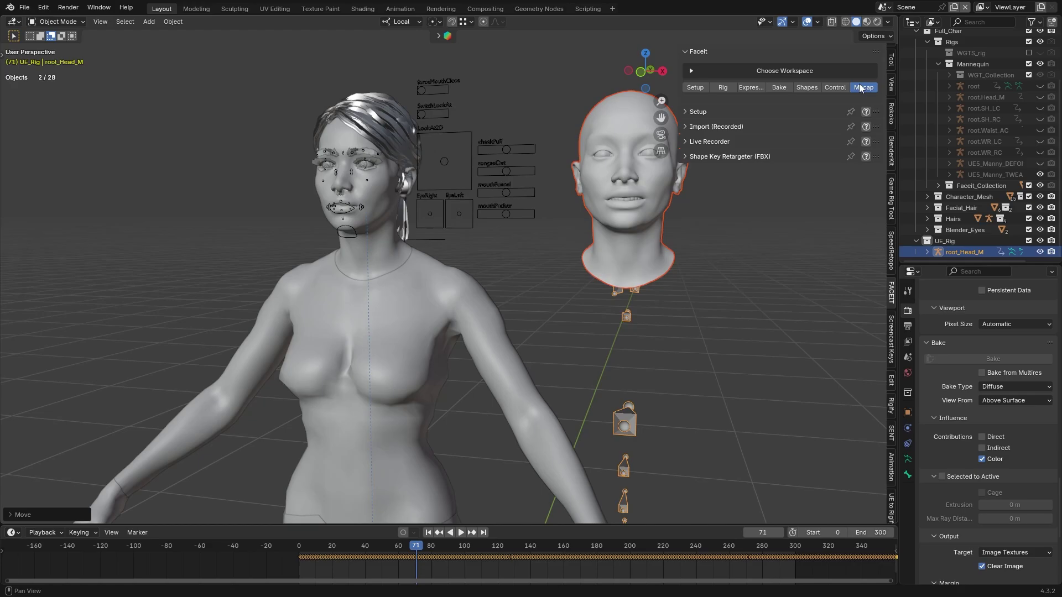
left_click(719, 156)
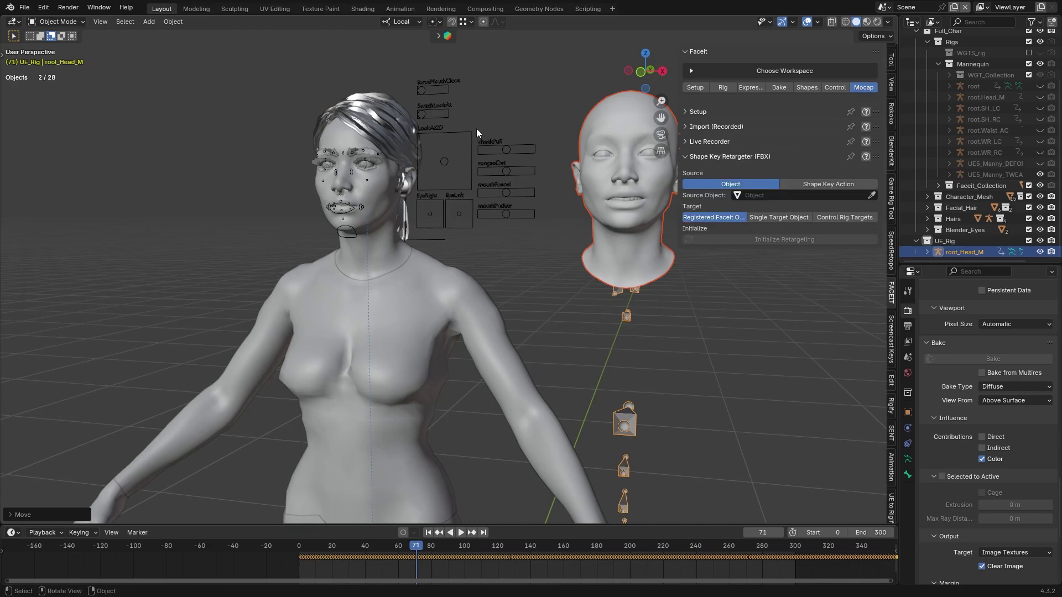
left_click(476, 166)
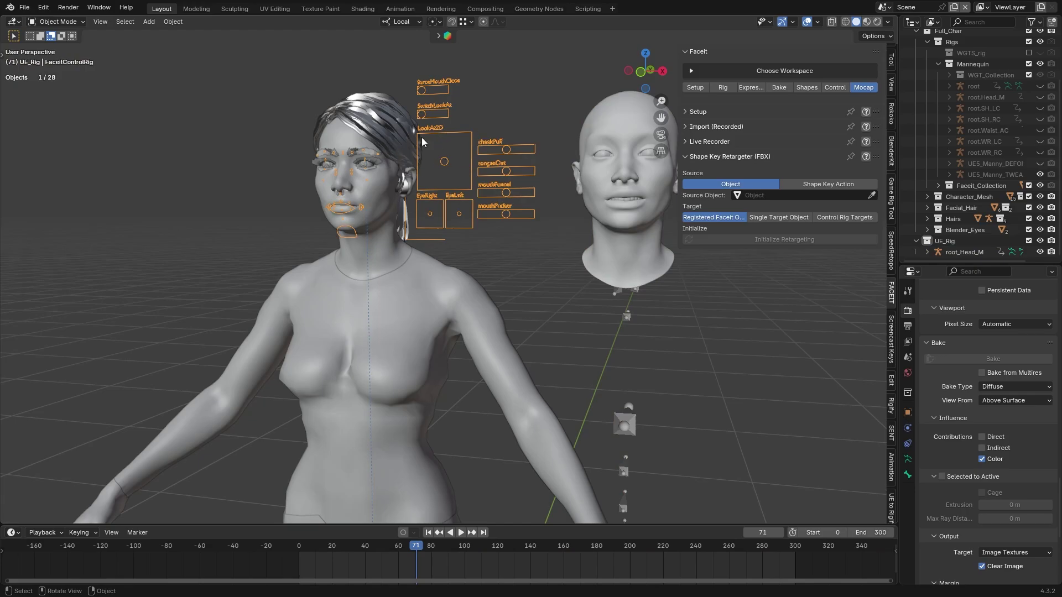
left_click(55, 22)
left_click(56, 55)
left_click(444, 161)
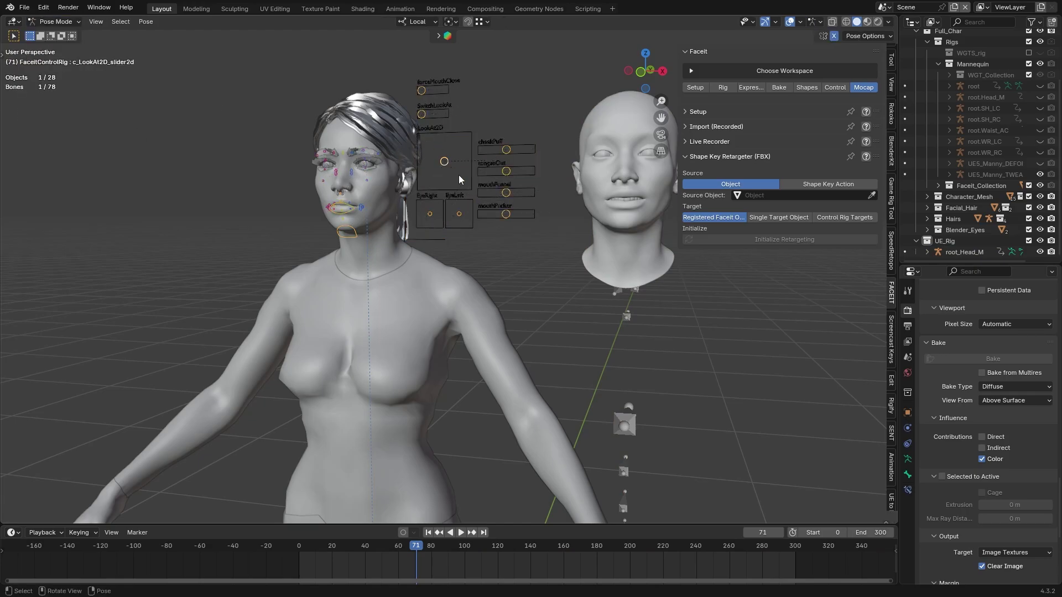
key("g")
right_click(446, 162)
key("ctrl+Tab")
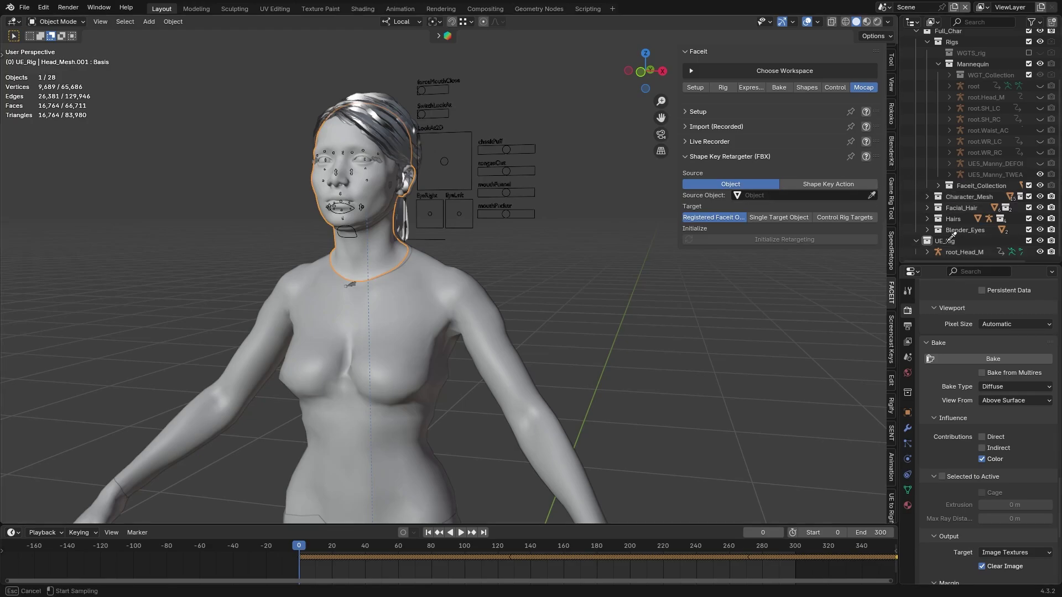
Set Head_Mesh.001 as source object and Control Rig Targets as the retarget target
left_click(927, 252)
scroll(940, 244, "down", 2)
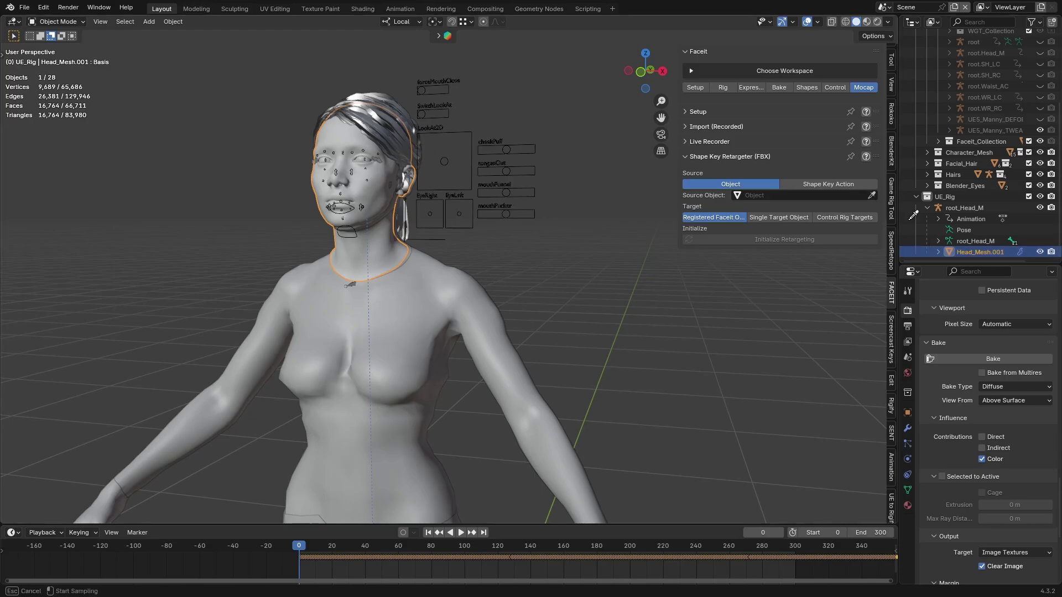
left_click_drag(980, 252, 775, 195)
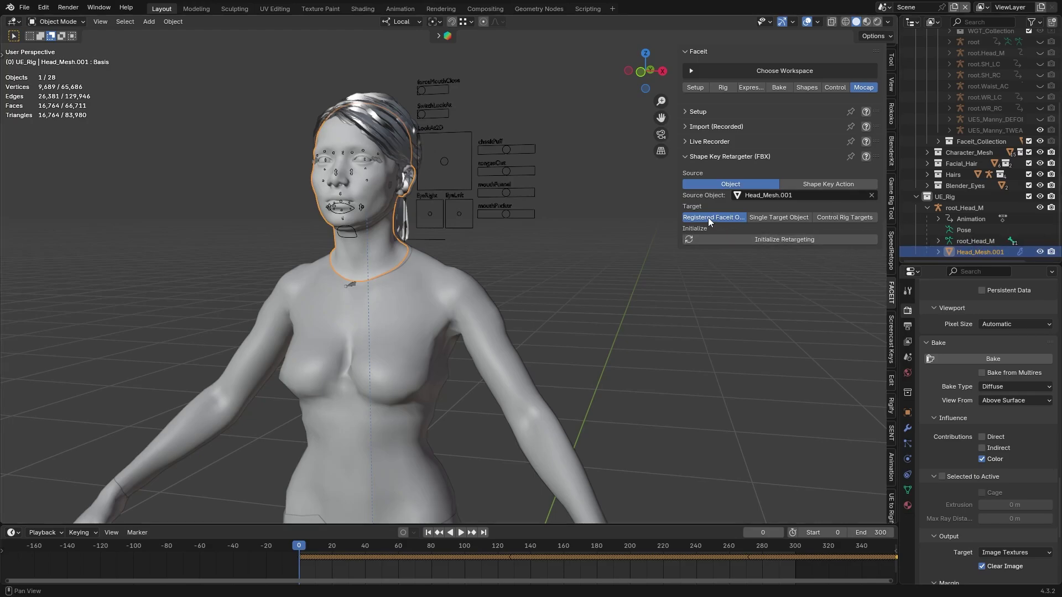
left_click_drag(673, 200, 597, 202)
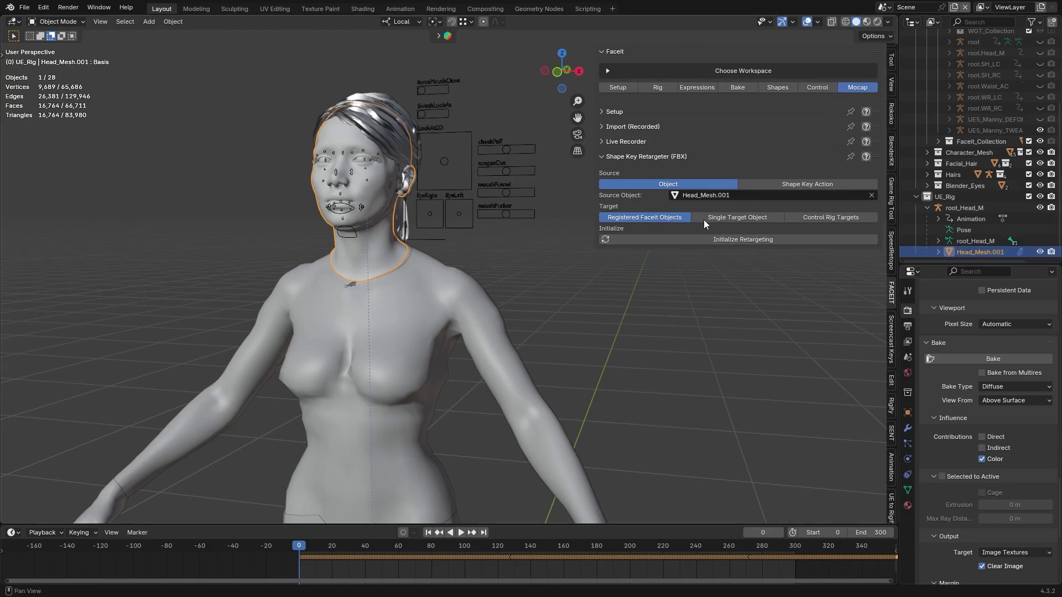
left_click(815, 216)
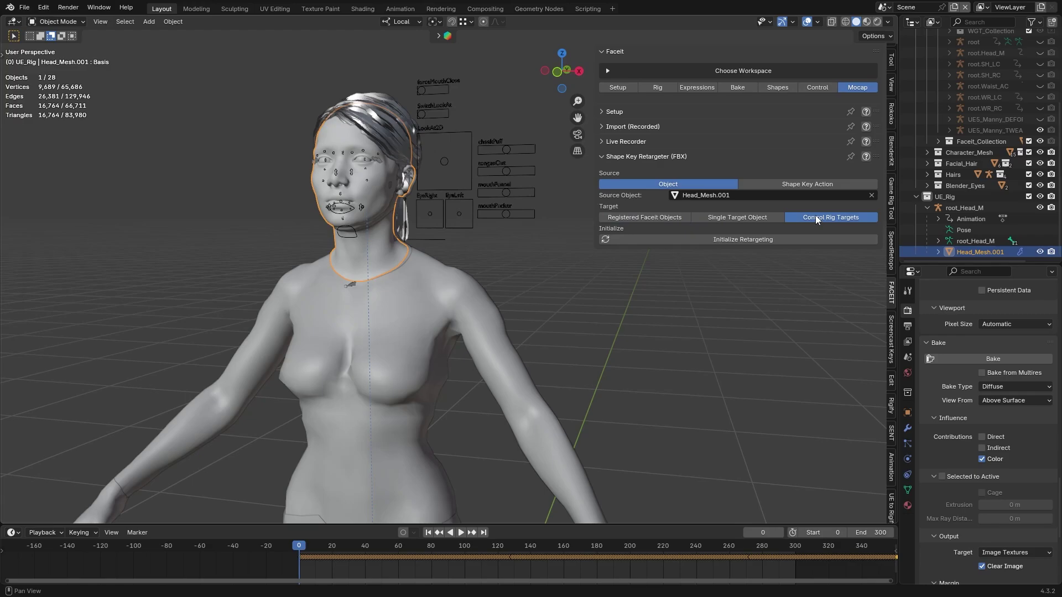
left_click(390, 243)
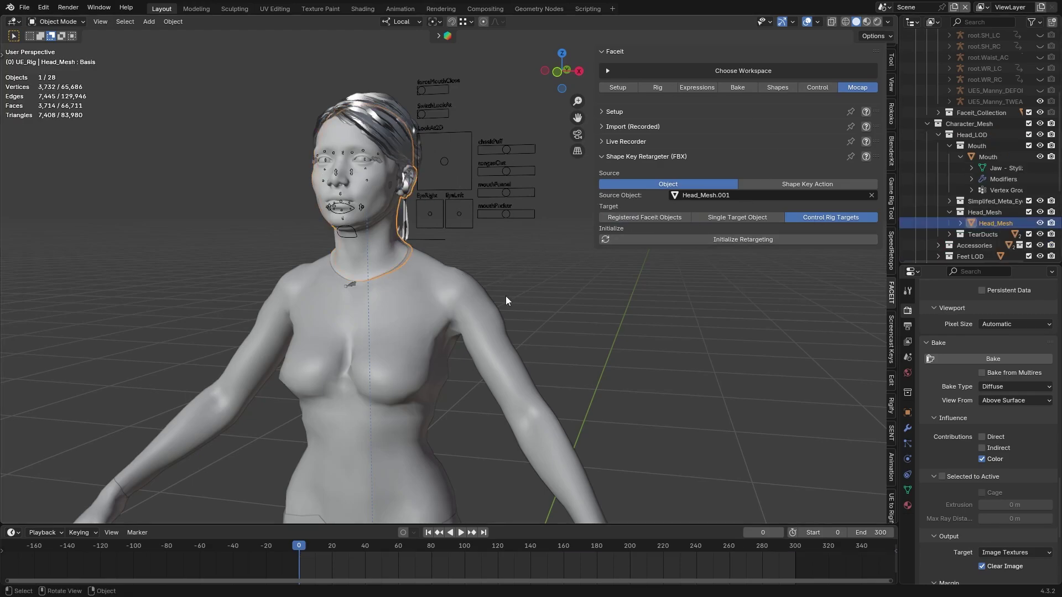
Initialize retargeting to build the shape key mapping list
left_click(736, 239)
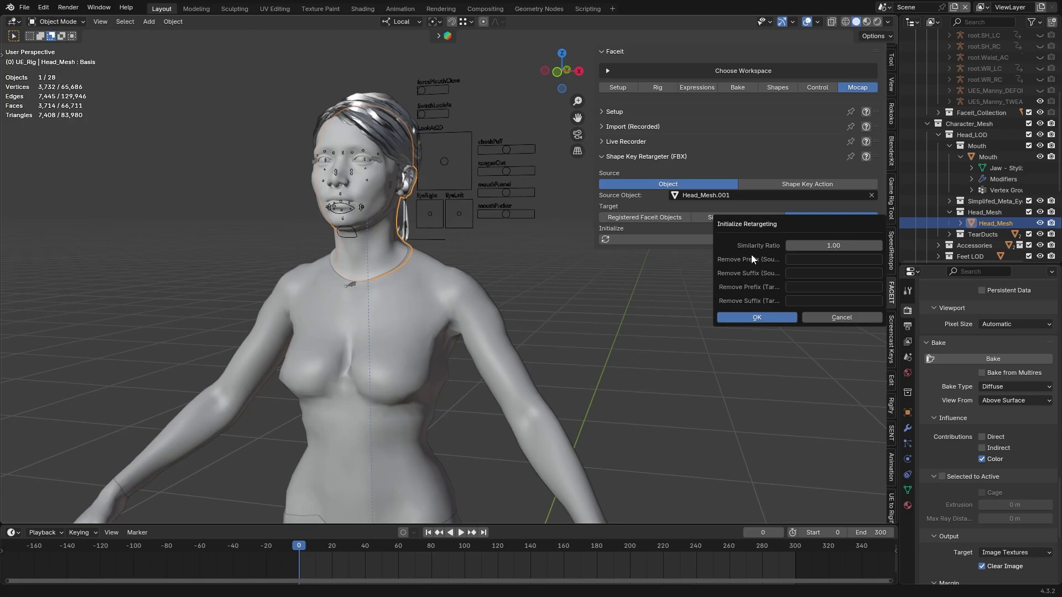
left_click(762, 318)
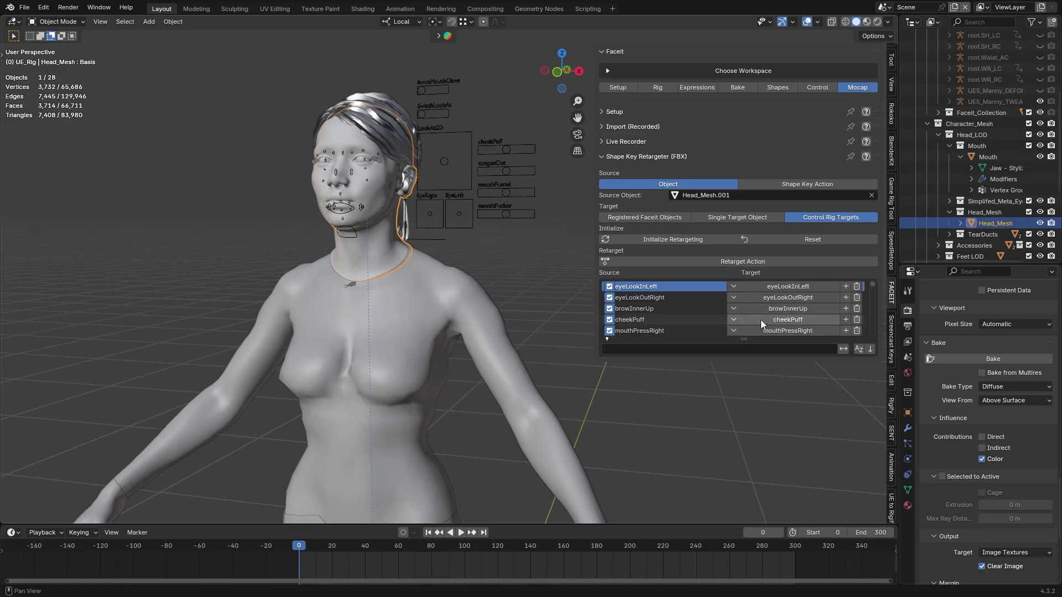
left_click_drag(726, 344, 726, 432)
Name the retarget action FaceAnim1 and keep Bake to Control Rig enabled
left_click(756, 260)
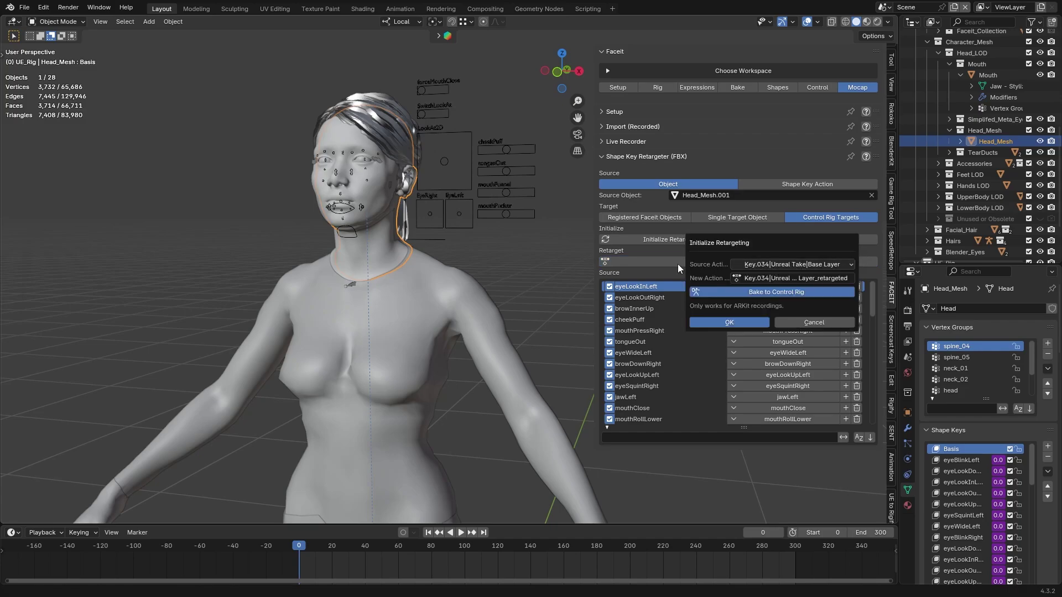
left_click(828, 279)
type("FaceAnim1")
key("Return")
left_click(775, 292)
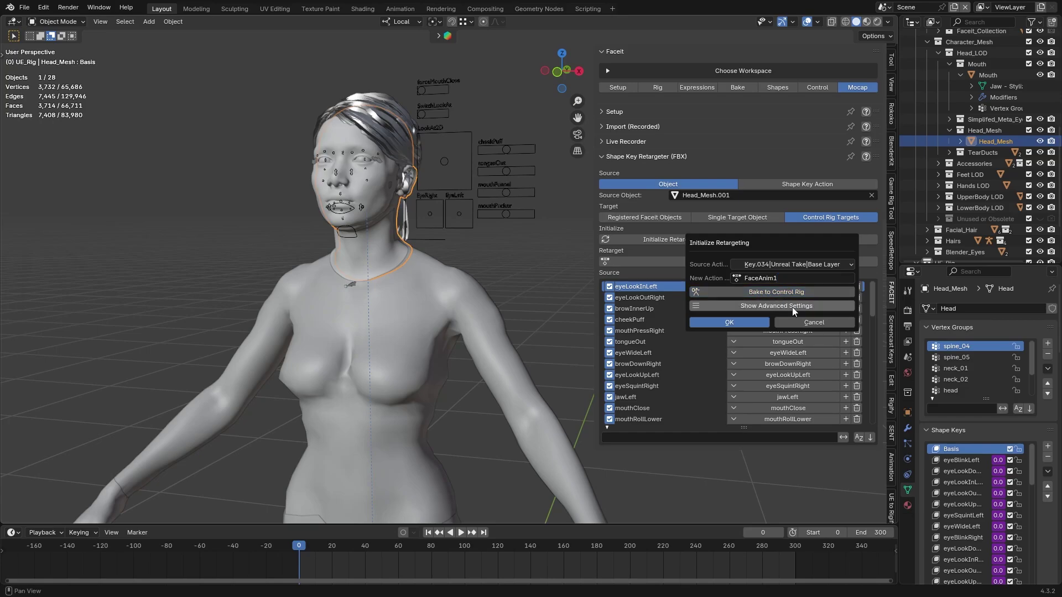
left_click(792, 308)
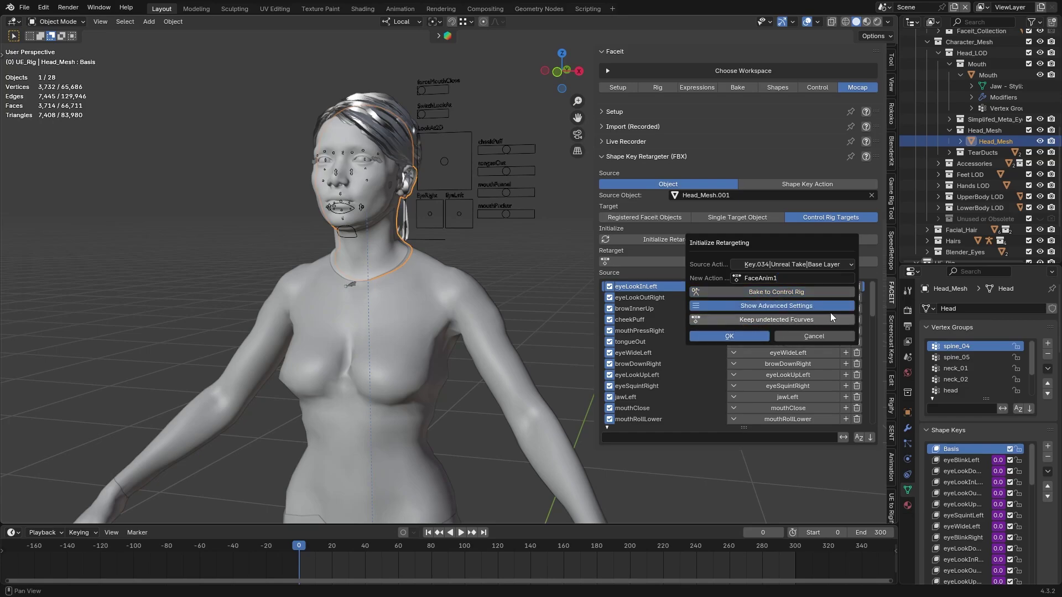
left_click(766, 294)
Bake the Key.034|Unreal Take|Base Layer action into a new control rig action FaceAnimAct1
left_click(739, 323)
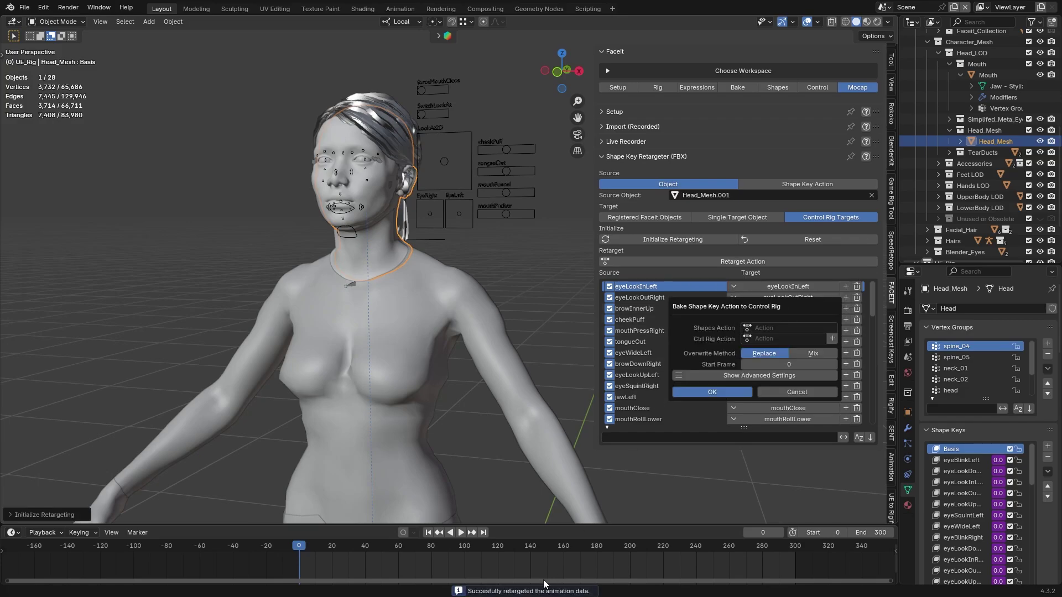
left_click(787, 327)
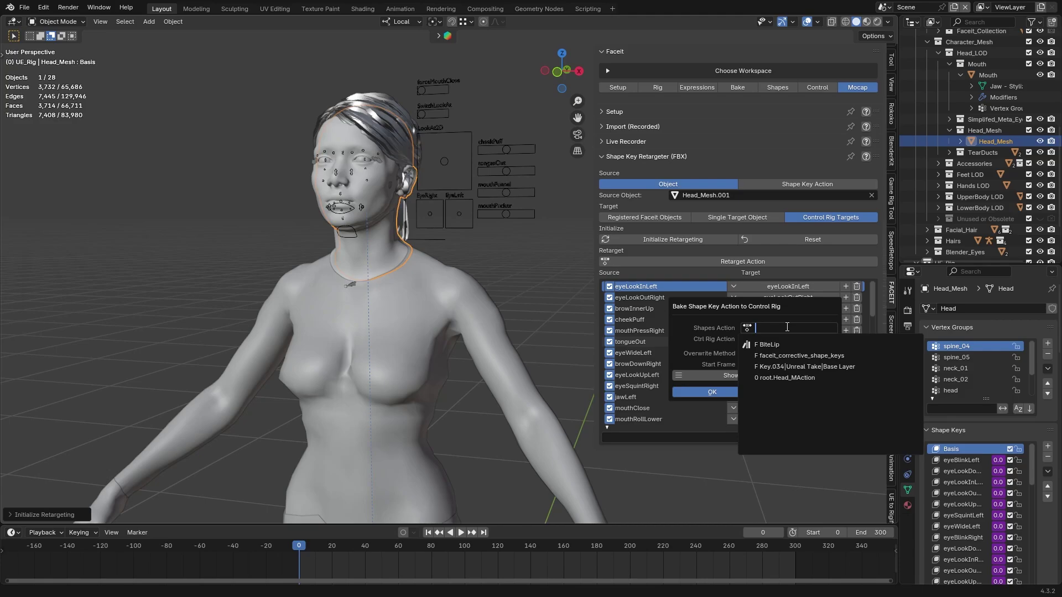
left_click(839, 367)
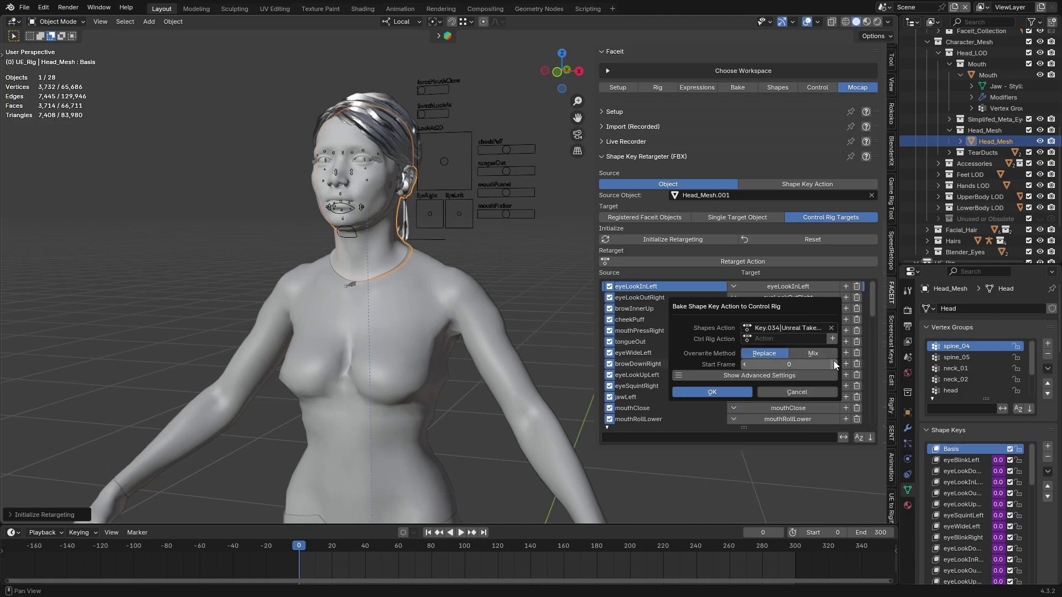
left_click(831, 340)
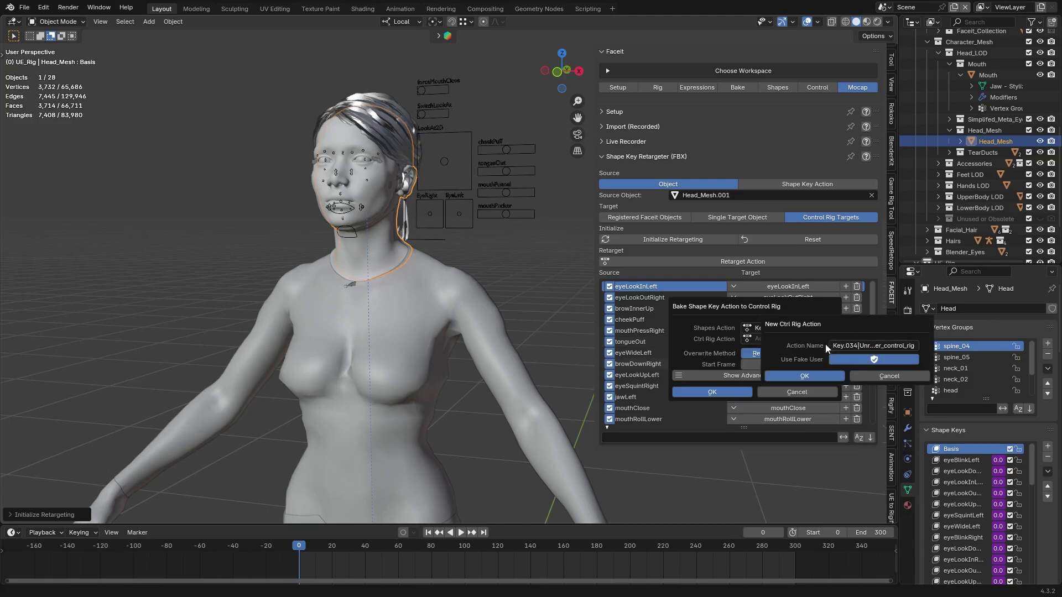
left_click(876, 347)
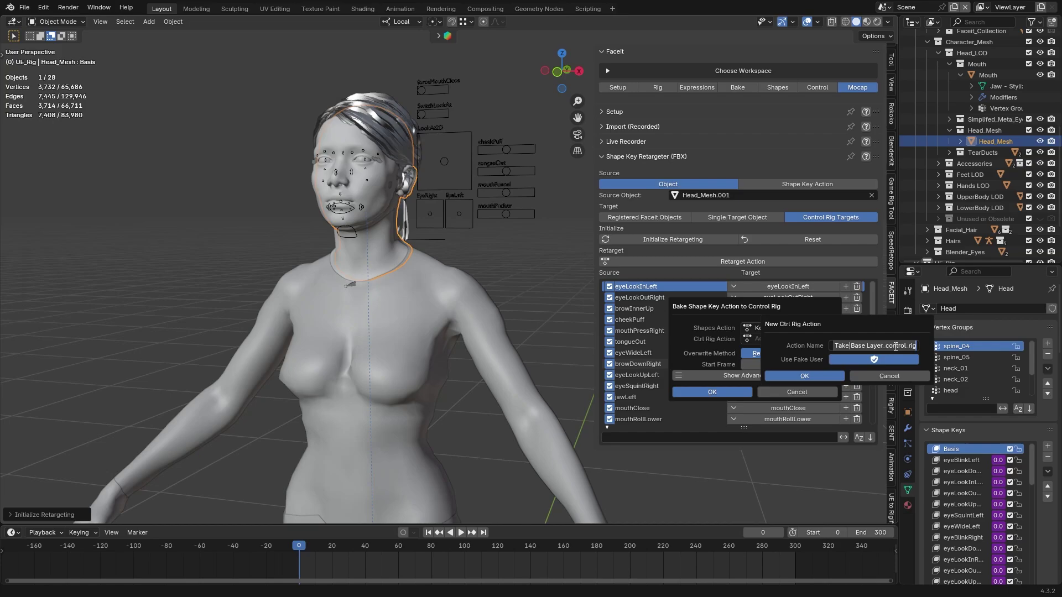
key("ctrl+a")
type("FaceAnimAct1")
left_click(788, 378)
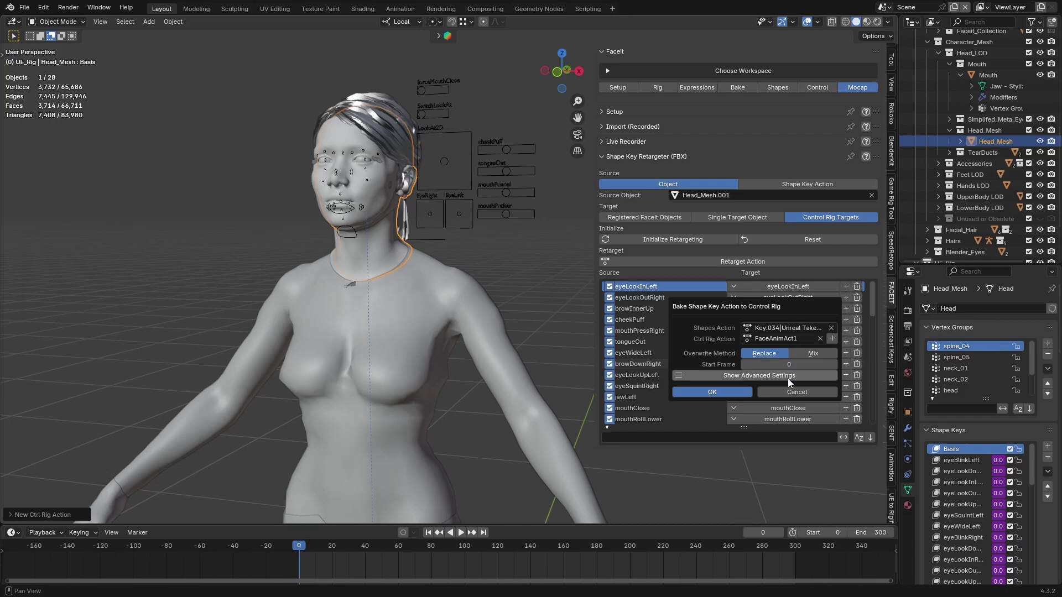
left_click(739, 392)
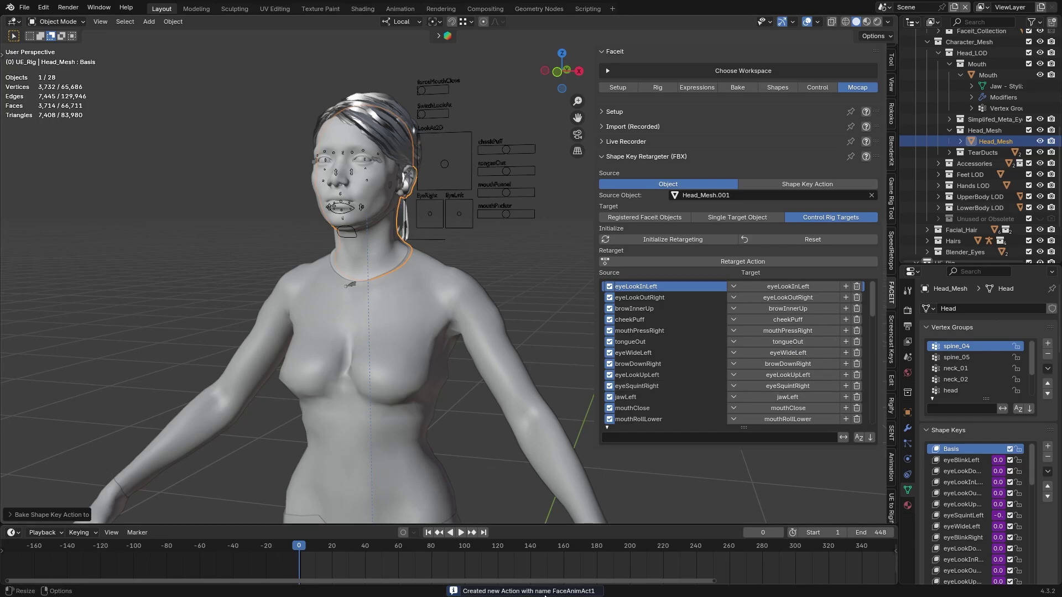
Preview the baked face animation, hide the UE_Rig collection, and view the head front-on
key("space")
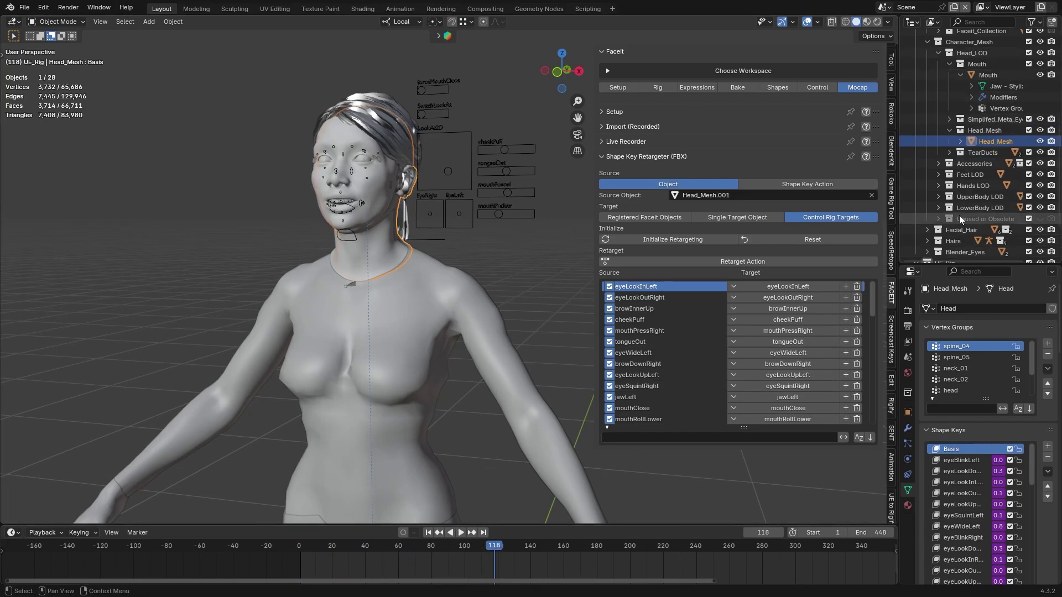
scroll(973, 210, "down", 3)
key("space")
left_click(1040, 196)
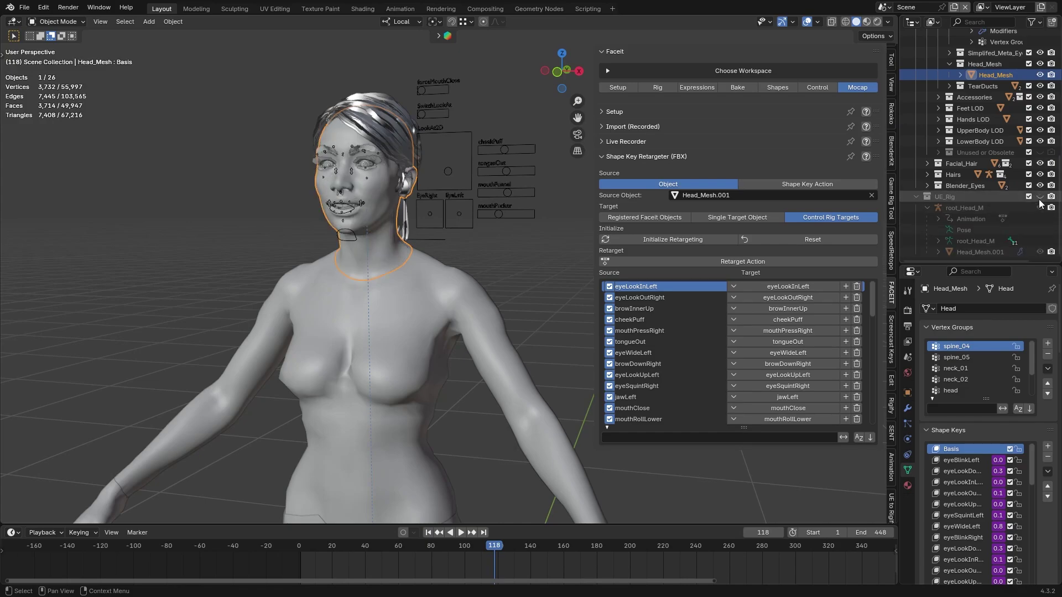
scroll(465, 205, "up", 4)
middle_click_drag(406, 217, 474, 301)
Scrub the face animation between frames 43 and 242, stopping at frame 191
key("space")
left_click(349, 554)
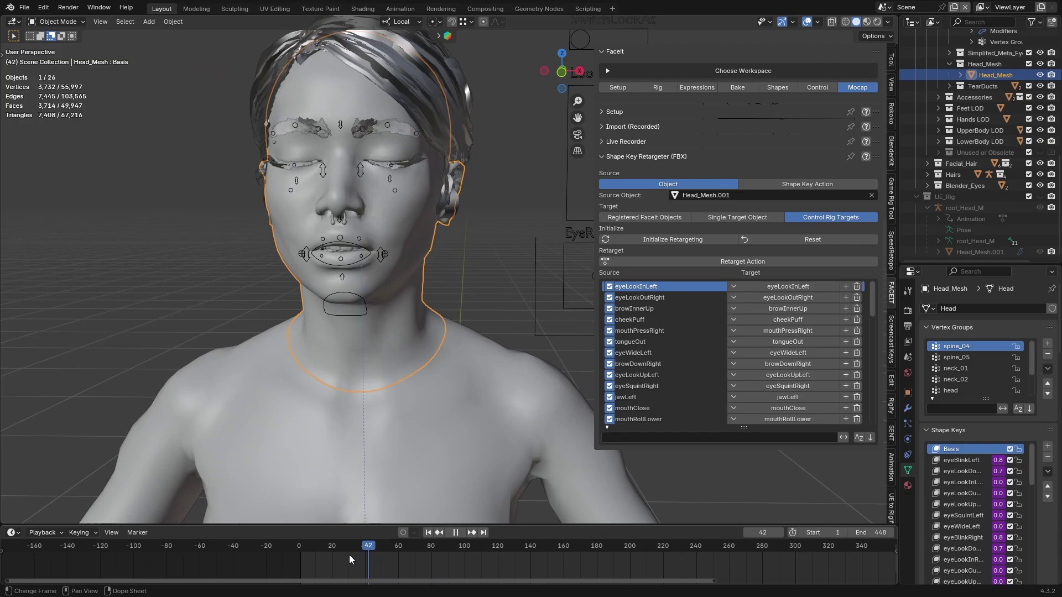
left_click_drag(393, 550, 711, 545)
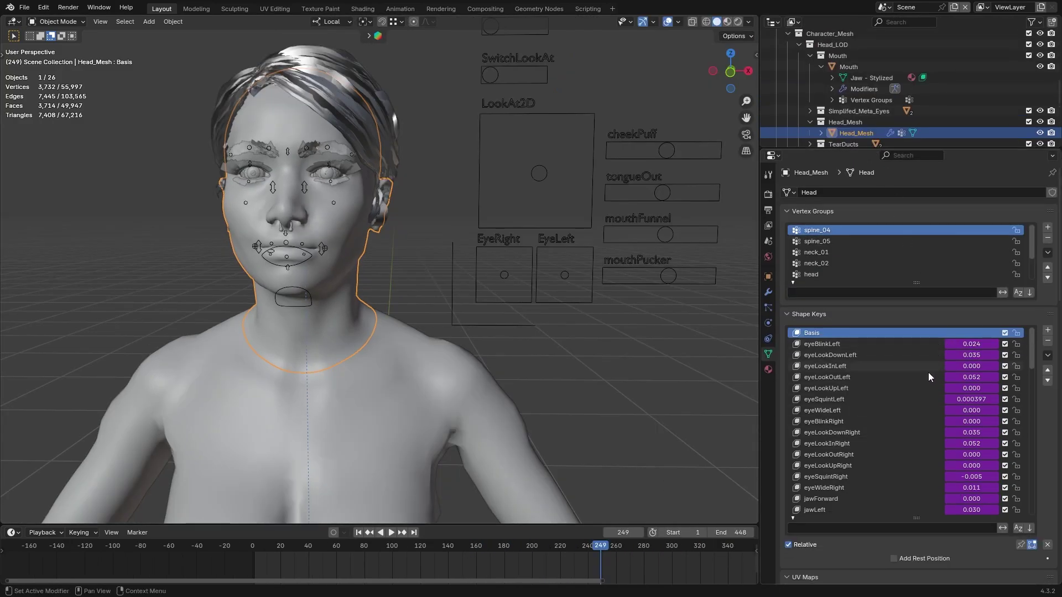
left_click_drag(1031, 363, 1020, 496)
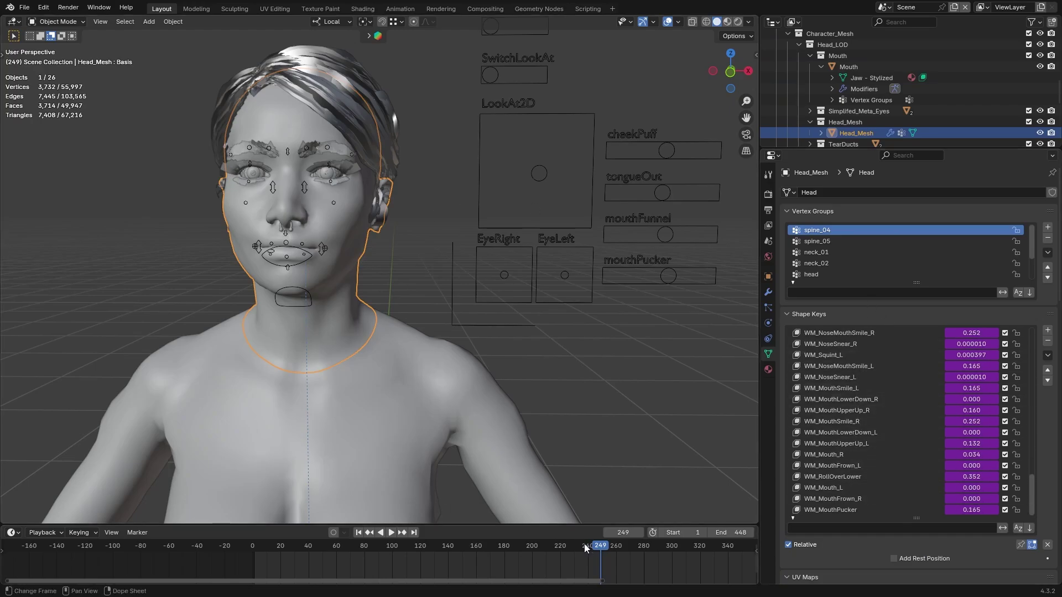
key("space")
left_click(559, 550)
left_click_drag(560, 549, 519, 556)
key("space")
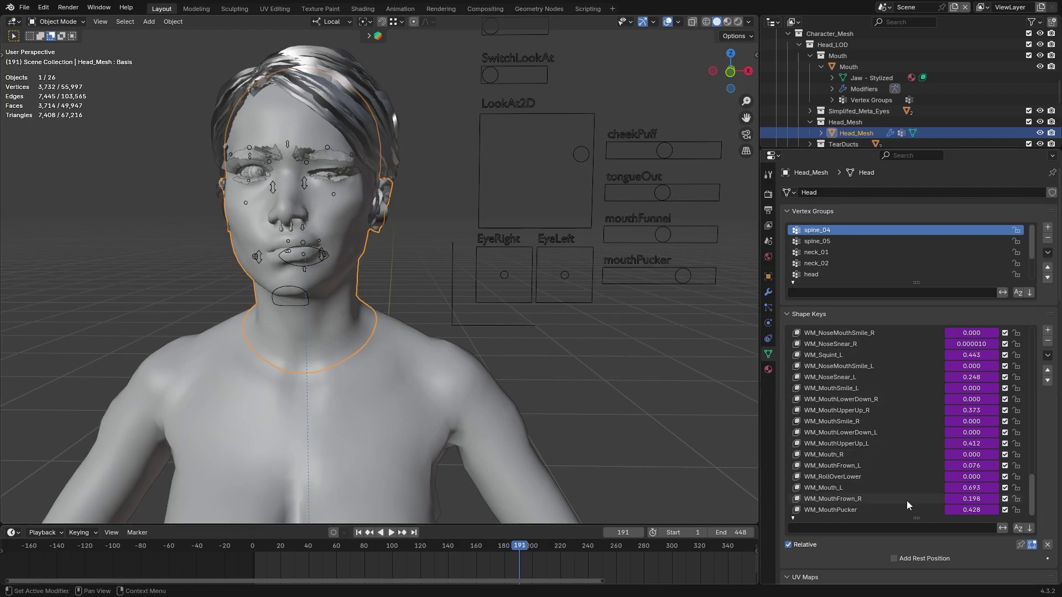
Raise the jaw target's animation curves by about 0.5 in the Graph Editor
key("g")
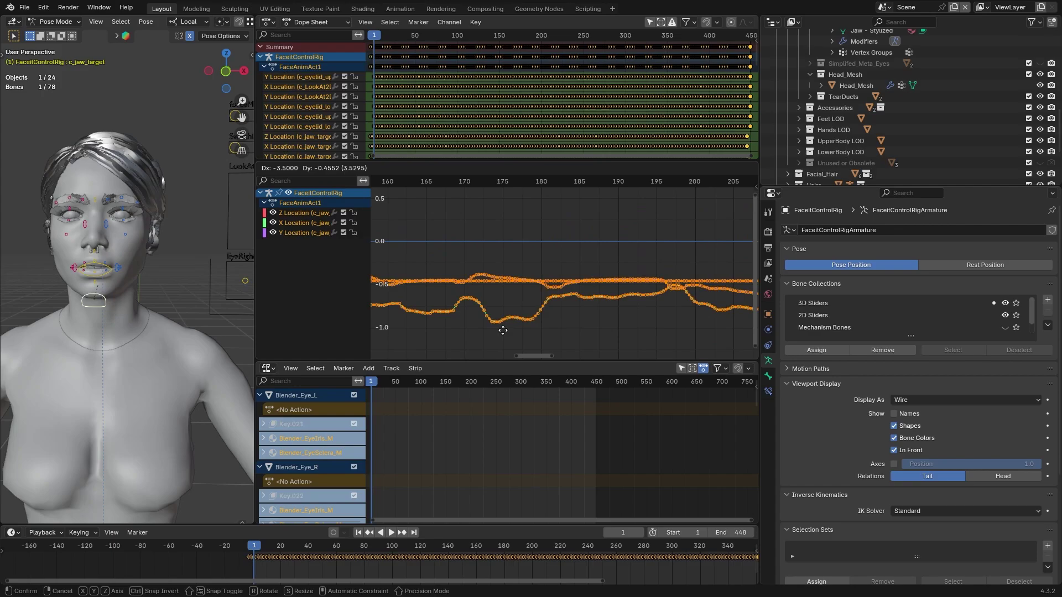
left_click(514, 282)
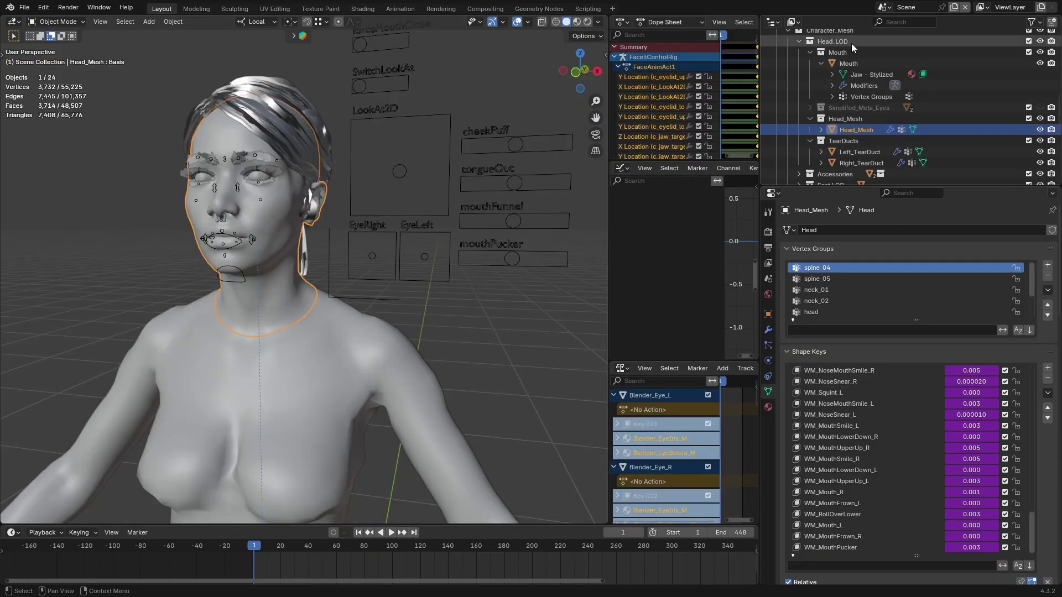
scroll(861, 110, "down", 2)
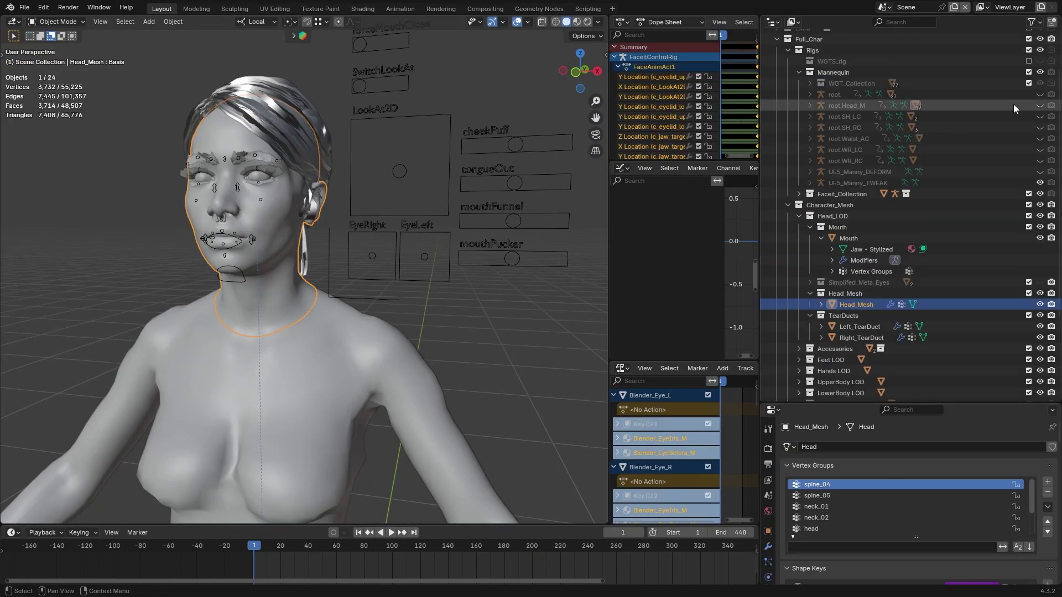
Select Head_Mesh, the unhidden eyes and tear ducts, and the root.Head_M rig
left_click(857, 225)
key("alt+h")
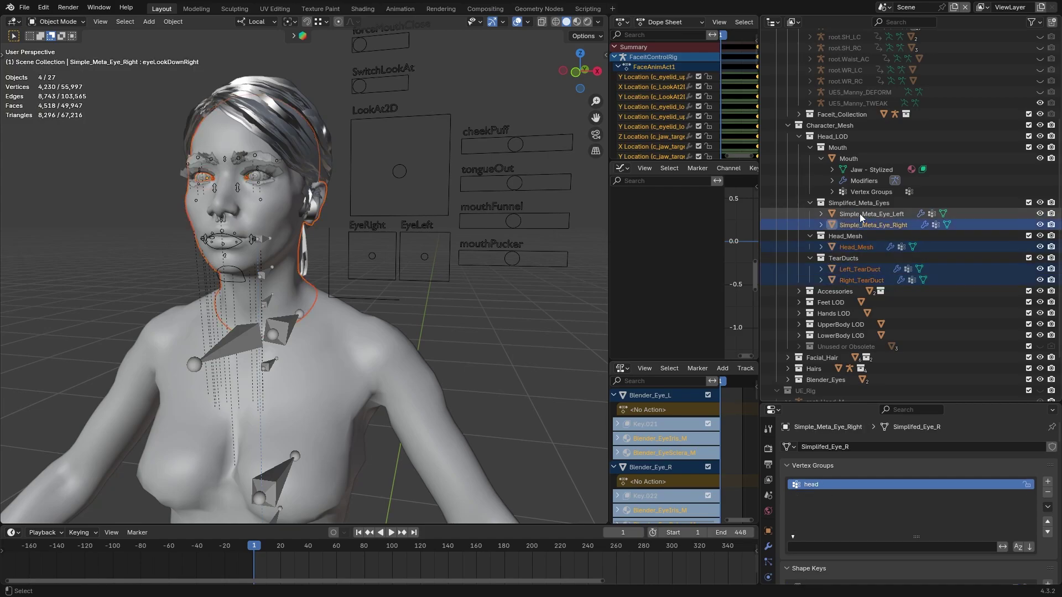
left_click(849, 158, "ctrl")
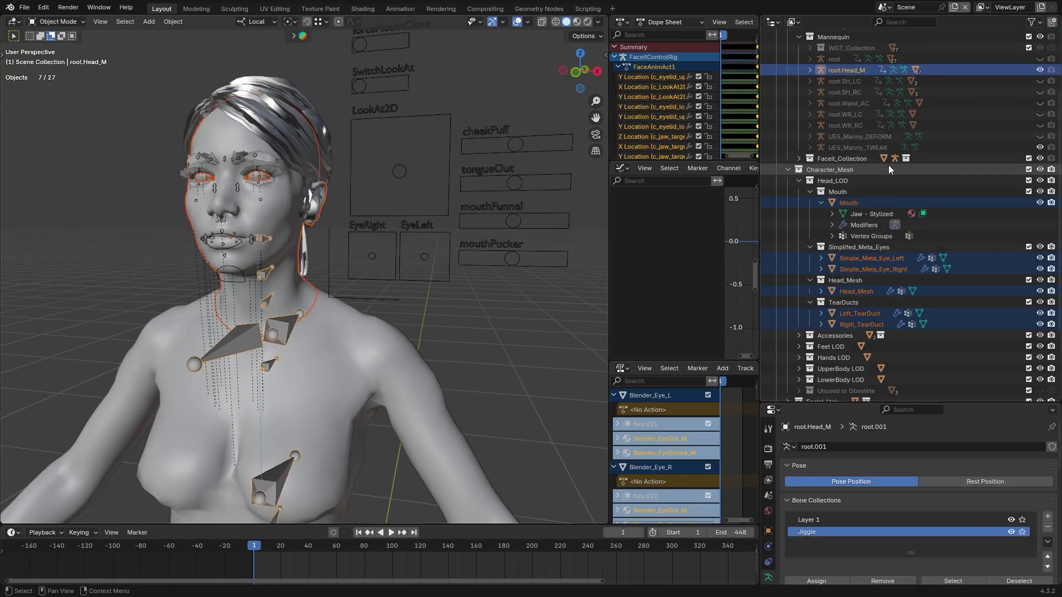
left_click(24, 7)
Export the selection as RetargetedFaceAnim.fbx to the MoCap folder
left_click(166, 265)
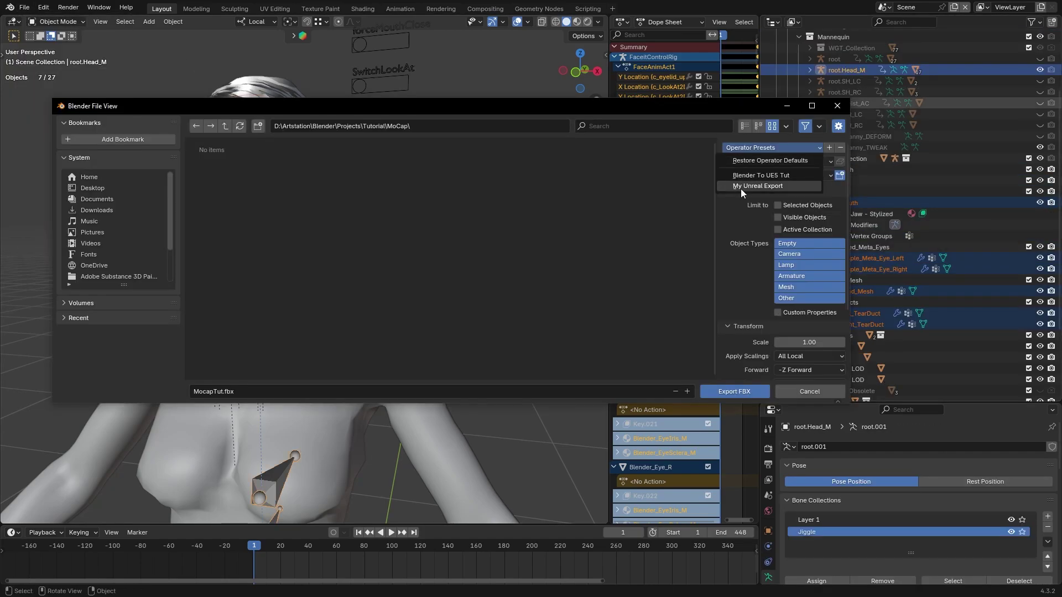
scroll(775, 272, "down", 2)
left_click(728, 372)
scroll(803, 300, "down", 4)
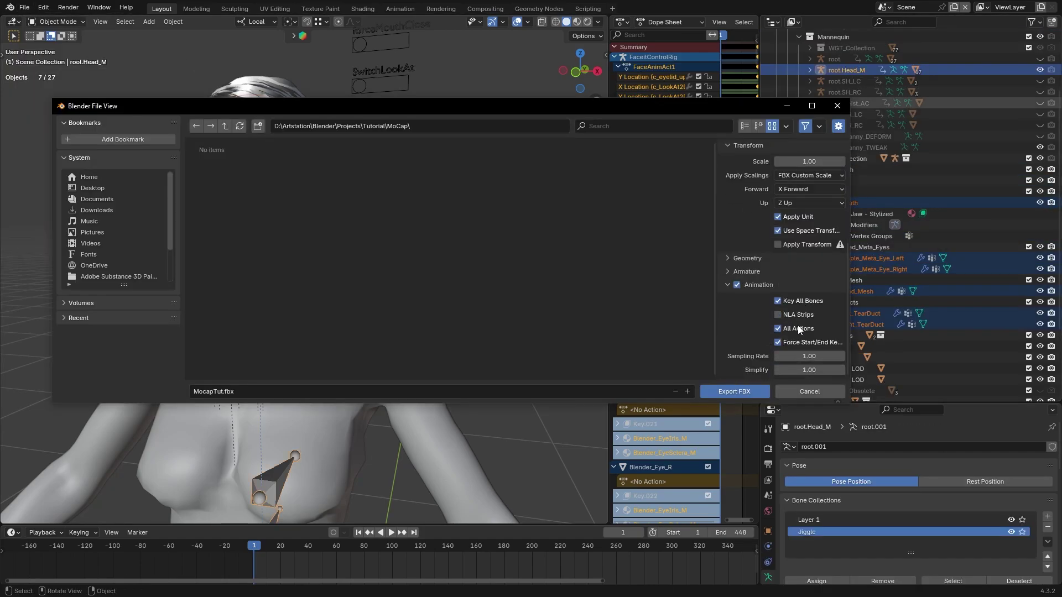
left_click(206, 392)
key("BackSpace")
type("RetargetedFaceAnim")
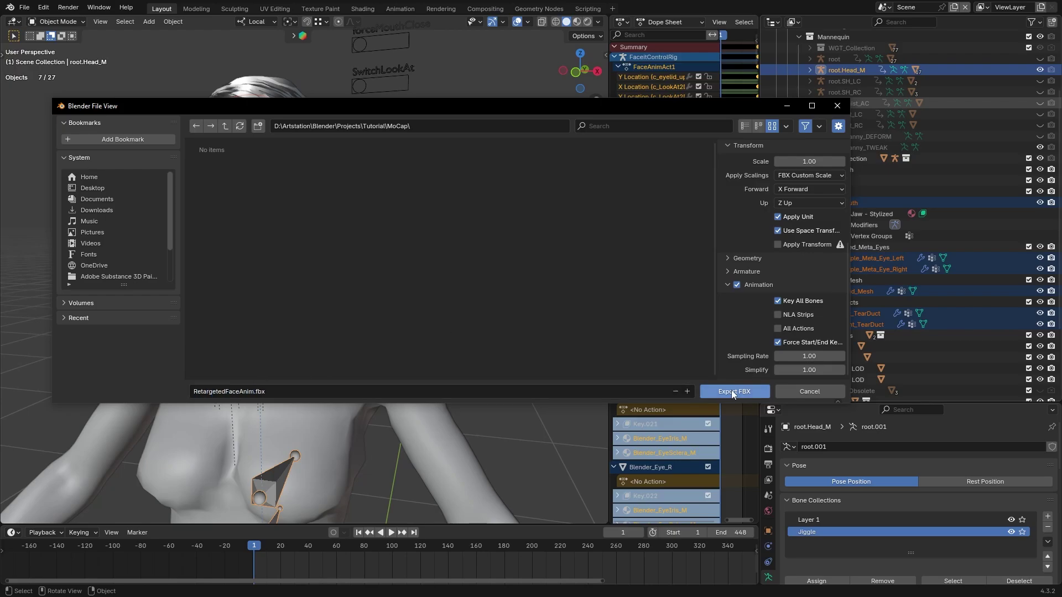
left_click(731, 390)
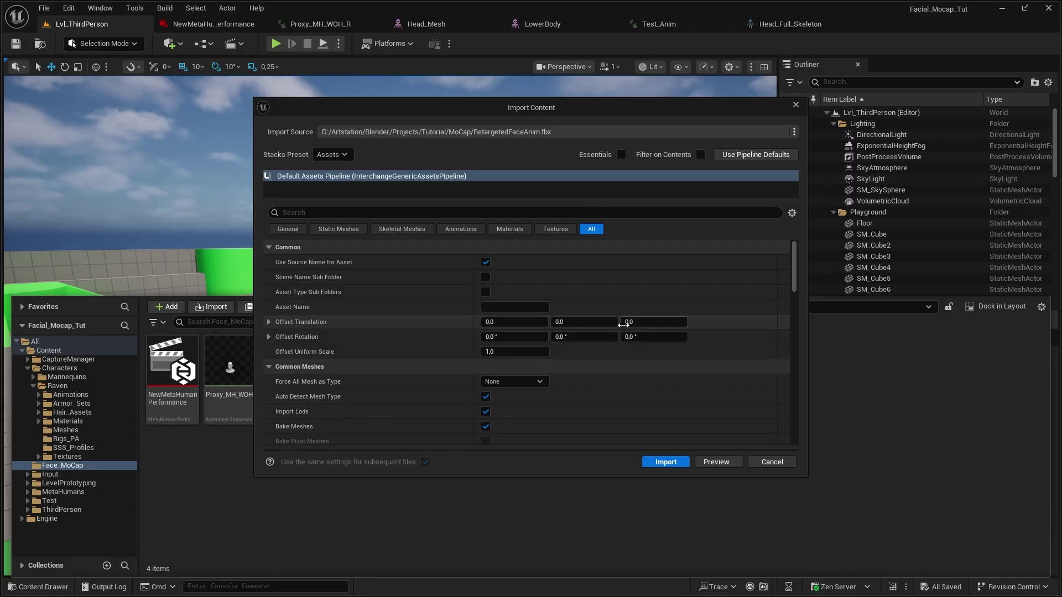
scroll(573, 330, "down", 5)
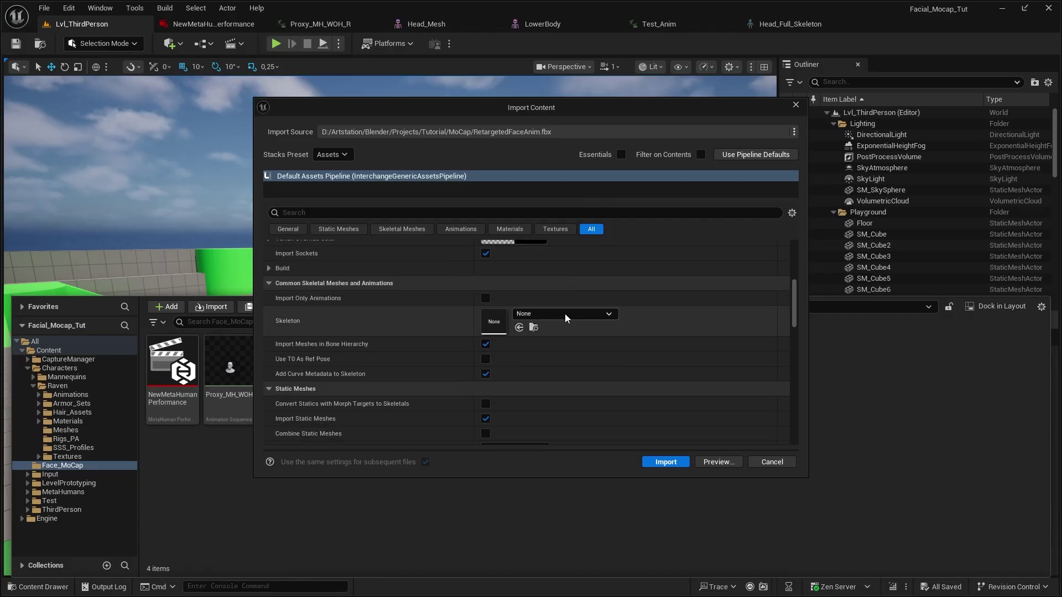
Import RetargetedFaceAnim.fbx onto Head_Full_Skeleton after checking the 'mor' morph target options
left_click(572, 315)
left_click(616, 447)
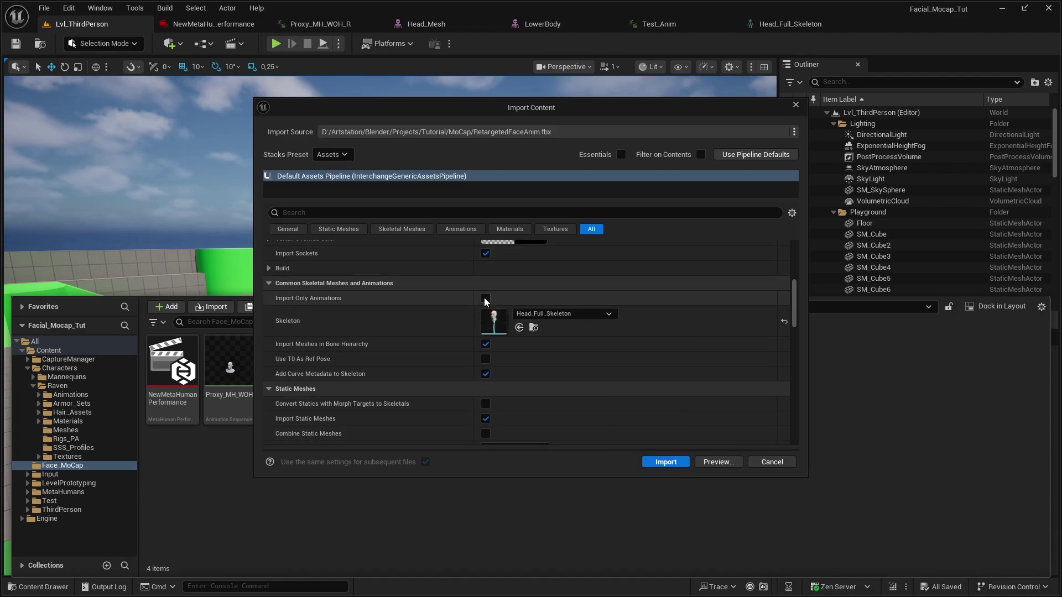
left_click(317, 214)
type("mor")
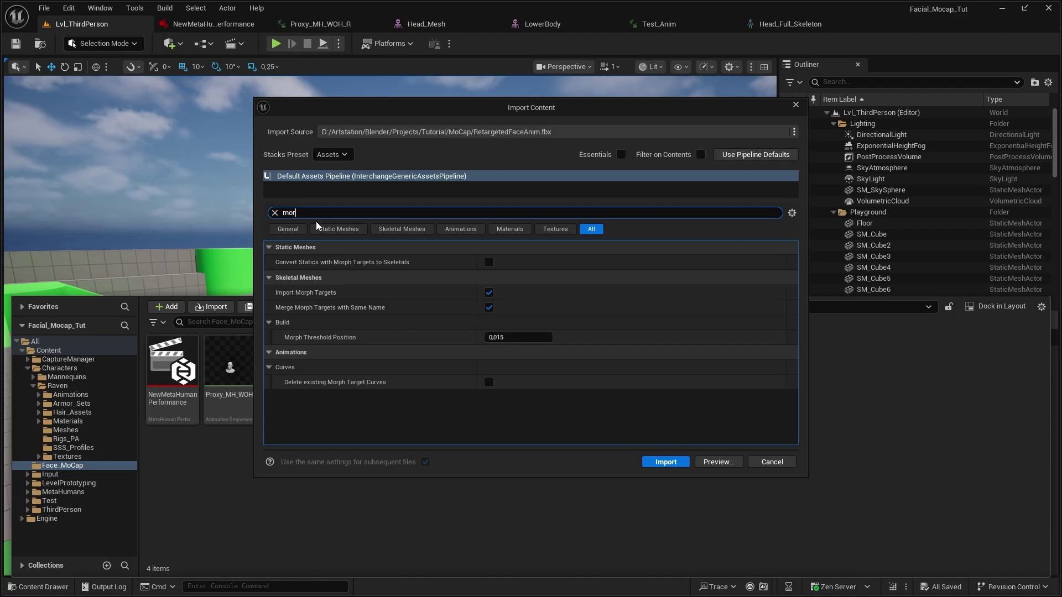
left_click(666, 462)
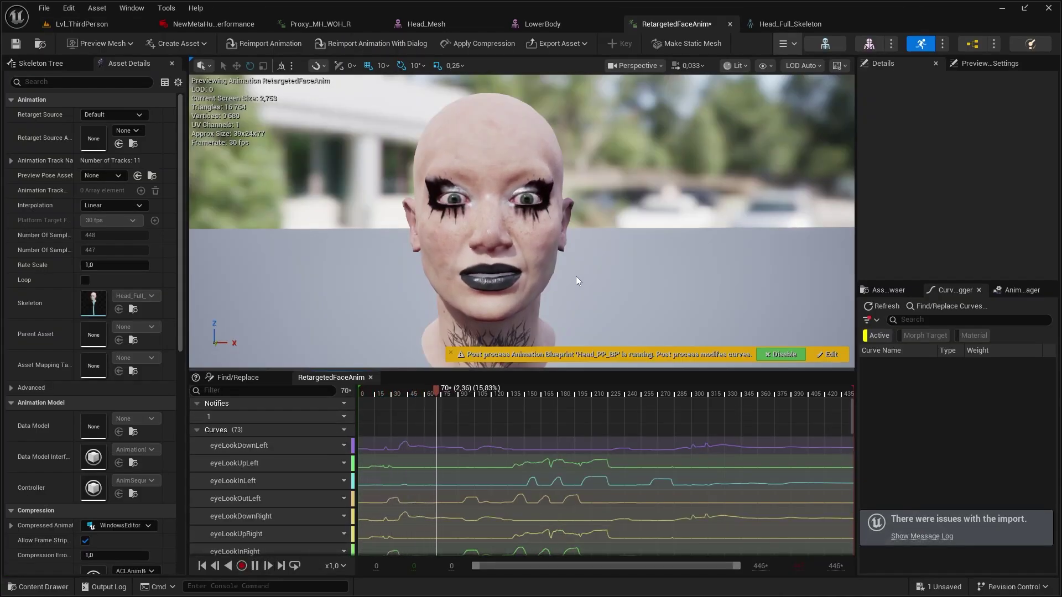
right_click_drag(576, 281, 571, 437)
left_click(641, 443)
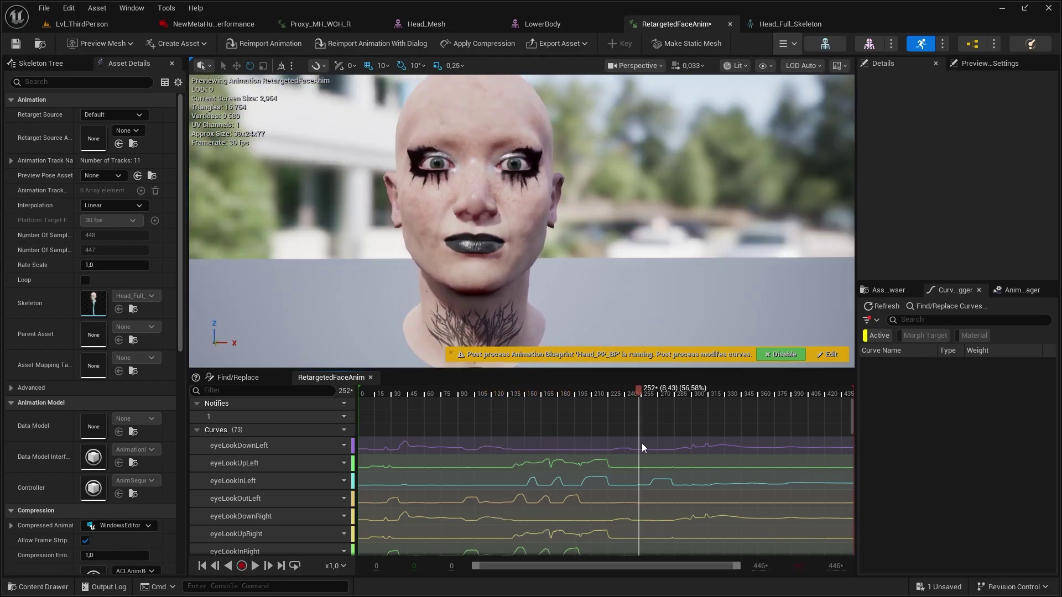
left_click_drag(642, 443, 646, 443)
scroll(252, 470, "down", 10)
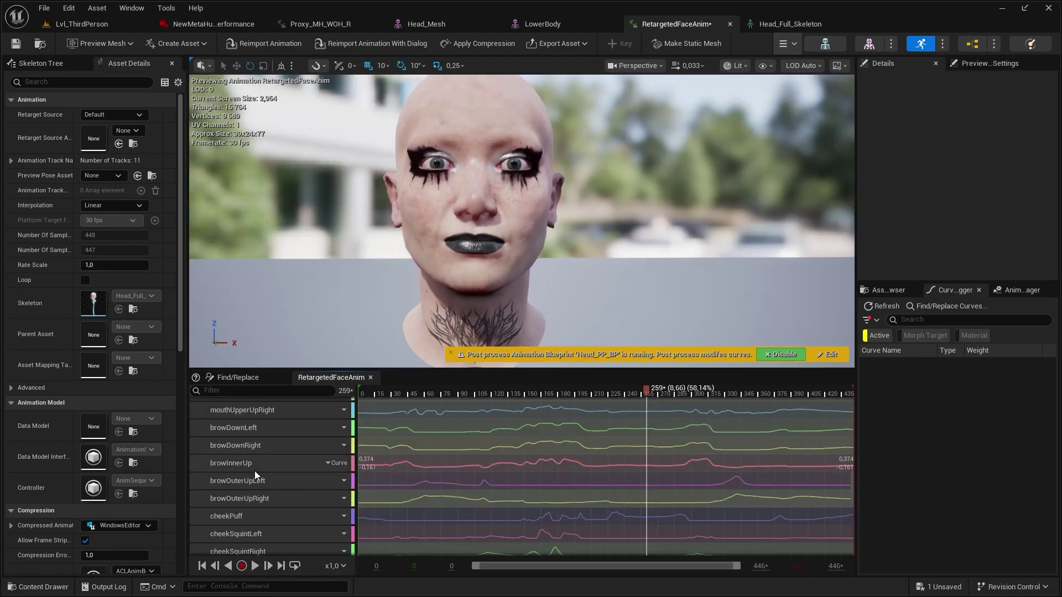
scroll(255, 471, "down", 15)
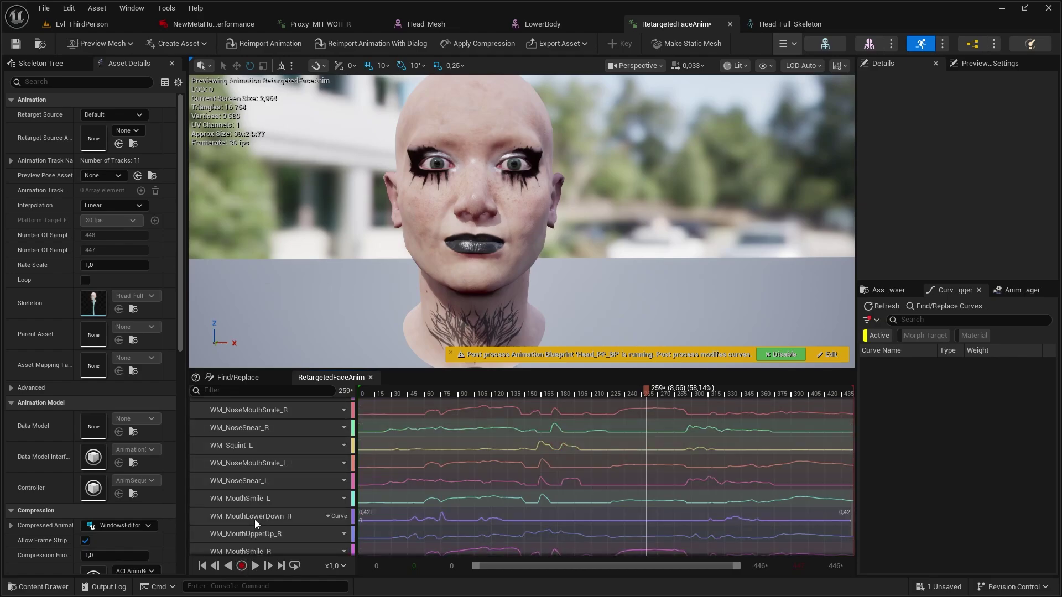
scroll(260, 498, "down", 7)
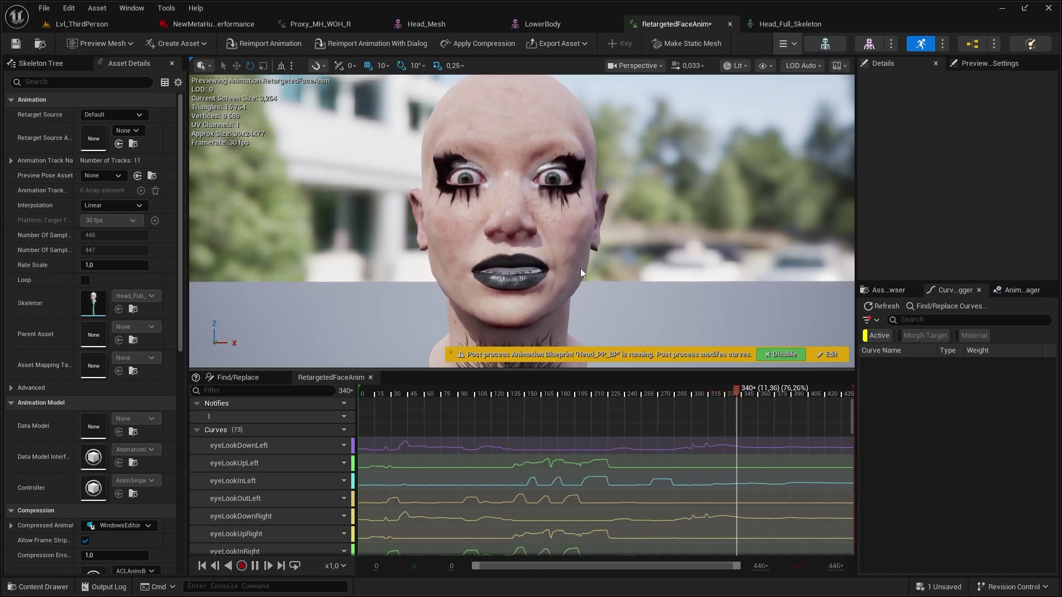
right_click_drag(580, 267, 609, 287)
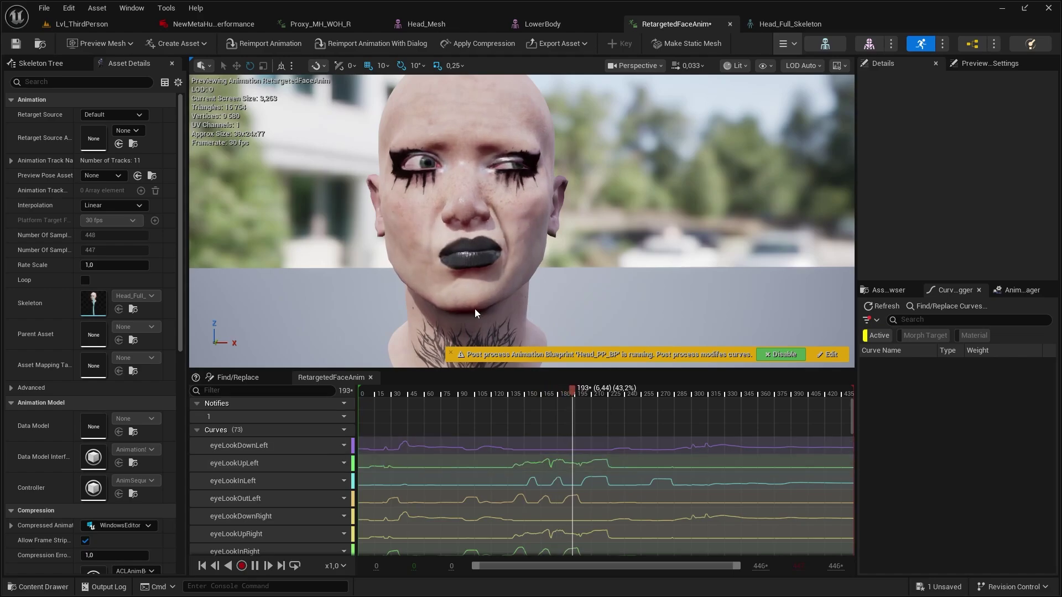
scroll(389, 441, "down", 15)
key("space")
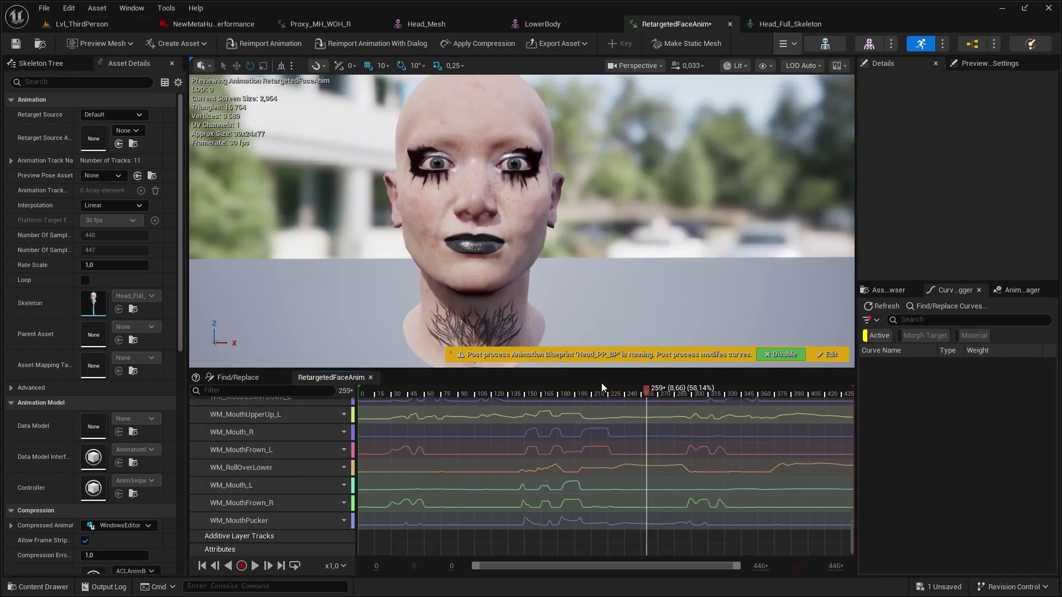
Rewind the animation and scrub through the MetaHuman performance
left_click(202, 567)
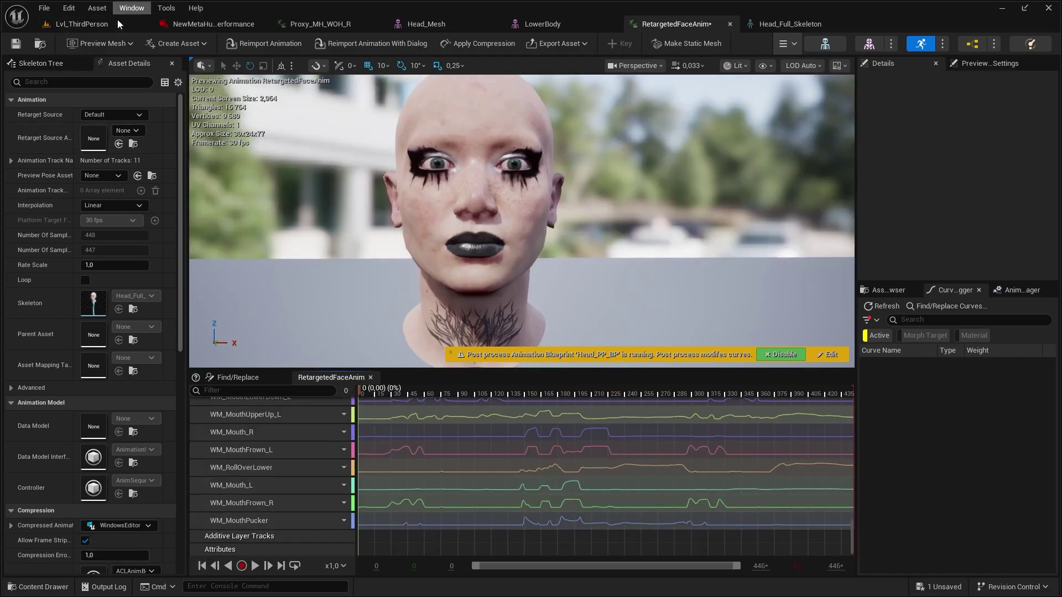
left_click(214, 24)
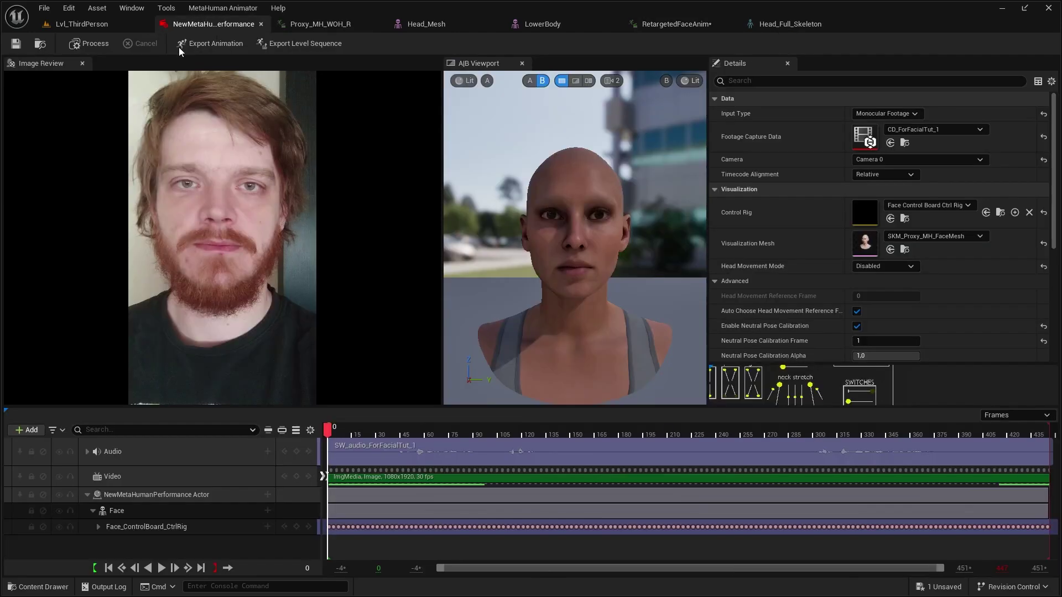
left_click_drag(339, 430, 388, 436)
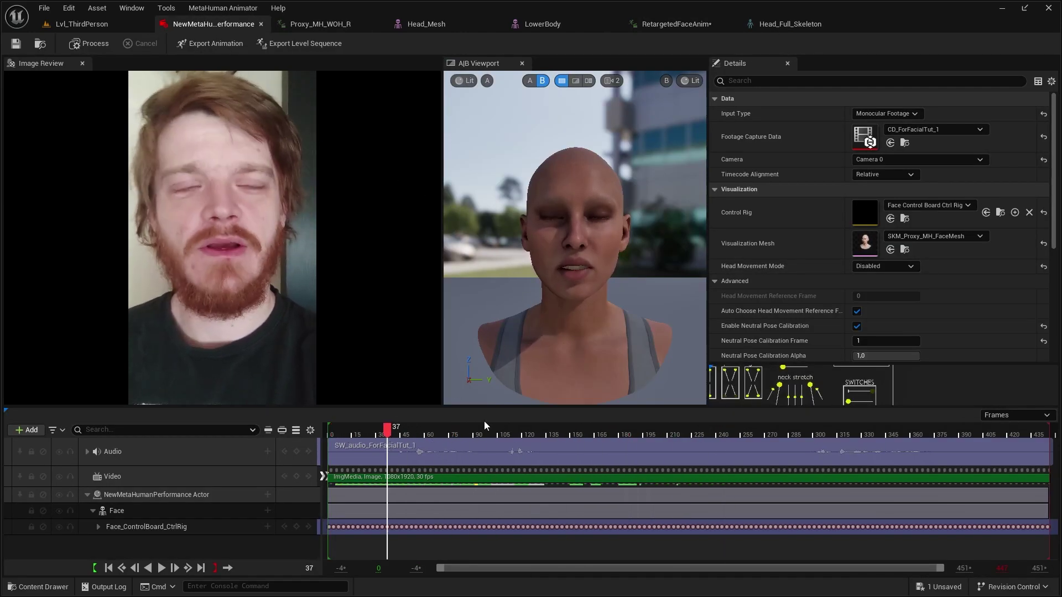
Set Head Movement Mode to Control Rig and export the performance as an animation sequence
left_click(888, 267)
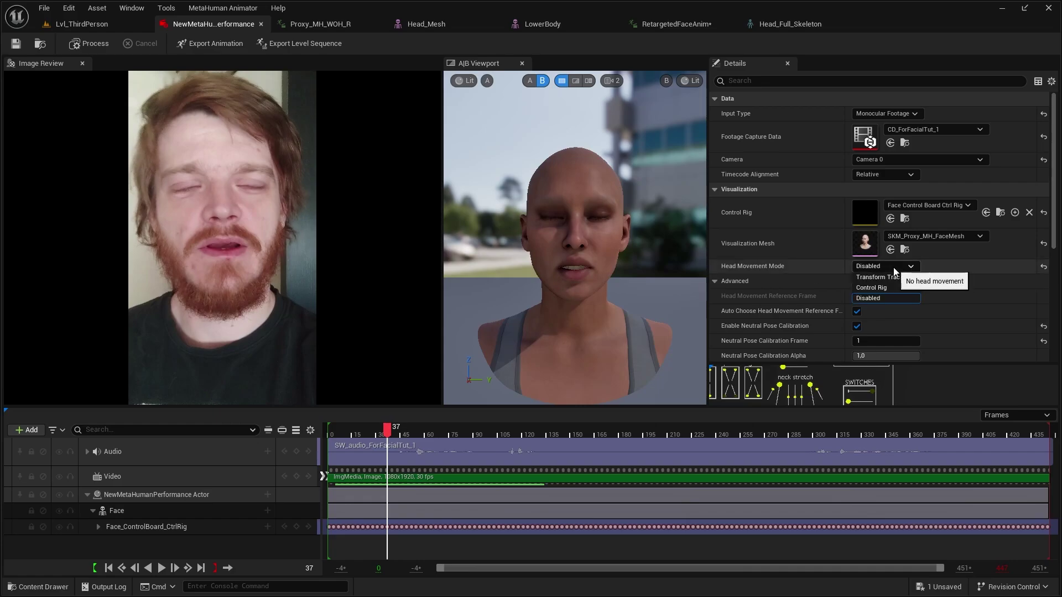
left_click(876, 291)
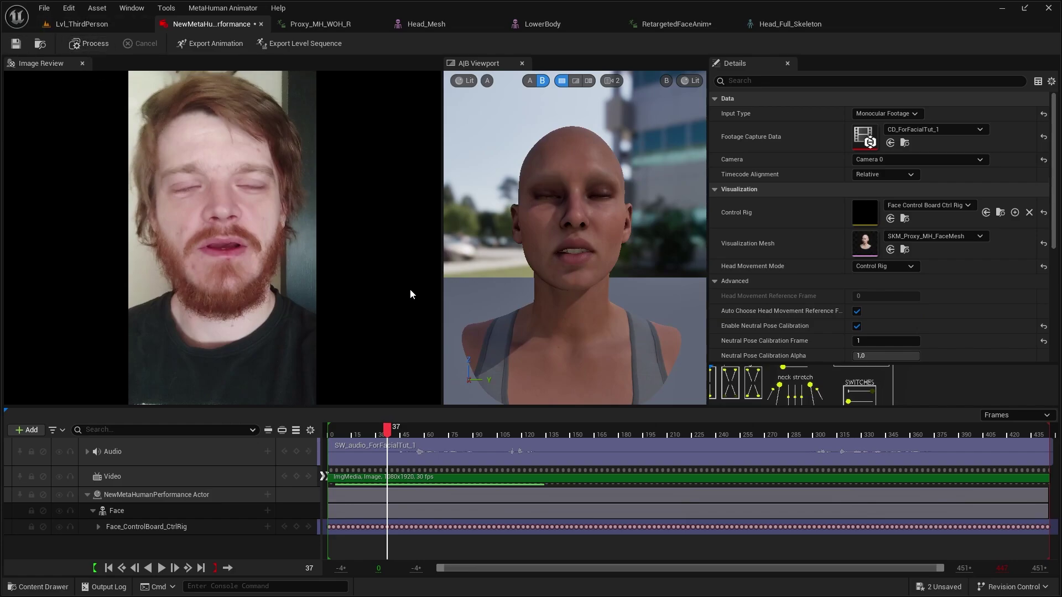
left_click_drag(399, 436, 999, 429)
left_click(210, 43)
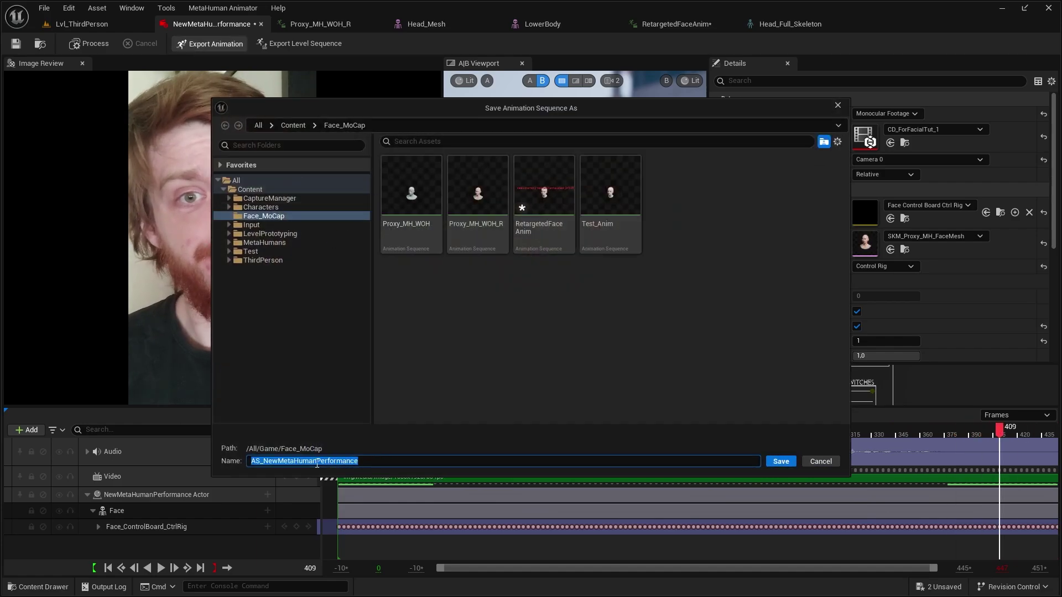
left_click(477, 191)
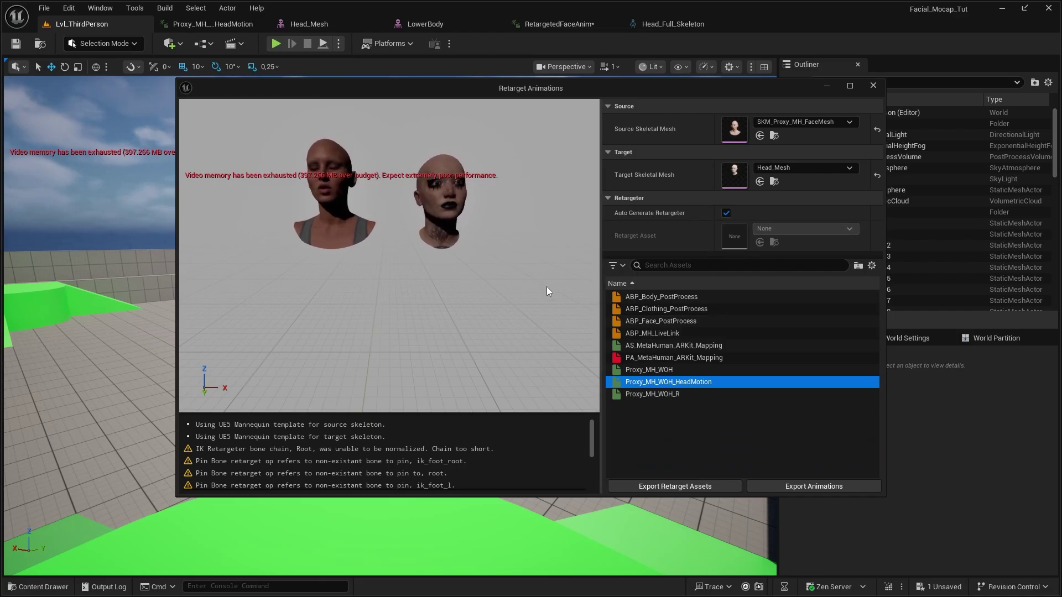
Export the retargeted head animation as Proxy_MH_WOH_HeadMotion_Ret
left_click(497, 256)
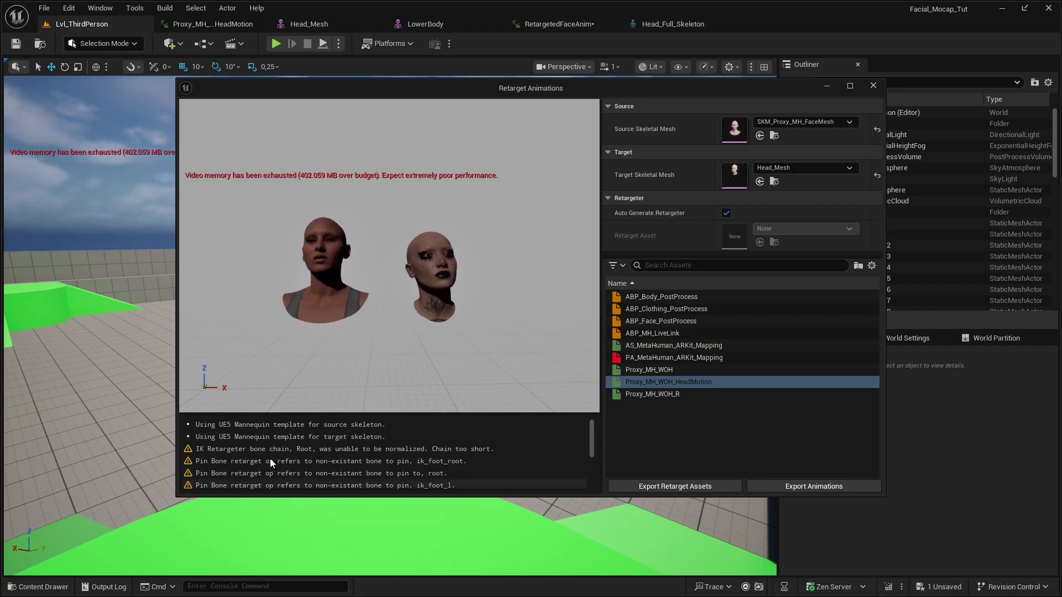
left_click(763, 488)
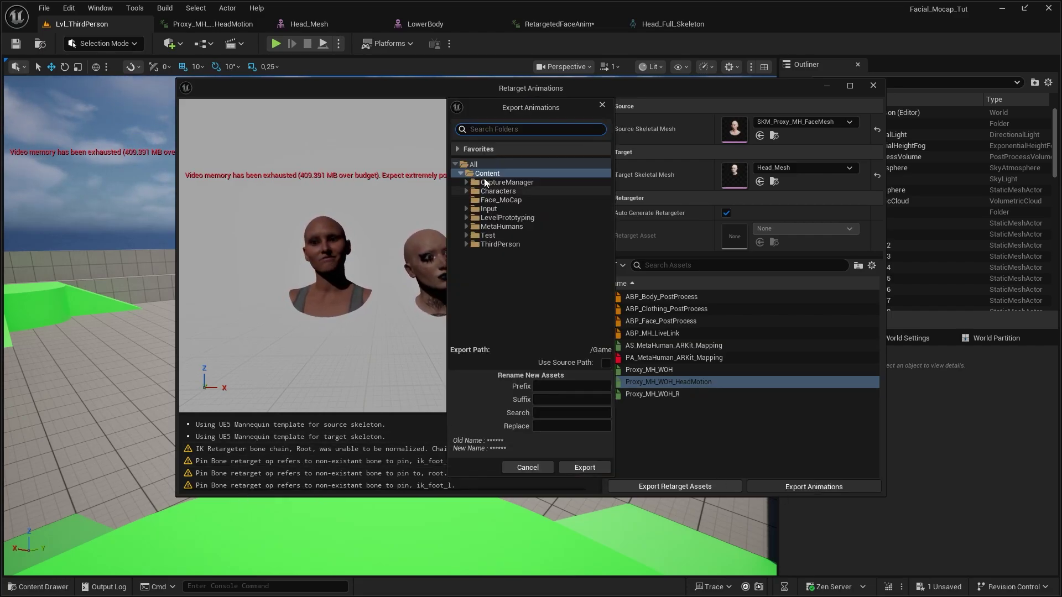
left_click(584, 467)
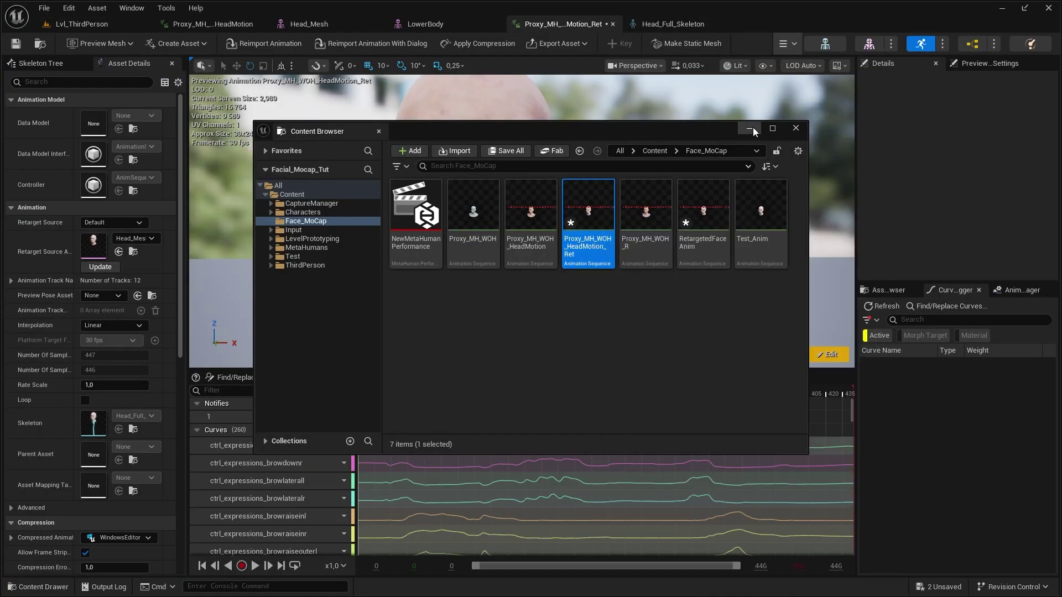
left_click(750, 129)
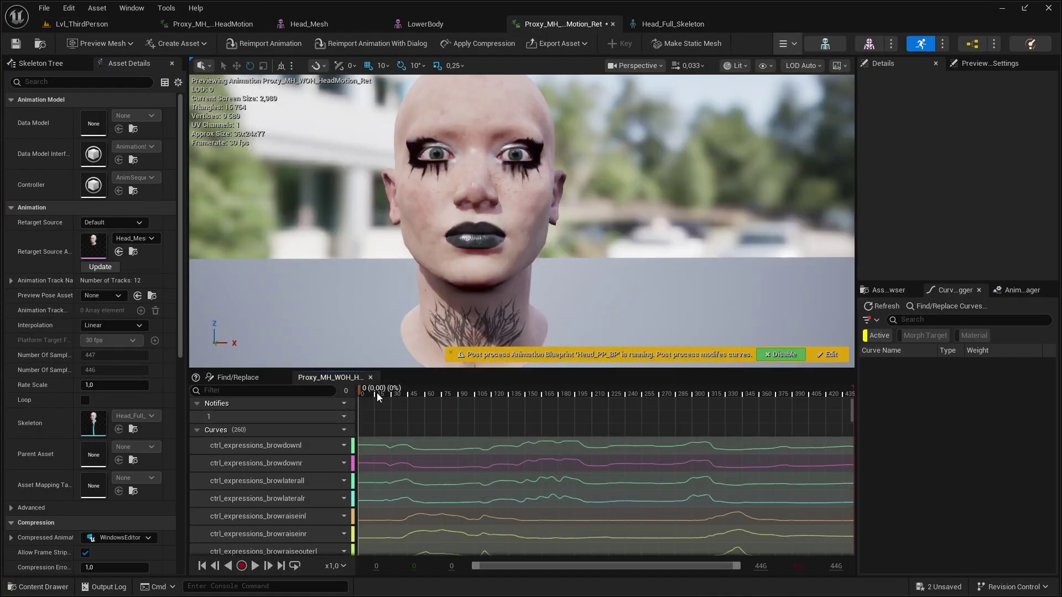
Preview the _Ret animation, compare the Head_Mesh and HeadMotion editors, then return to Lvl_ThirdPerson
left_click(255, 567)
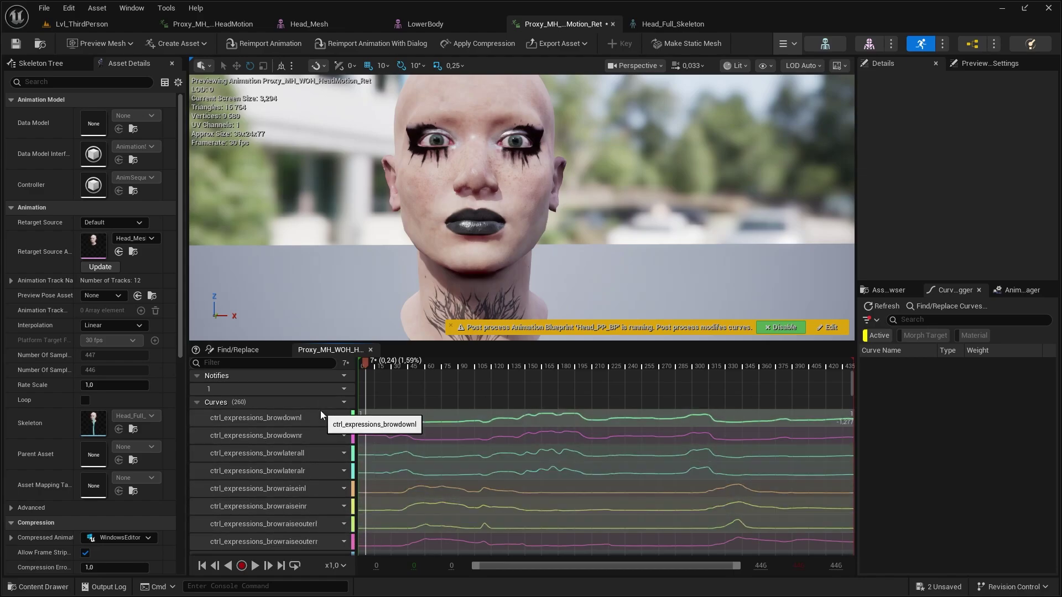
left_click(340, 26)
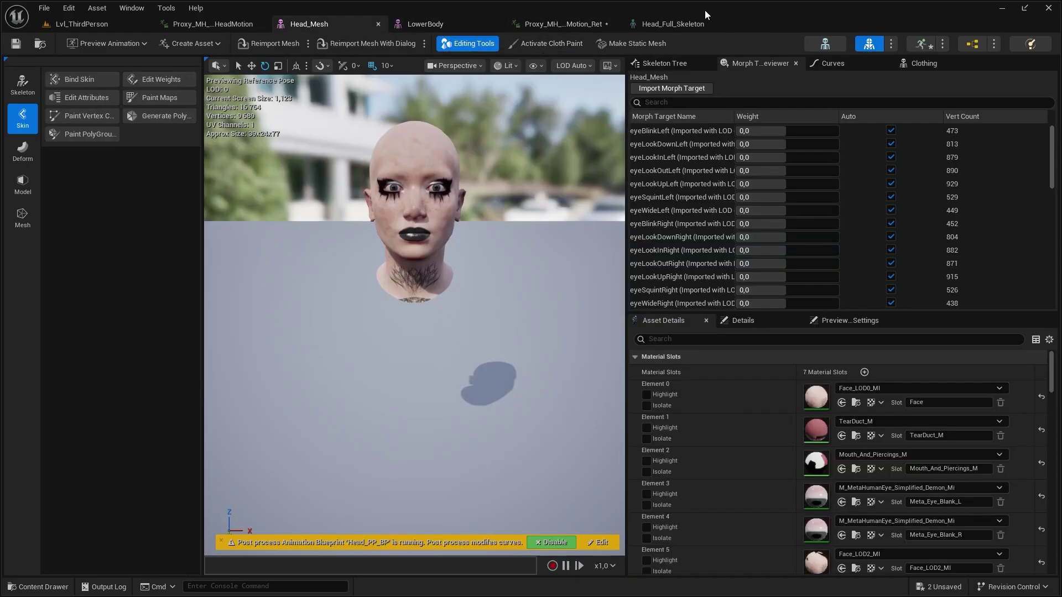
left_click(565, 18)
left_click(228, 25)
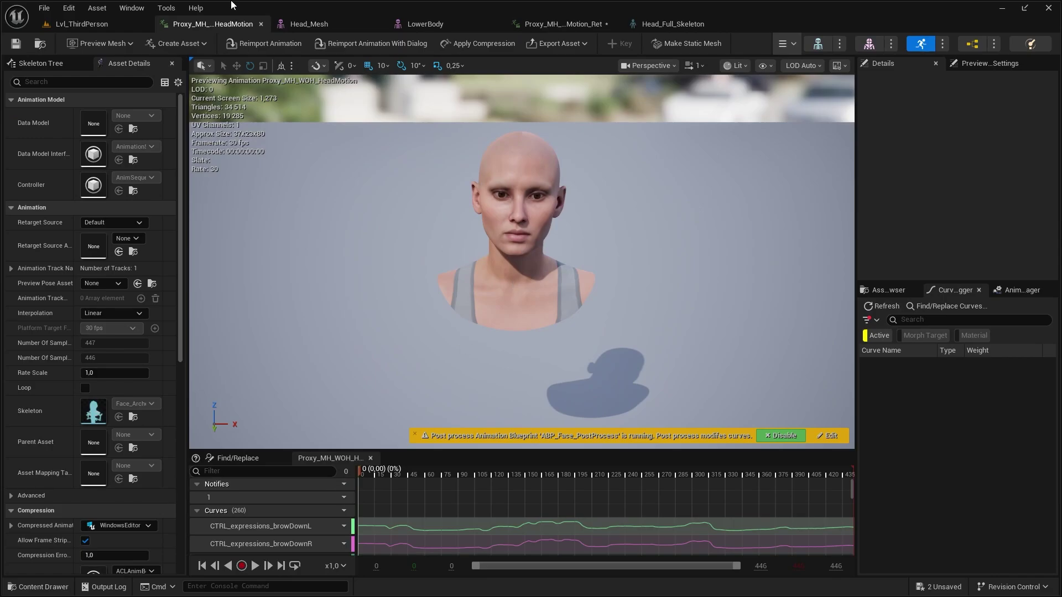
left_click(80, 24)
Add a new level sequence to the level and save it as BakeSeq
left_click(241, 43)
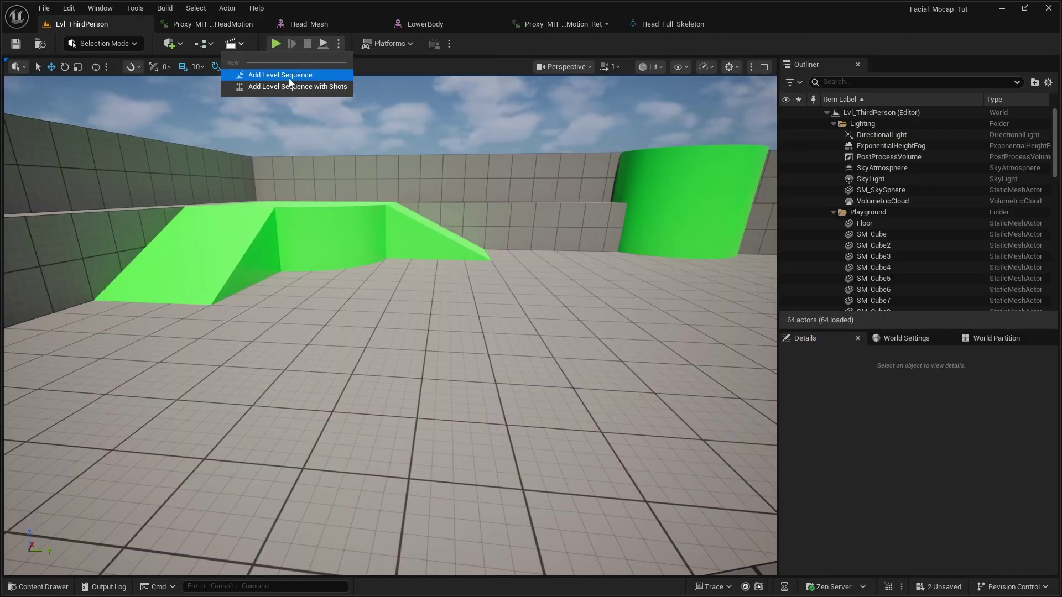
left_click(297, 74)
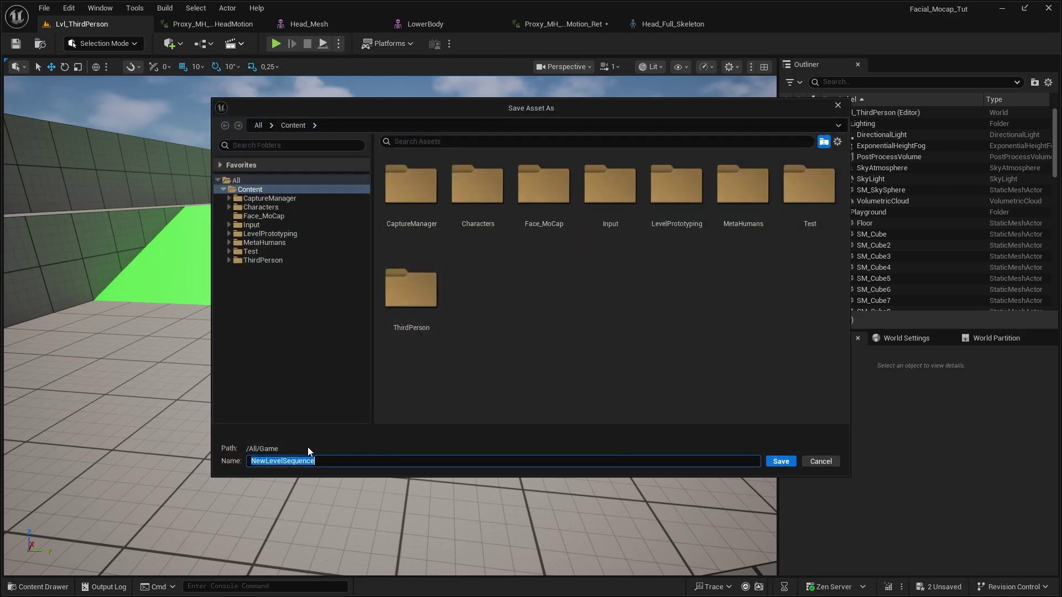
type("BakeSeq")
key("Return")
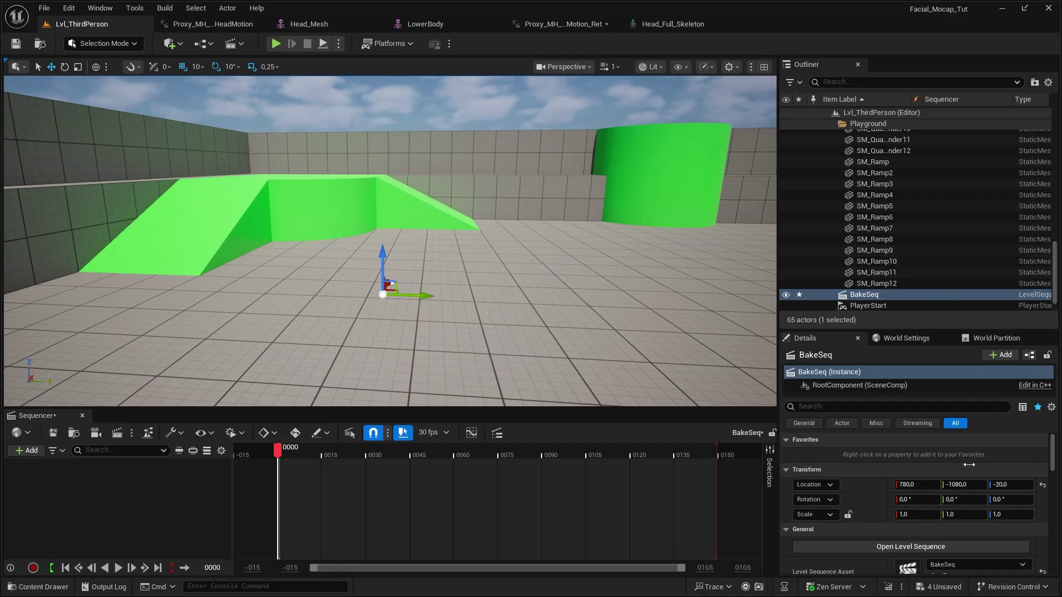
Place SKM_Proxy_MH_BodyMesh from MetaHumans/Proxy_MH_1/Body into the level viewport
scroll(969, 465, "down", 2)
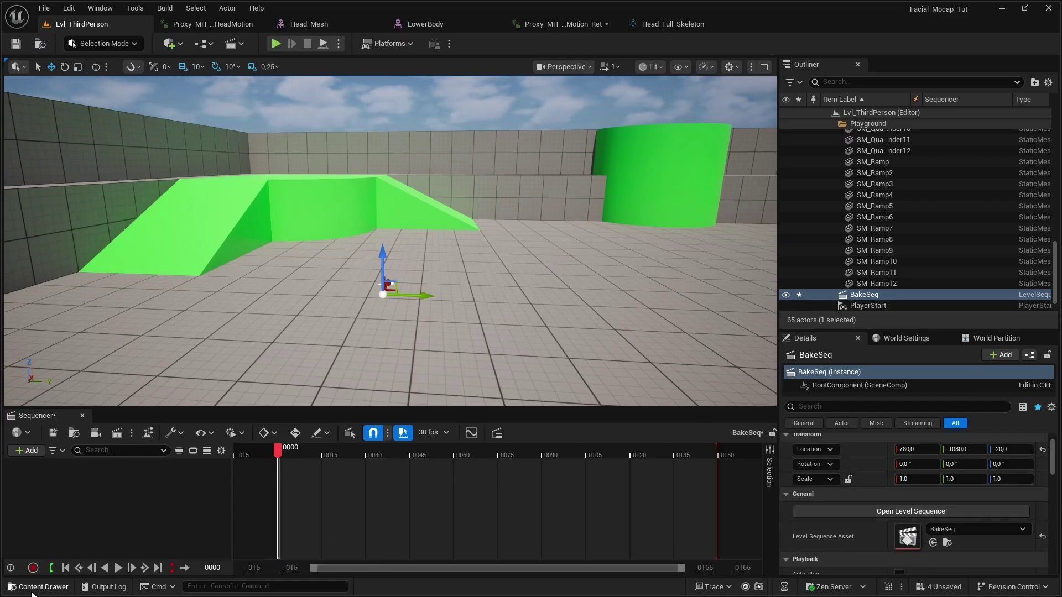
left_click(32, 588)
left_click(73, 492)
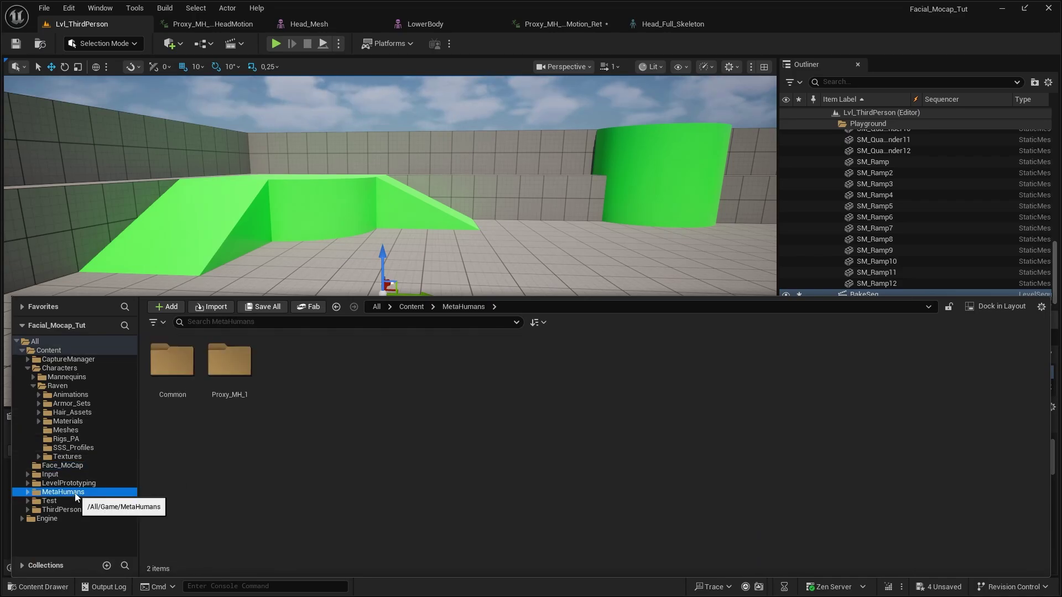
double_click(230, 361)
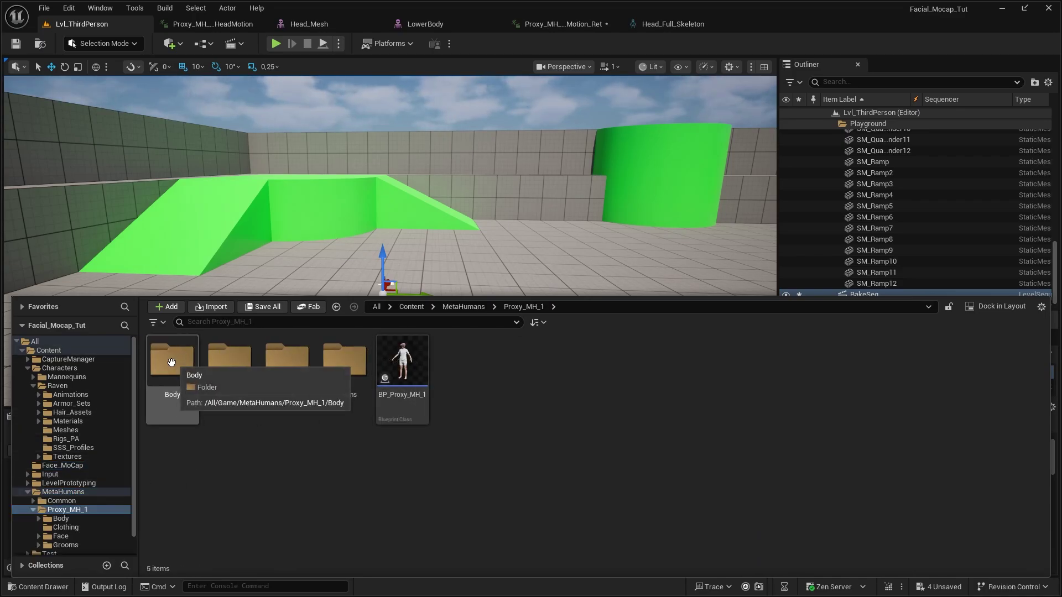
double_click(170, 363)
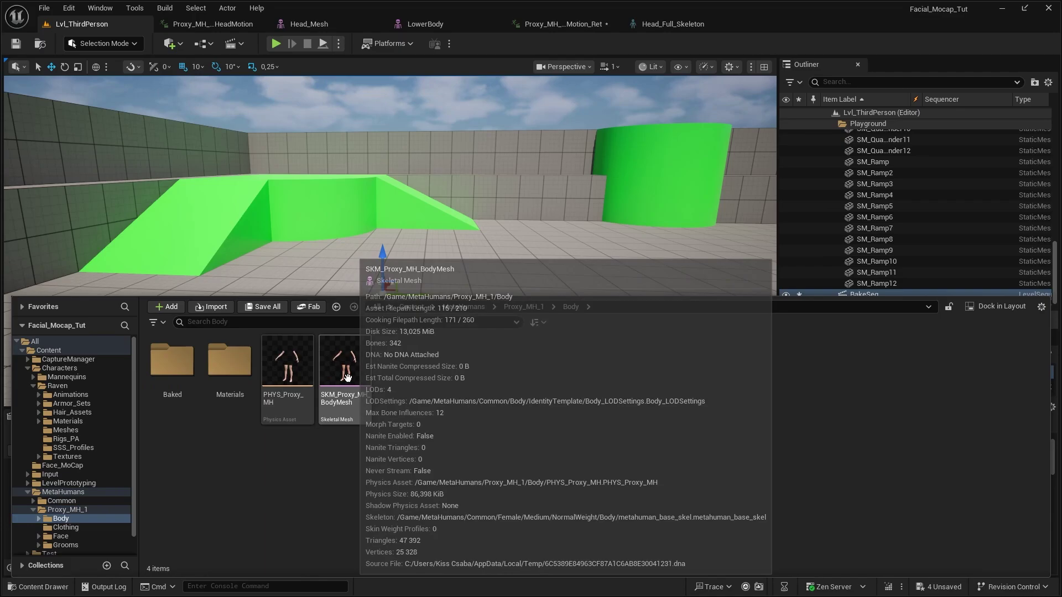
left_click(347, 377)
left_click_drag(451, 264, 481, 307)
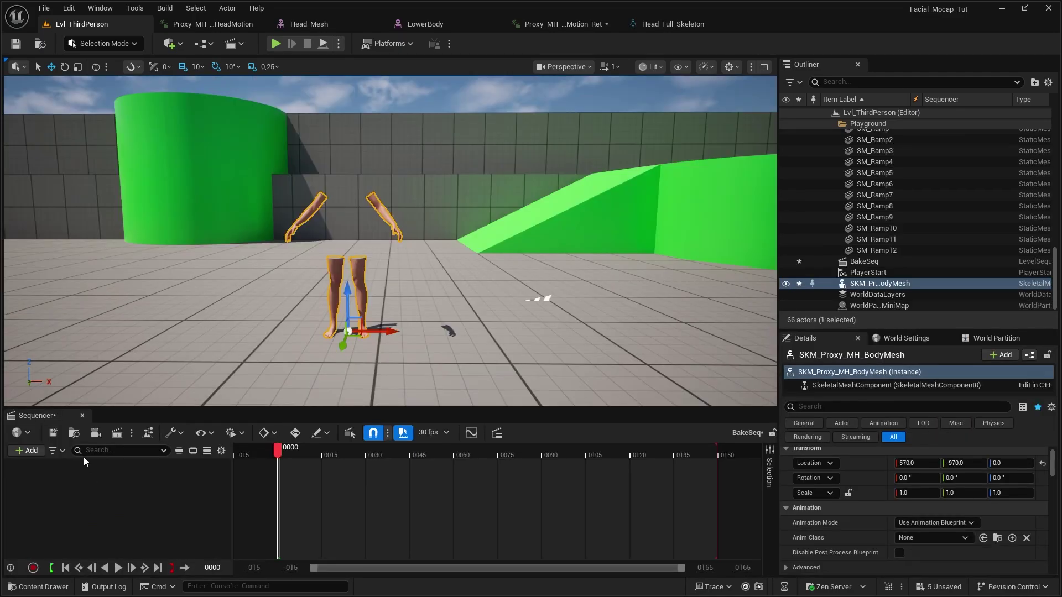
Add SKM_Proxy_MH_BodyMesh to BakeSeq as an actor track
left_click(41, 454)
mouse_move(73, 236)
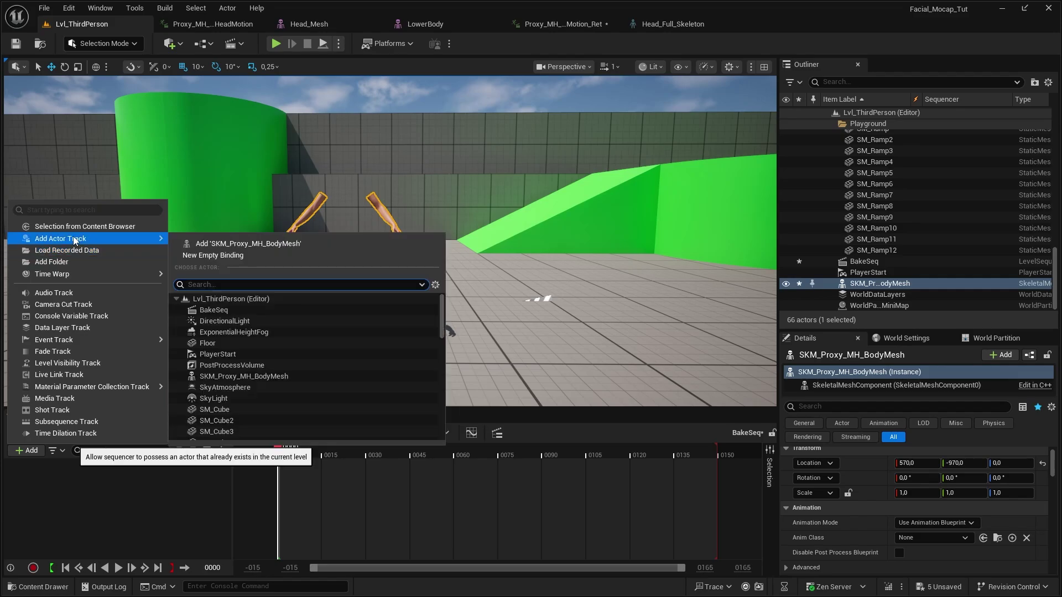
left_click(237, 244)
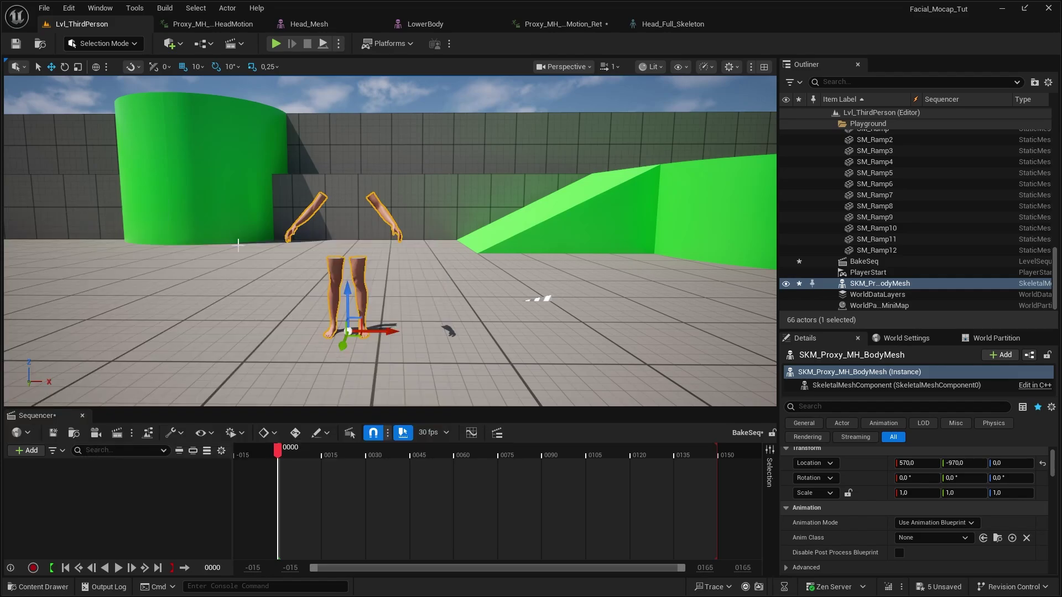
left_click(812, 194)
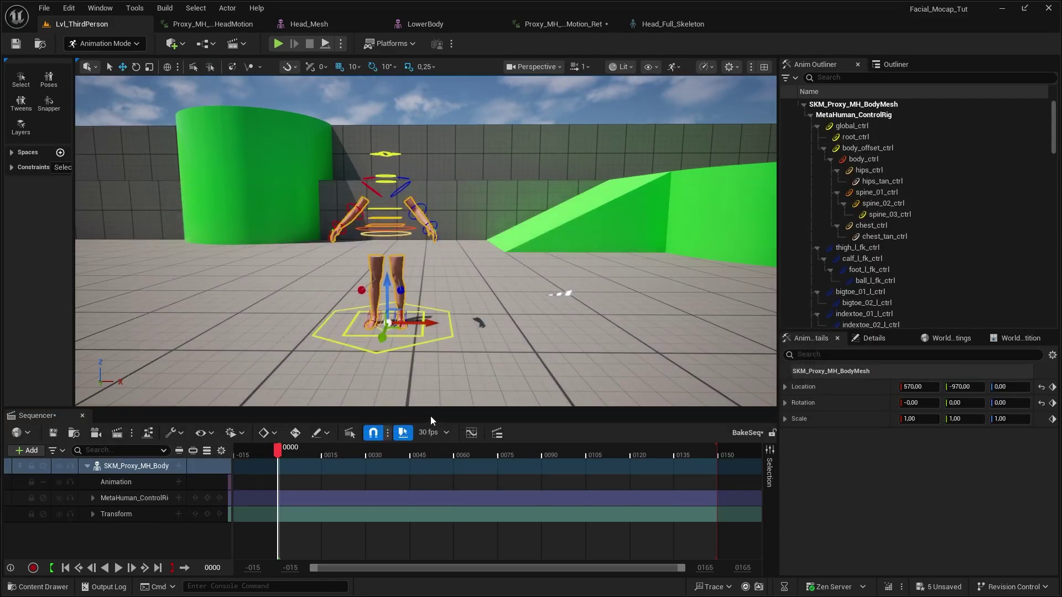
Give the body track a Proxy_MH_WOH_HeadMotion animation section and scrub to preview it
left_click(179, 413)
mouse_move(204, 252)
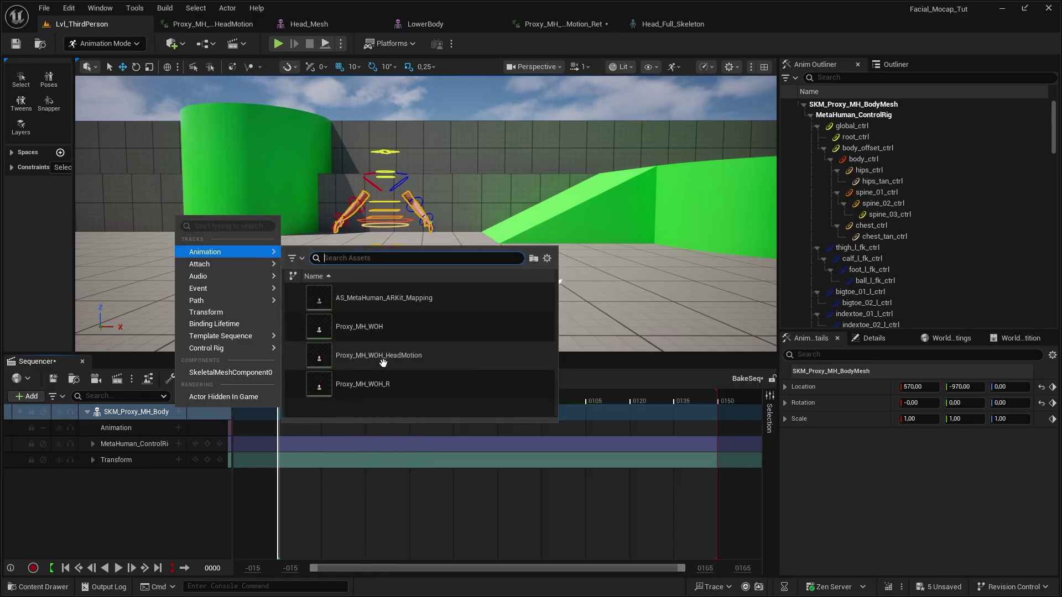
left_click(413, 362)
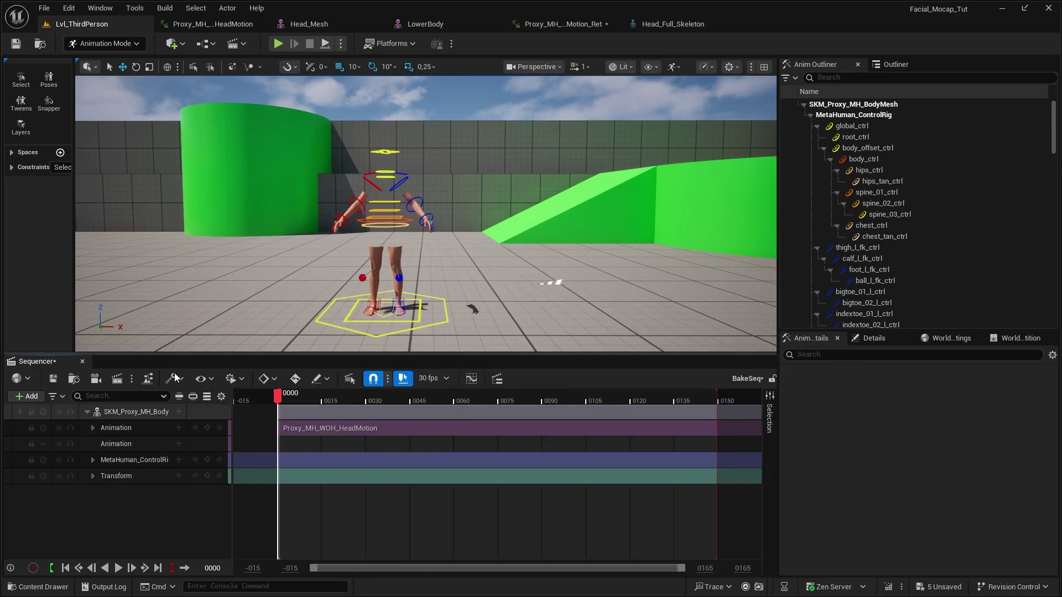
left_click_drag(278, 394, 538, 396)
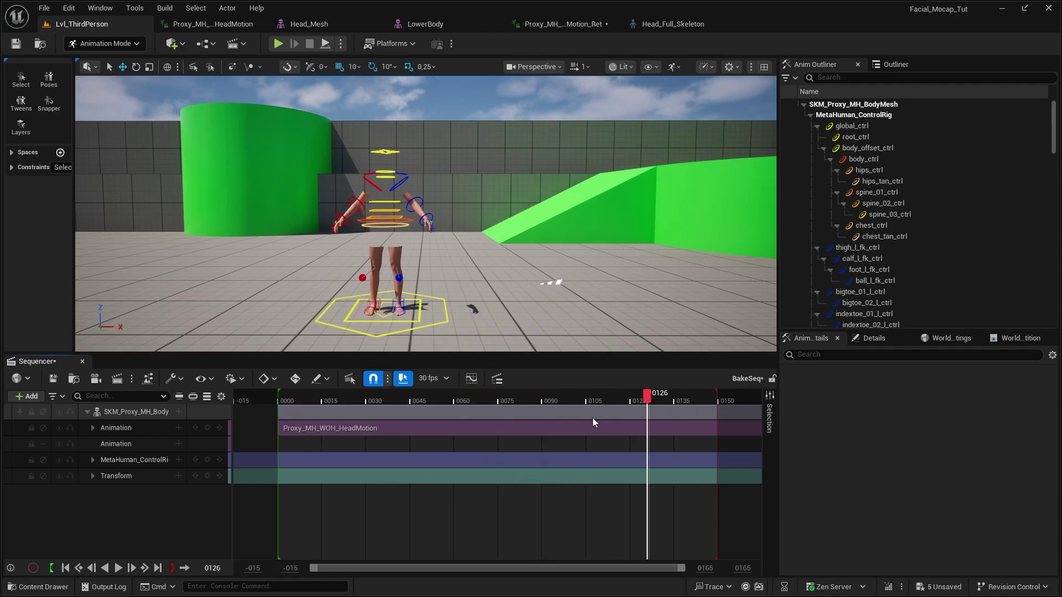
Delete the MetaHuman_ControlRig track from the body track and scrub the animation without it
left_click_drag(593, 422, 347, 440)
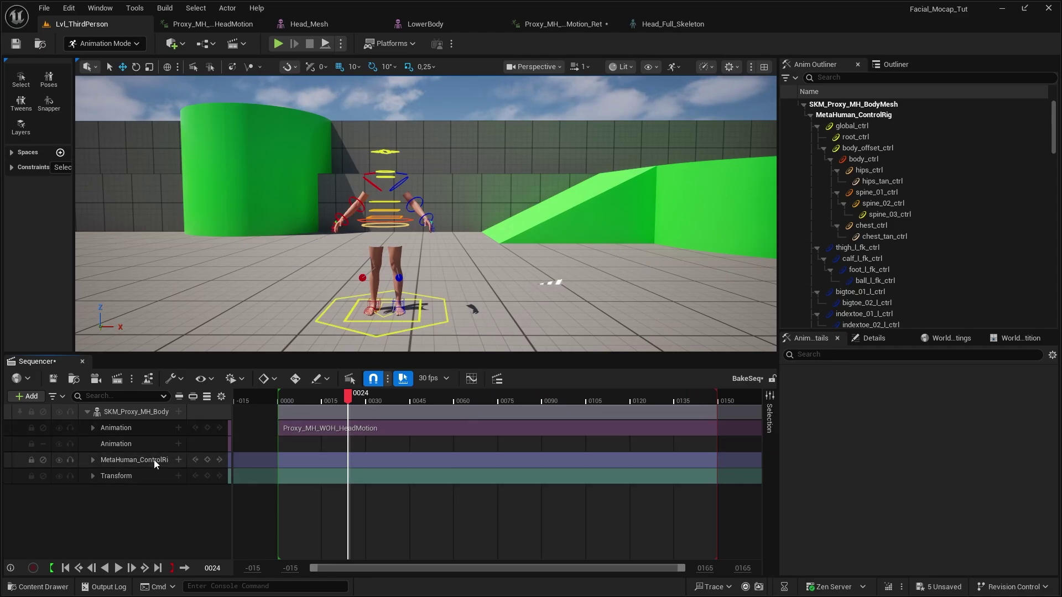
left_click(111, 460)
key("Delete")
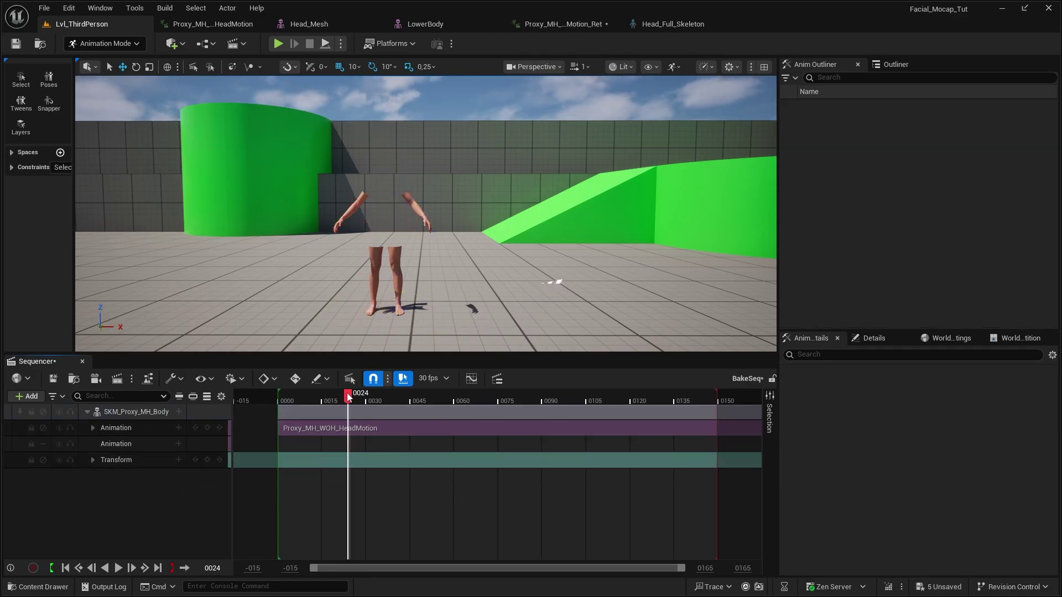
left_click_drag(348, 398, 460, 397)
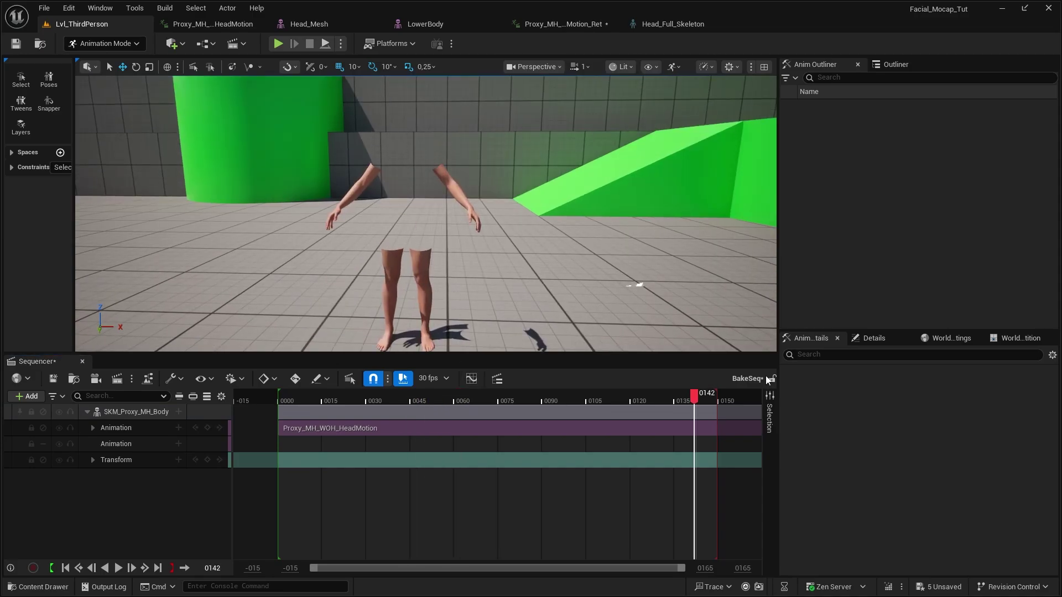
left_click(399, 397)
Zoom the timeline out and extend the playback range to about frame 450
left_click_drag(705, 569, 811, 568)
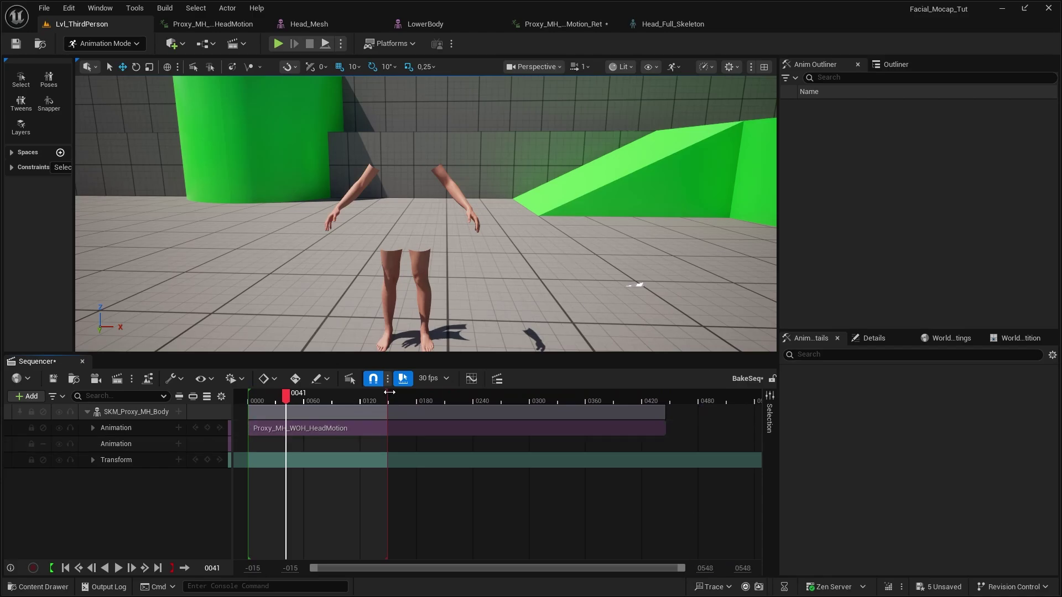
left_click_drag(390, 392, 674, 400)
left_click(166, 412)
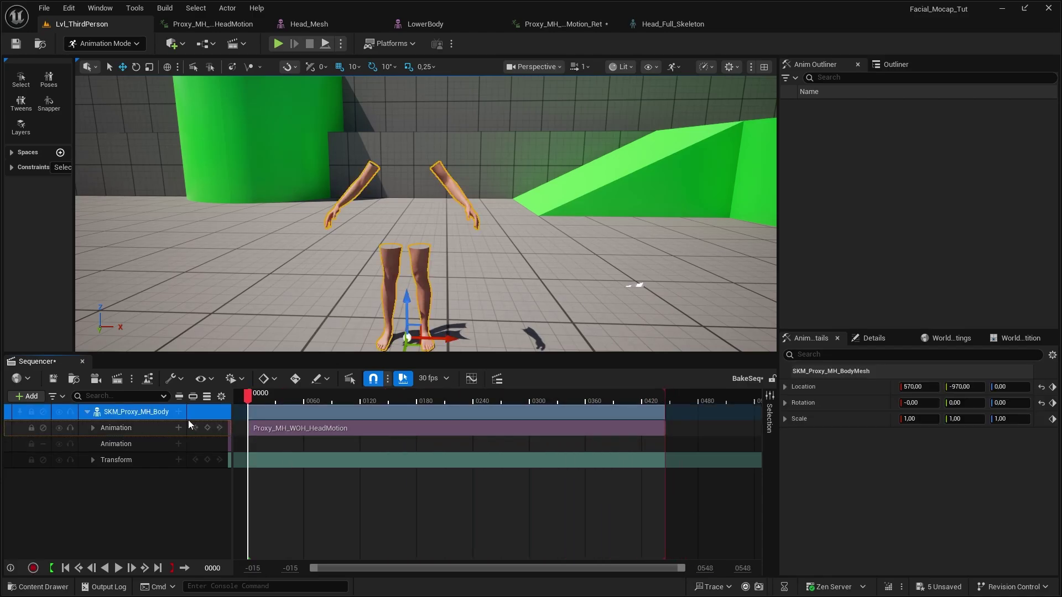
Bake the SKM_Proxy_MH_Body track into an animation sequence named BodyMovment and export it
right_click(155, 411)
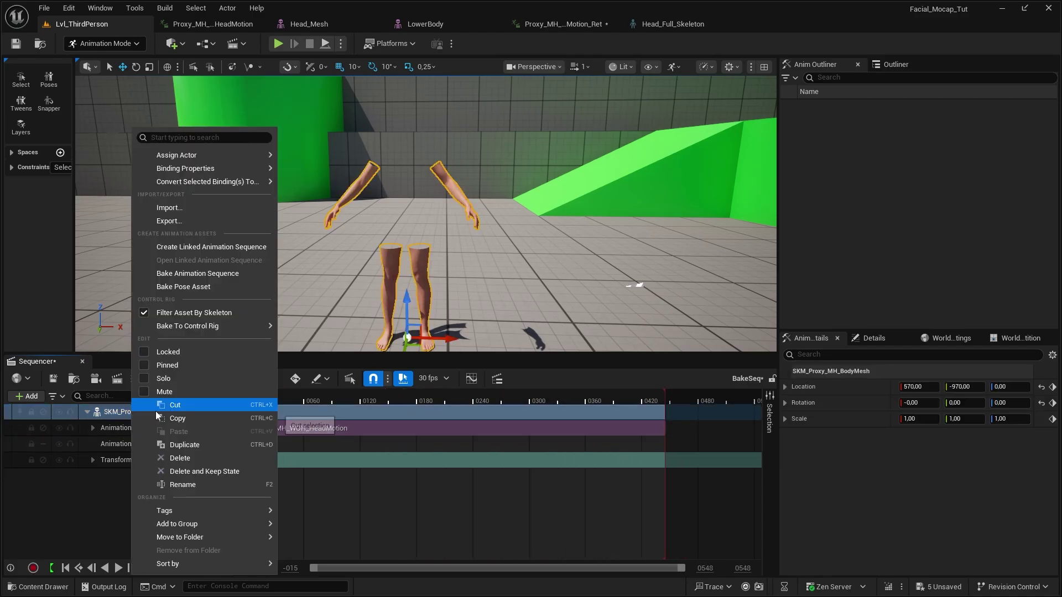
left_click(241, 275)
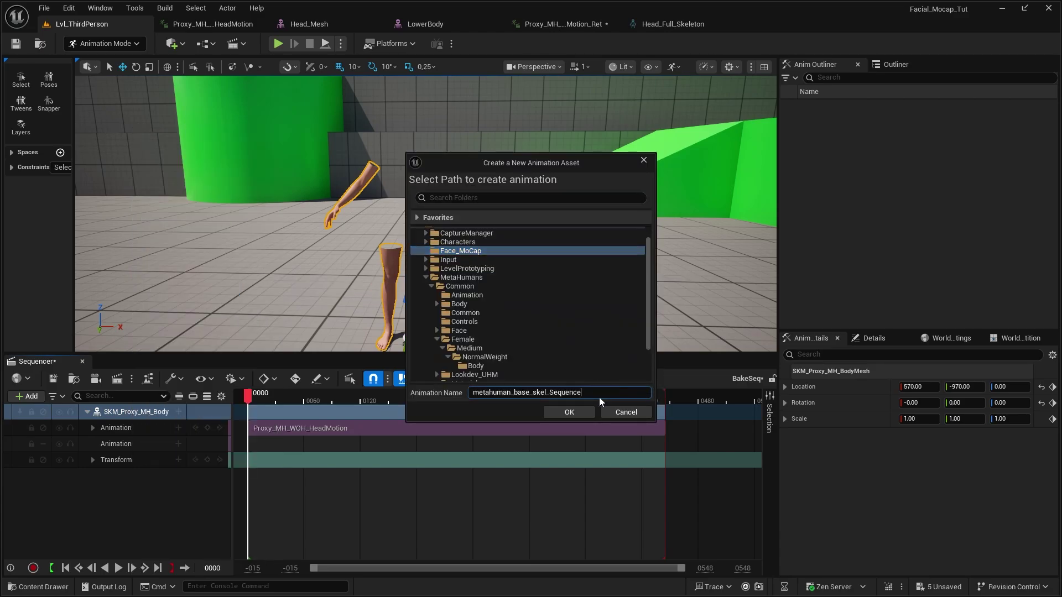
key("ctrl+a")
type("BodyMovment")
left_click(572, 412)
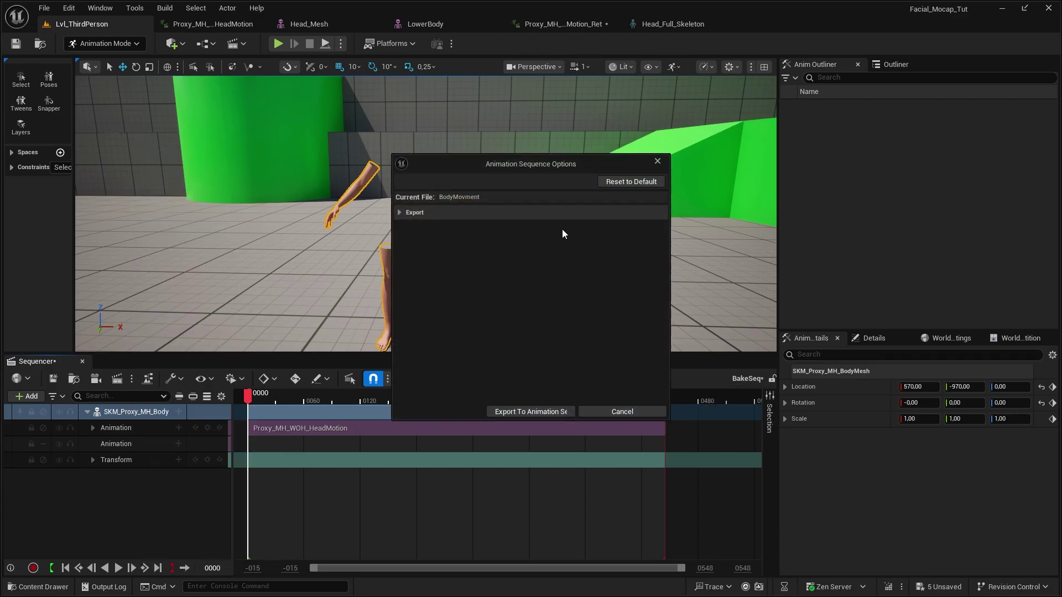
left_click(399, 213)
scroll(668, 228, "down", 5)
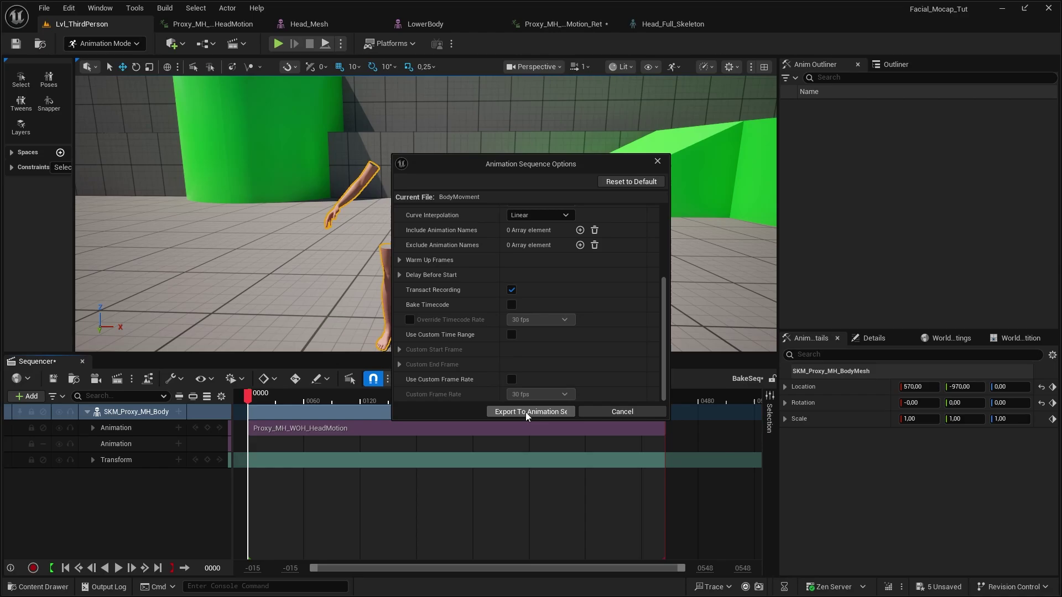
left_click(530, 412)
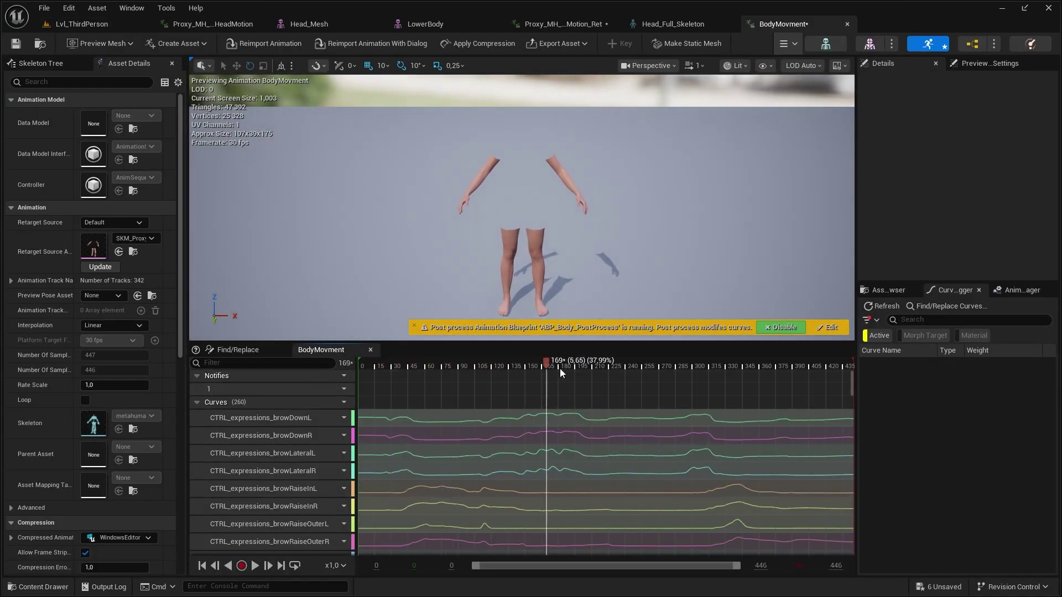
Export the retargeted BodyMovment_RET animation, then open and scrub the exported result
left_click(492, 366)
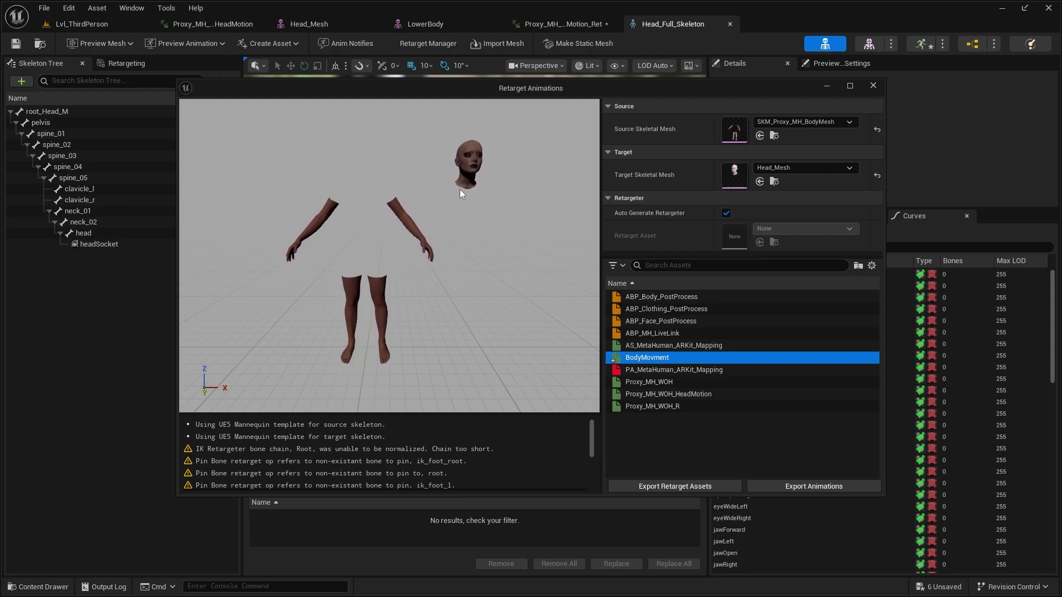
left_click(813, 486)
left_click(615, 344)
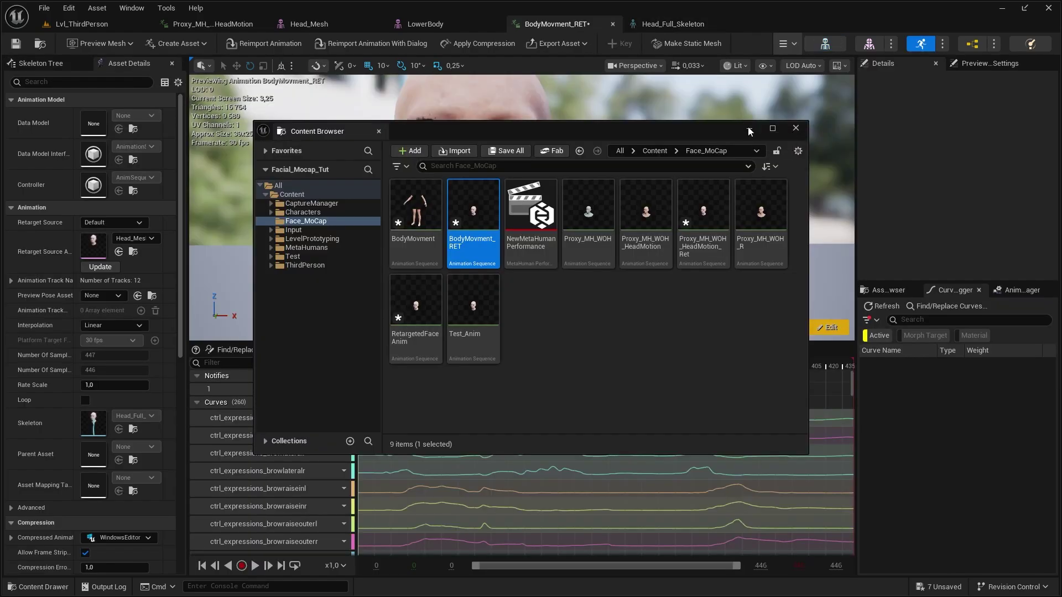
left_click(538, 33)
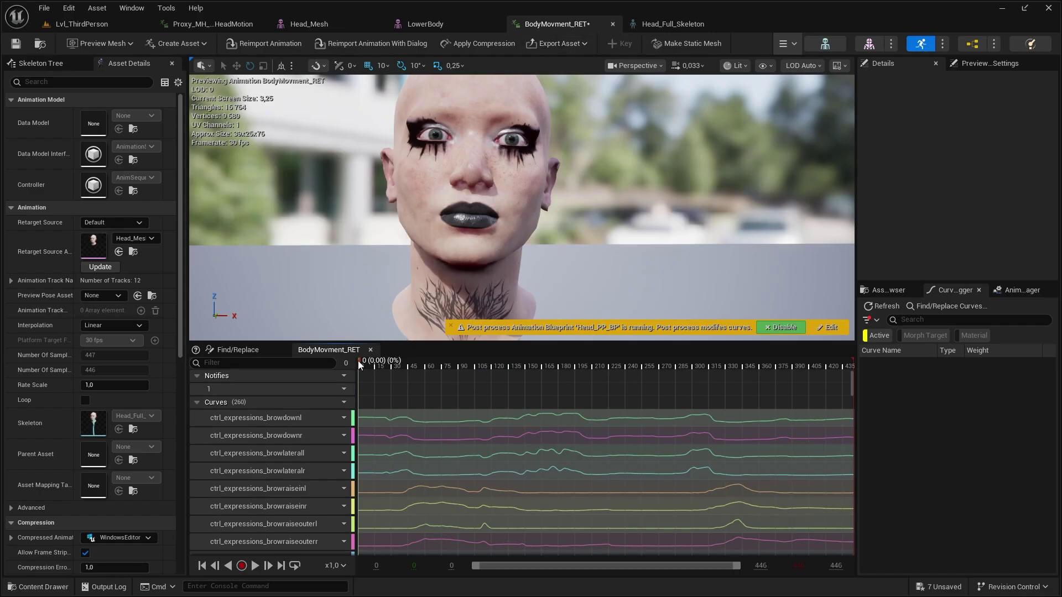
left_click_drag(359, 360, 848, 370)
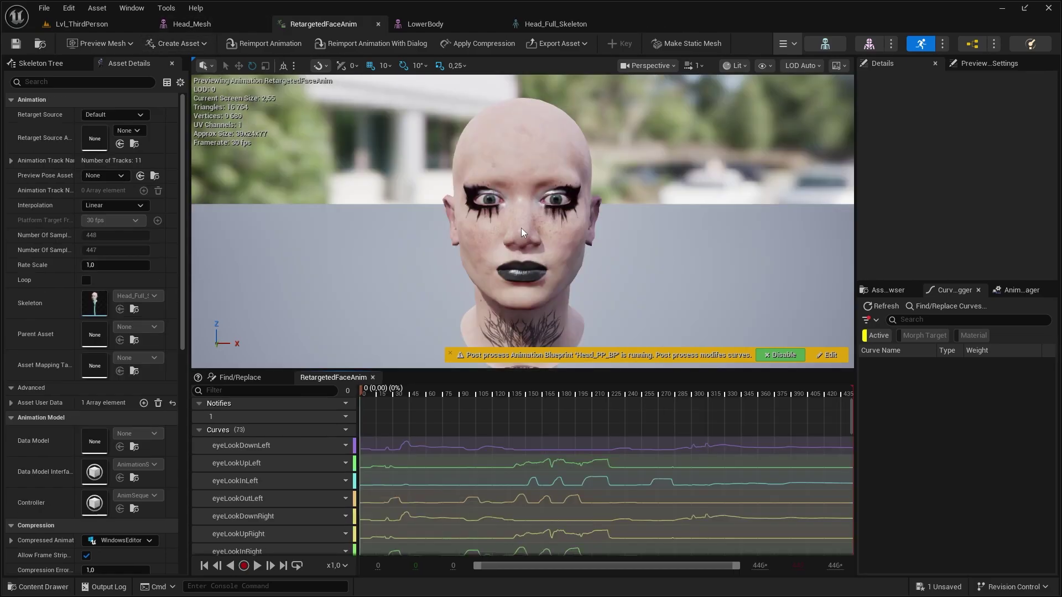
Copy the eyeLook curves from RetargetedFaceAnim, starting at eyeLookDownLeft
left_click(257, 445)
scroll(271, 492, "down", 3)
left_click(250, 483, "shift")
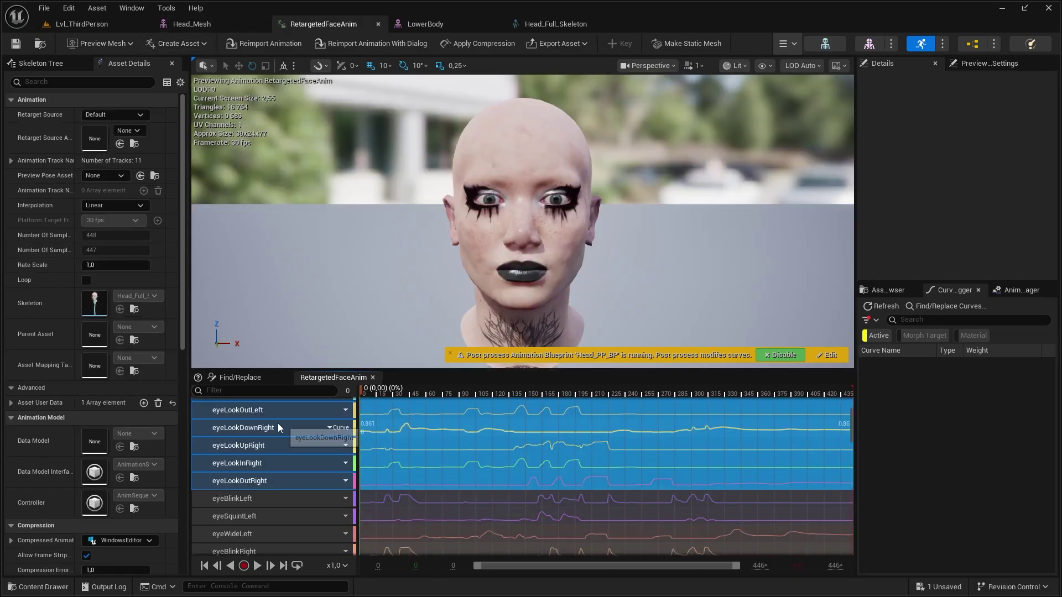
right_click(244, 415)
left_click(279, 473)
Open BodyMovment_RET and play its preview, scrubbing to around frame 132
key("ctrl+space")
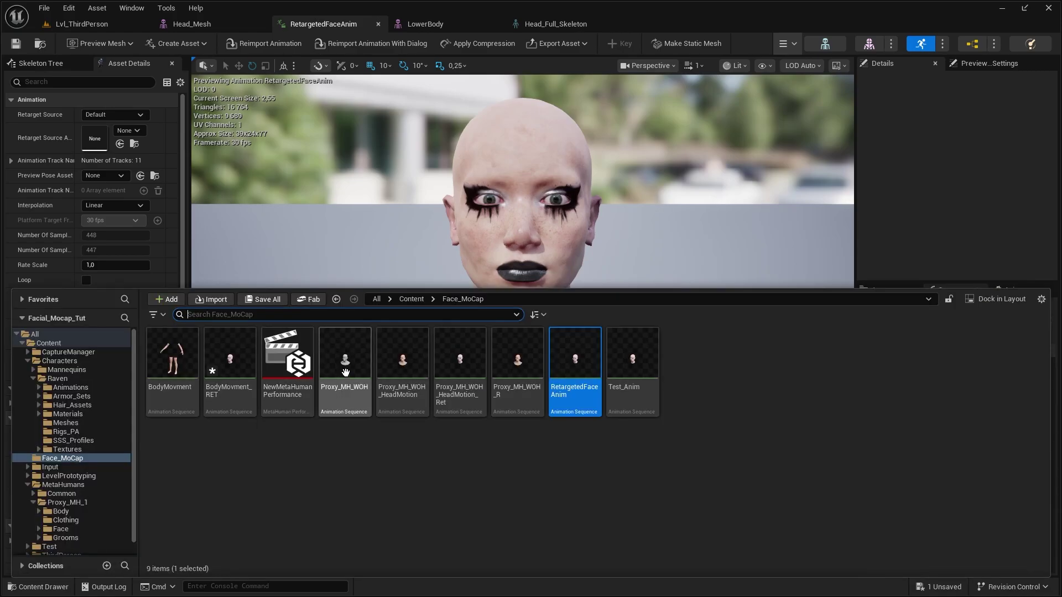
double_click(229, 359)
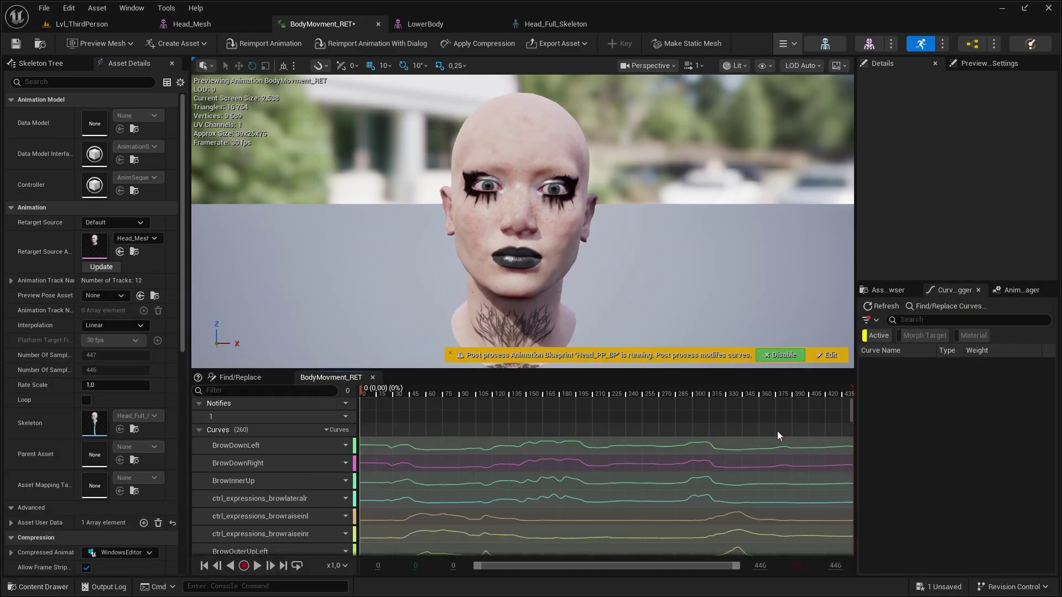
right_click(778, 431)
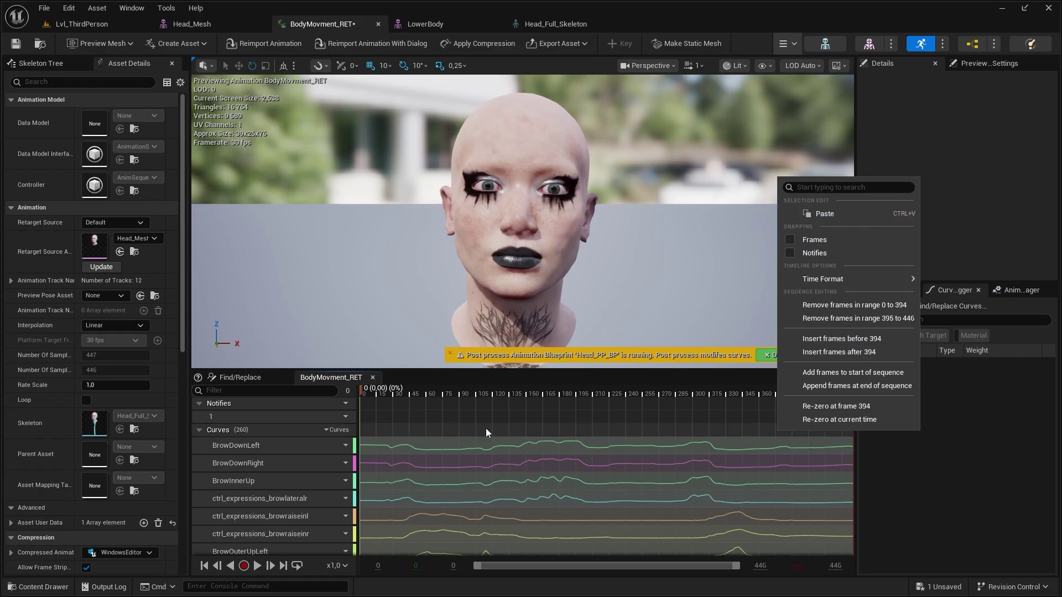
left_click(543, 414)
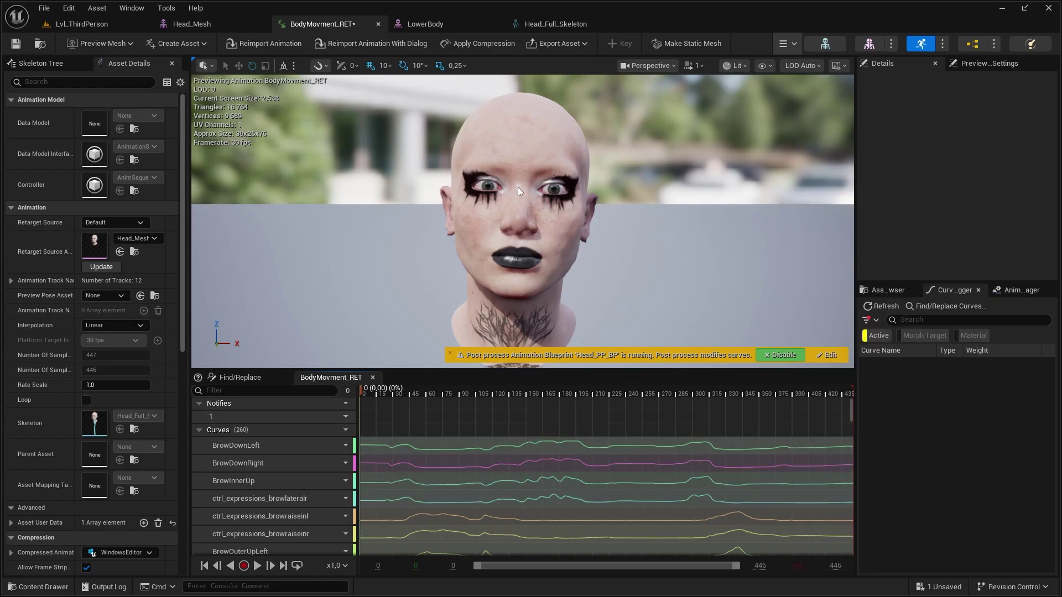
left_click(257, 565)
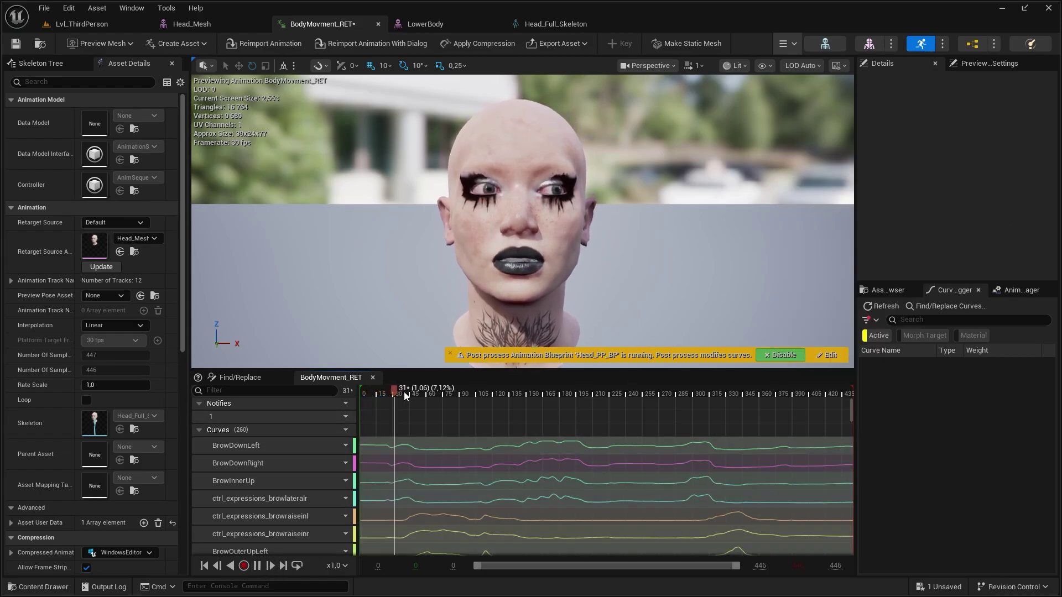
left_click_drag(430, 395, 751, 414)
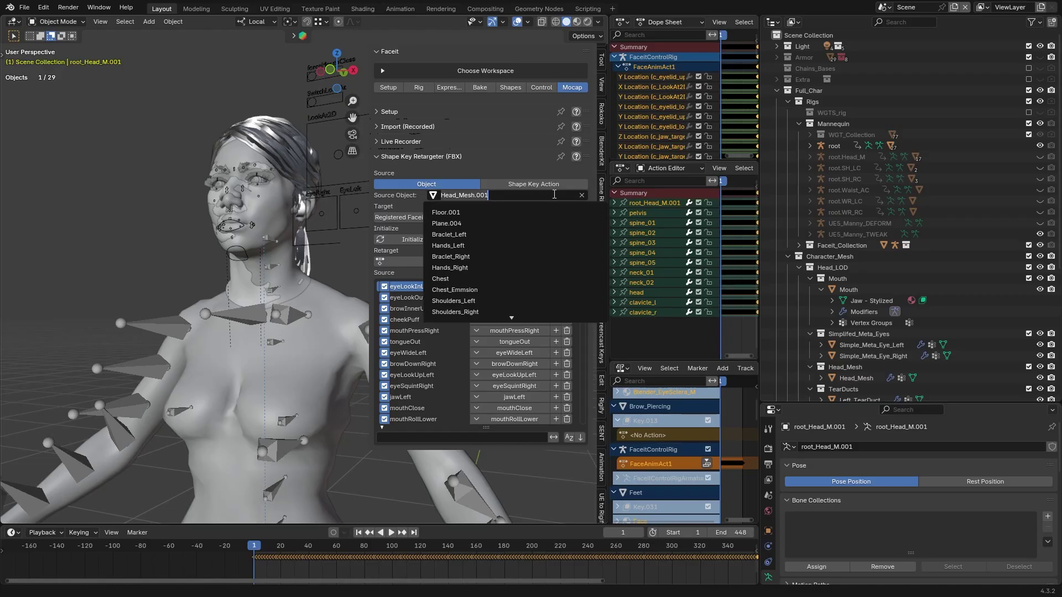
Set Faceit's retarget source object to Head_Mesh.002, retarget the action, and play it
left_click(582, 194)
scroll(867, 376, "down", 8)
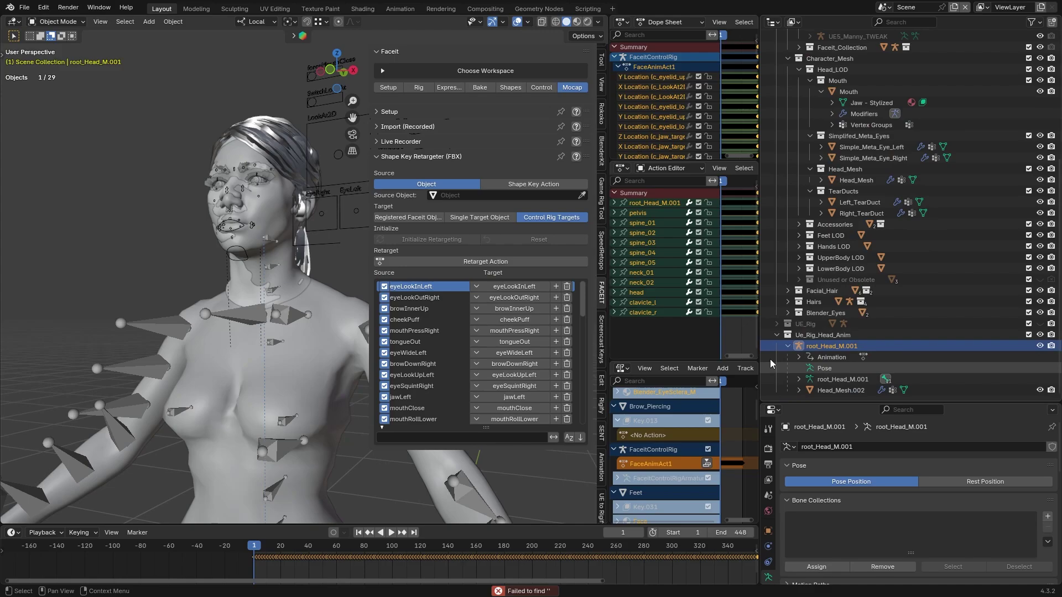
left_click(819, 357)
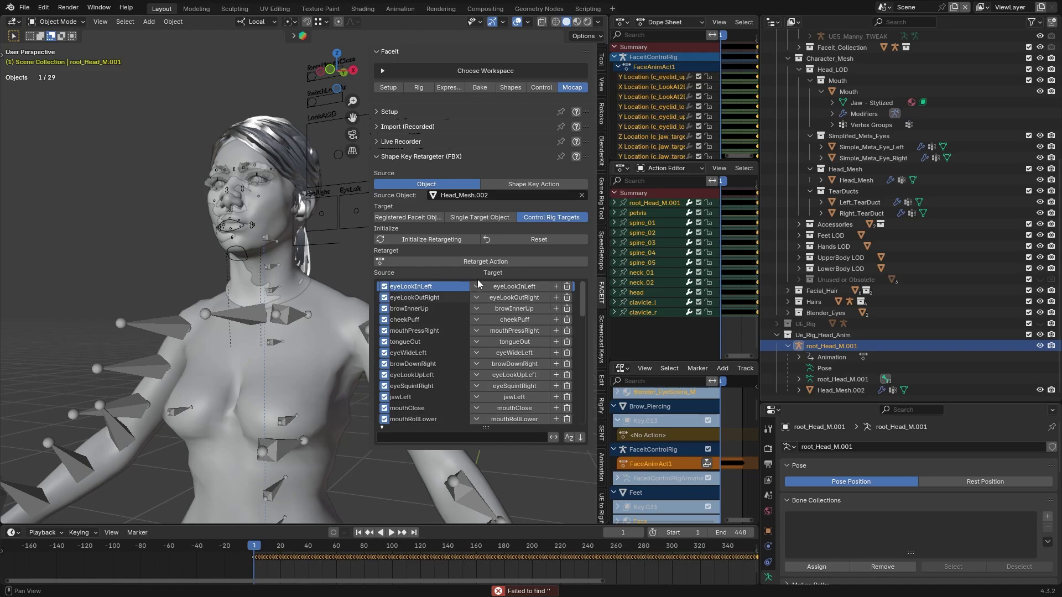
left_click(479, 262)
key("space")
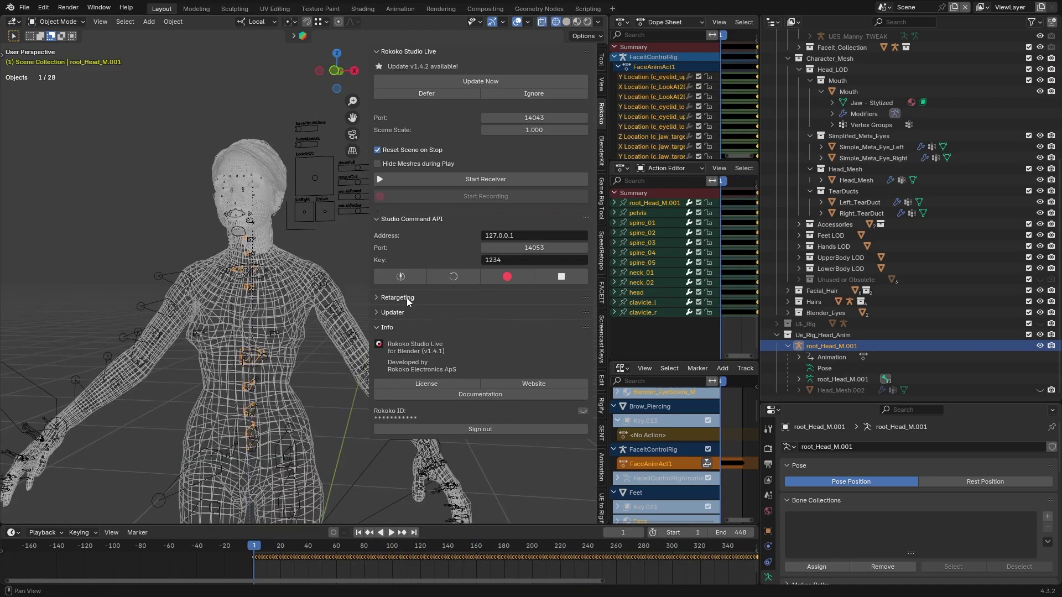
Build Rokoko's bone list from root_Head_M.001 to root and retarget the body animation
left_click(398, 298)
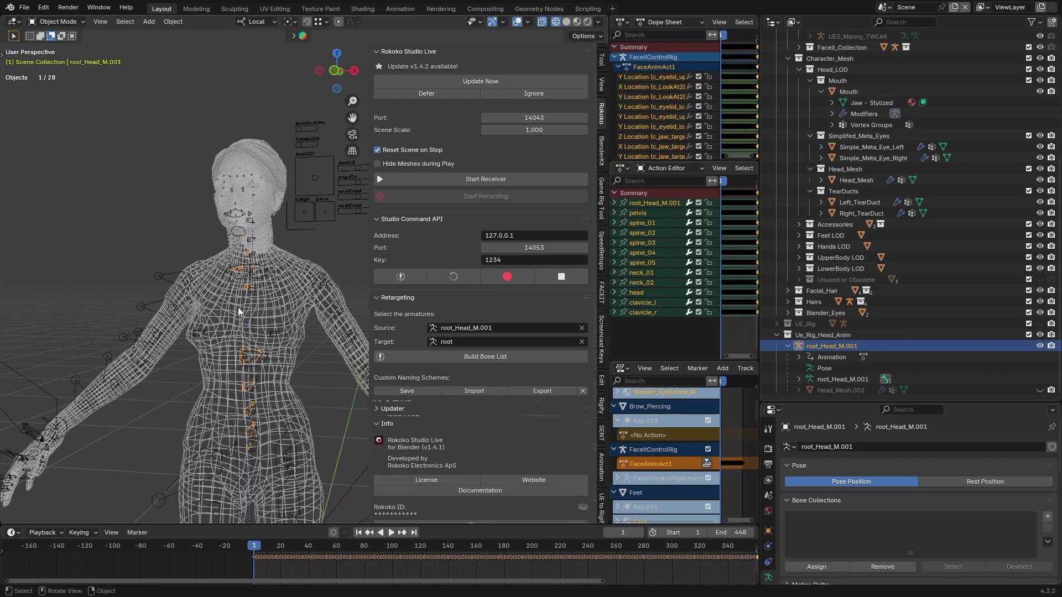
middle_click_drag(239, 312, 277, 276)
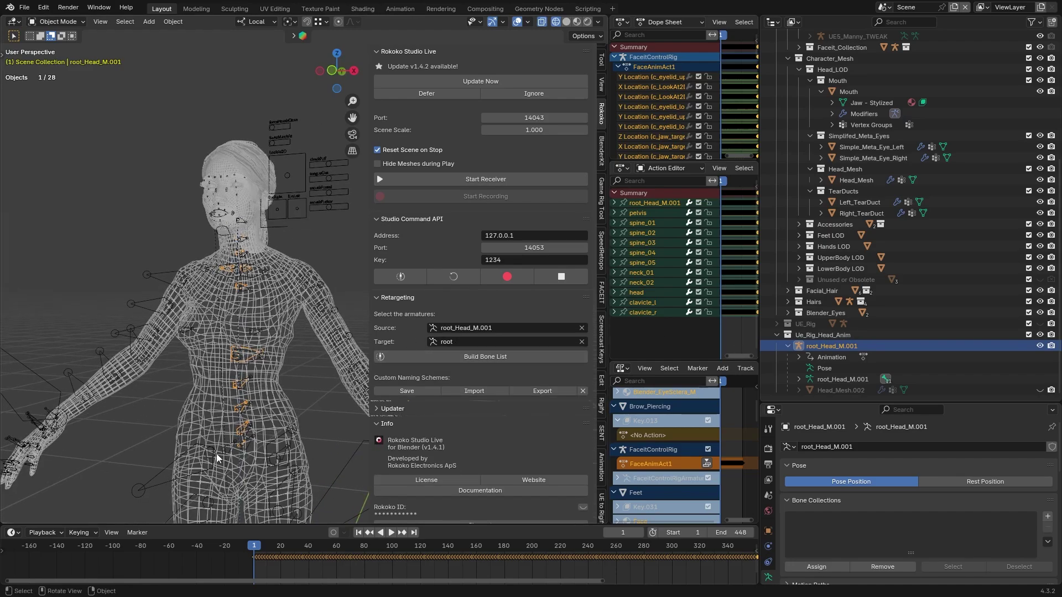
middle_click_drag(217, 458, 310, 387)
left_click(493, 357)
scroll(521, 487, "down", 2)
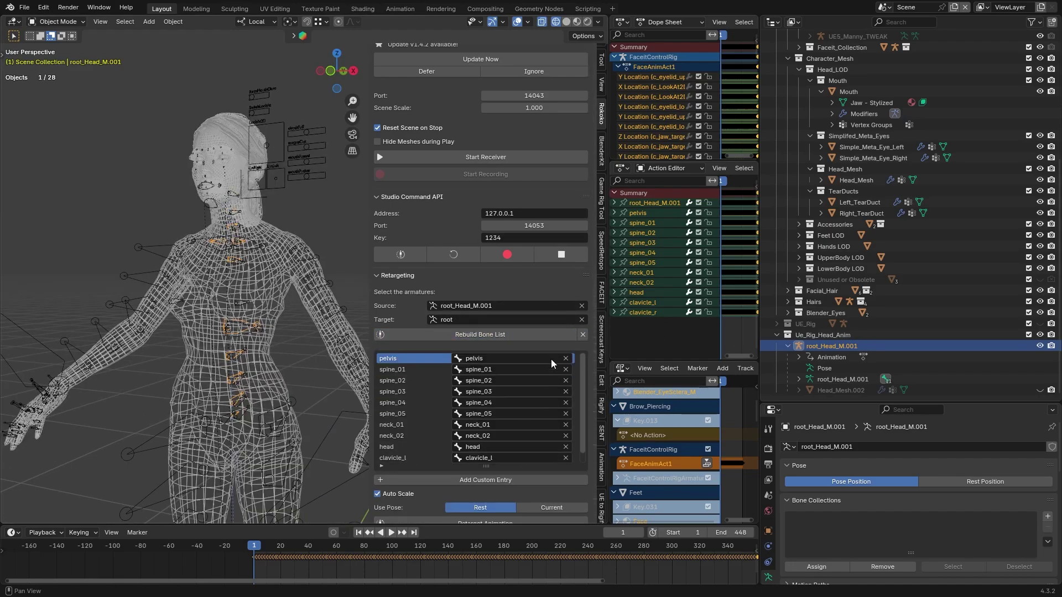
left_click(937, 479)
left_click(330, 287)
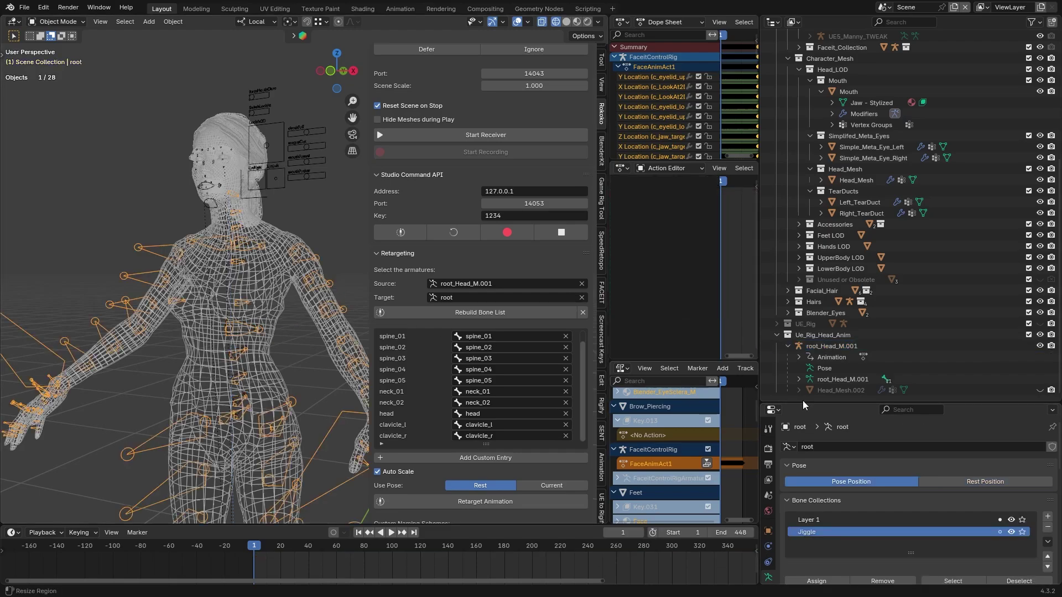
left_click(976, 482)
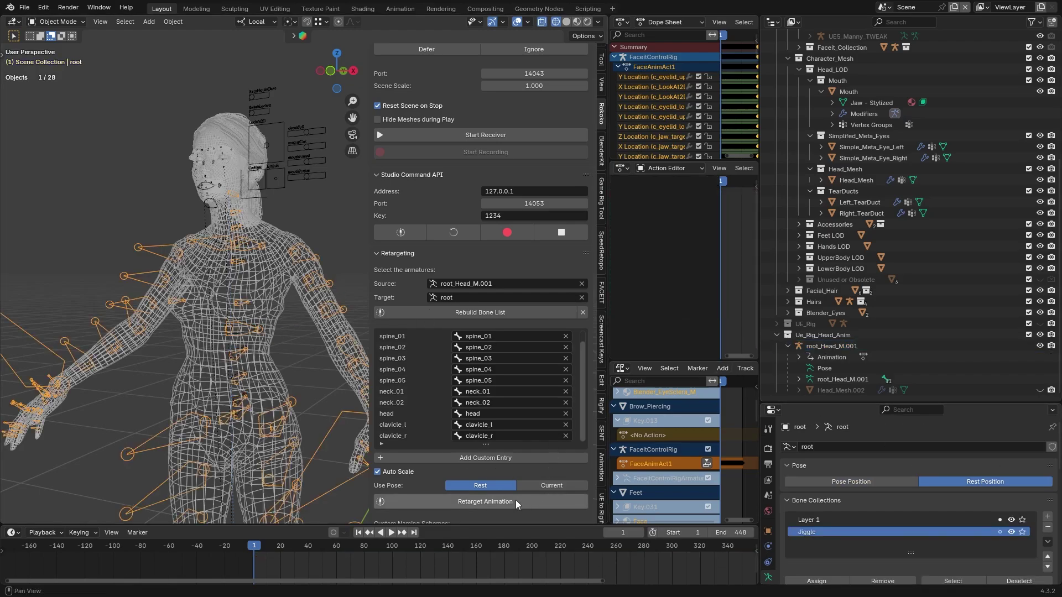
left_click_drag(268, 549, 491, 549)
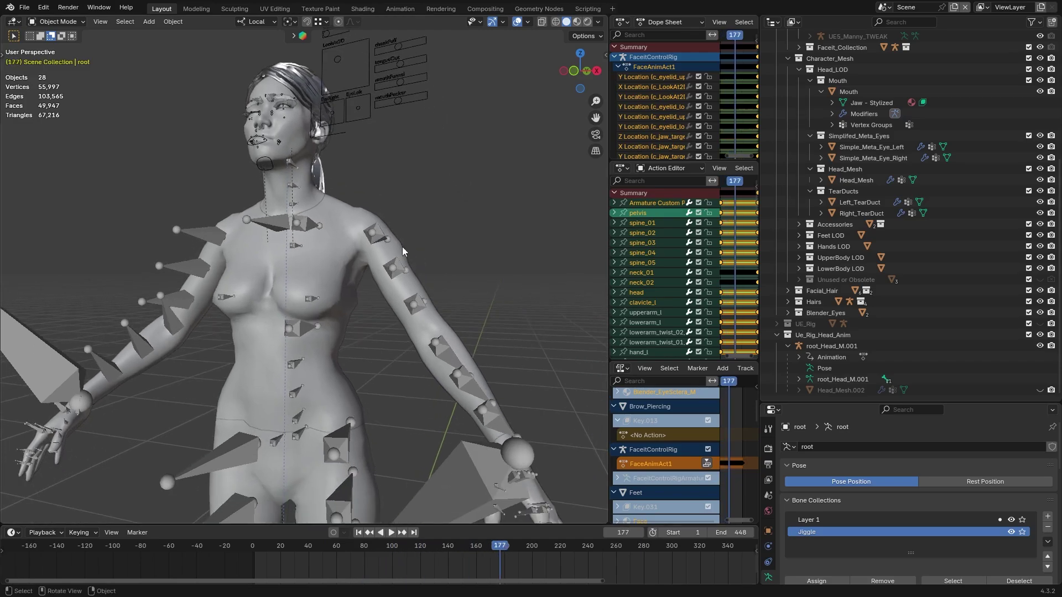
Enlarge the Dope Sheet, put the root armature in Pose Mode, and select all its bones
key("space")
left_click(316, 306)
left_click_drag(610, 166, 623, 331)
key("ctrl+Tab")
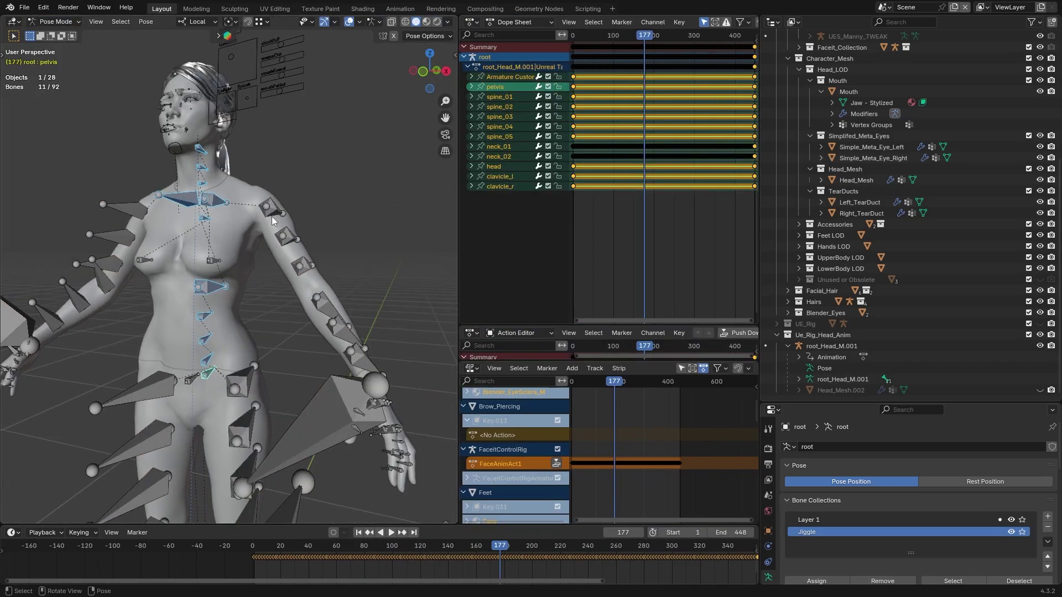
left_click(289, 192)
key("a")
scroll(243, 235, "down", 3)
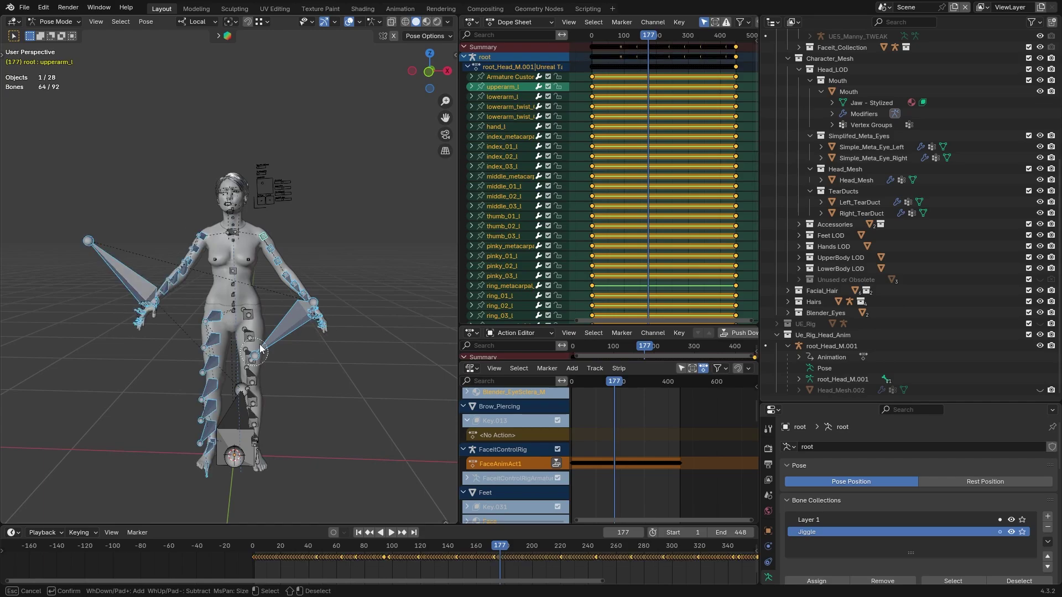
scroll(243, 235, "up", 2)
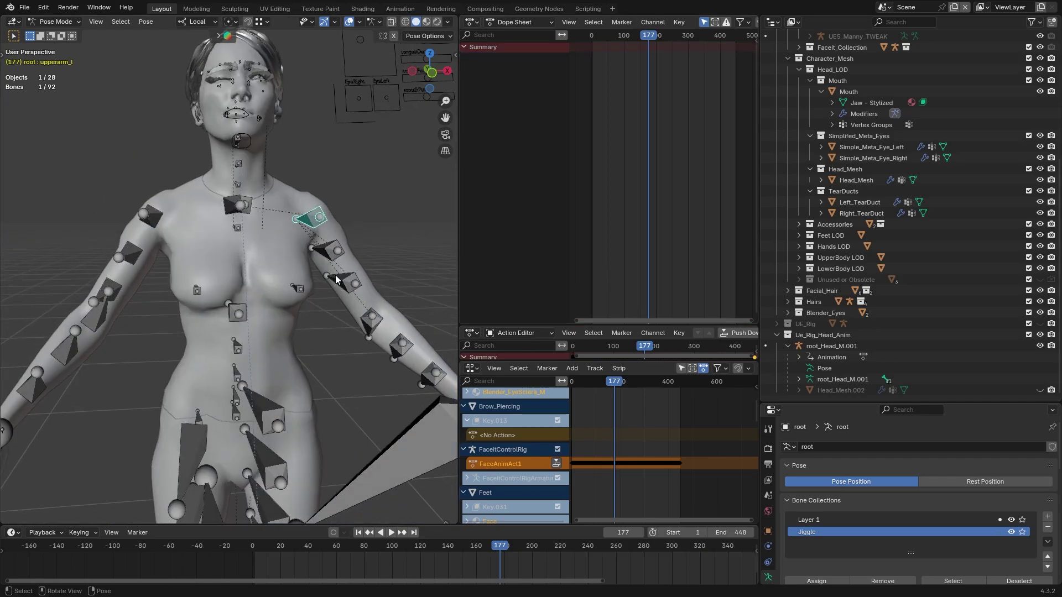
middle_click_drag(243, 238, 237, 275)
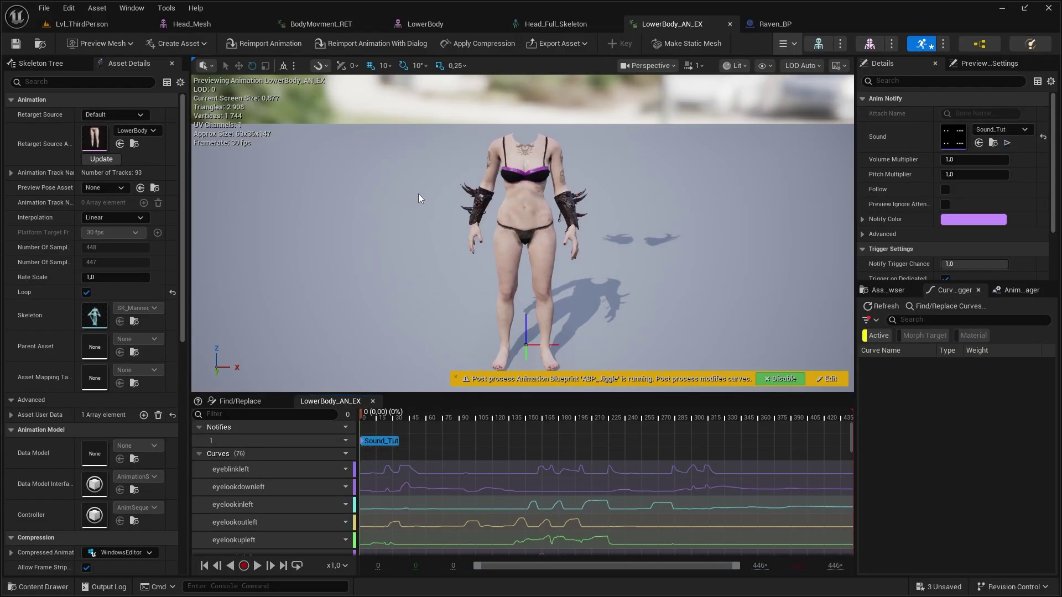
Inspect the Sound_Tut notify at the start of LowerBody_AN_EX's notify track
mouse_move(336, 429)
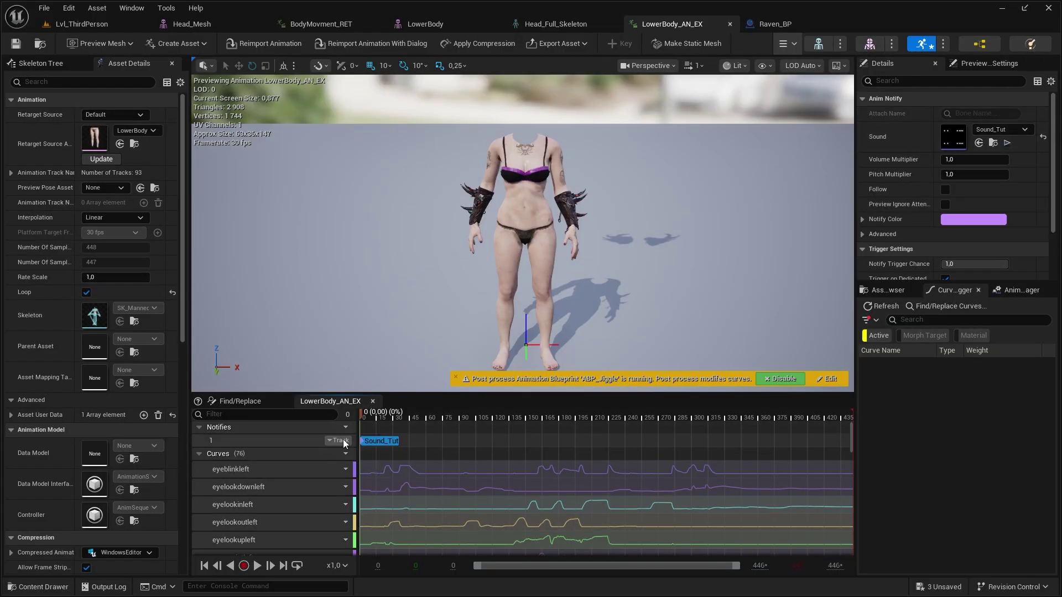